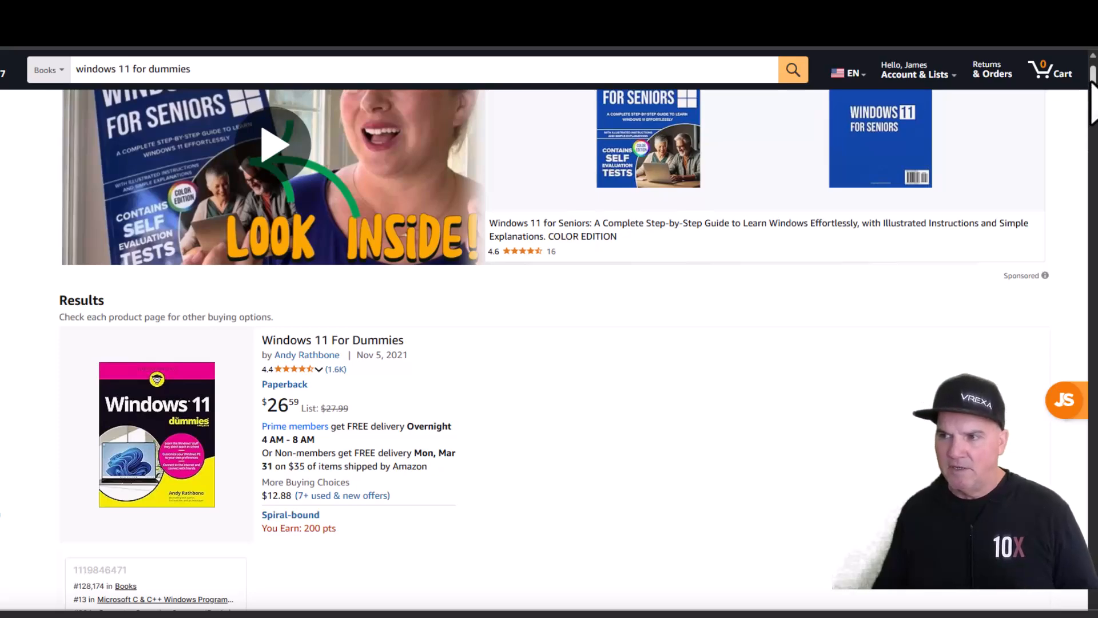
Step: Examine the Amazon book results for "windows 11 for dummies", including their titles, prices and sales ranks
{"action": "scroll", "coordinate": [1093, 85], "scroll_direction": "down", "scroll_amount": 4}
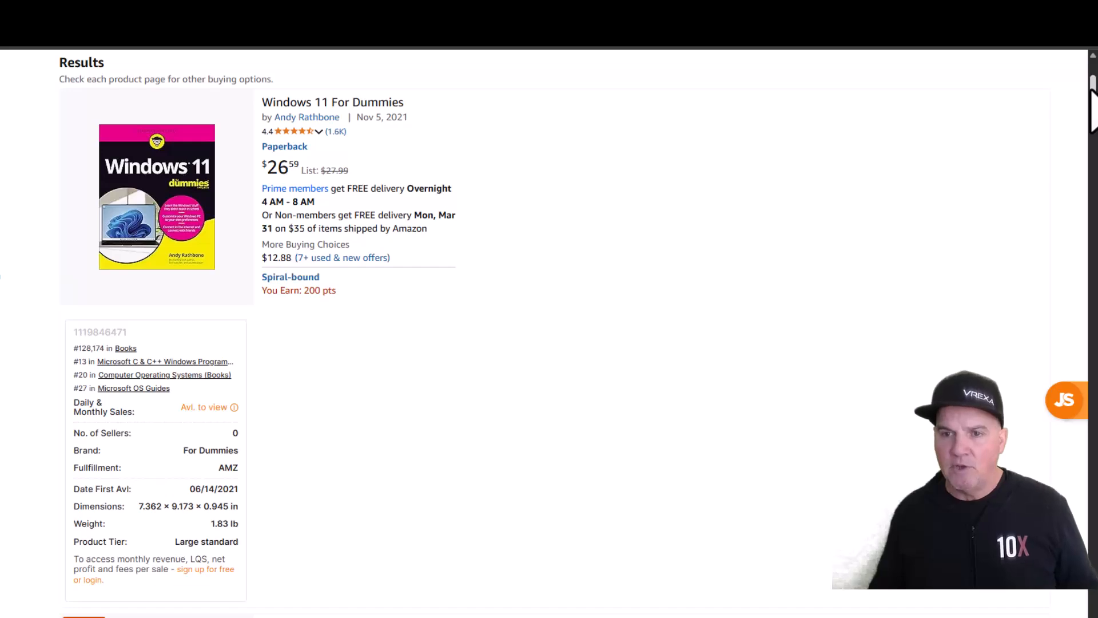
{"action": "left_click_drag", "start_coordinate": [1090, 90], "coordinate": [1091, 143]}
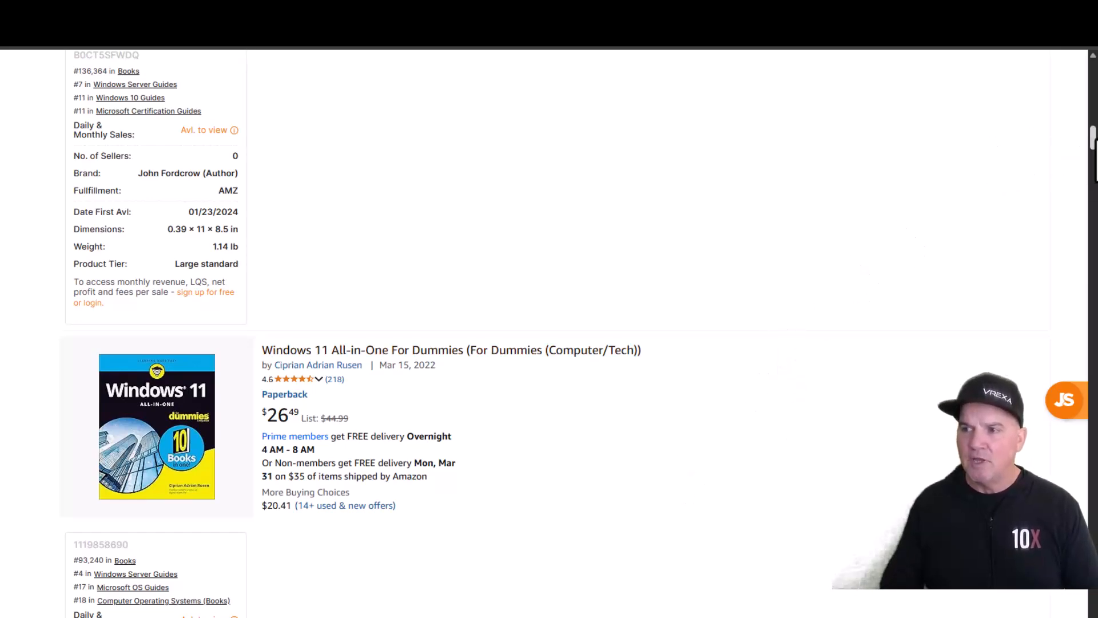
{"action": "left_click_drag", "start_coordinate": [1092, 142], "coordinate": [1093, 163]}
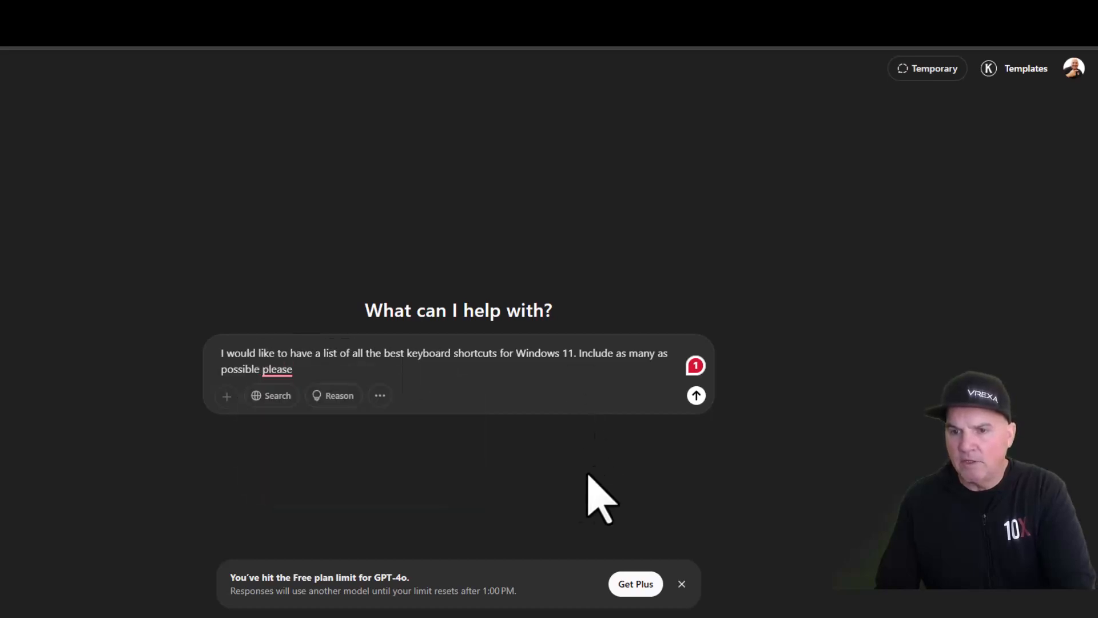
Step: Switch to ChatGPT, submit the prompt asking for the best Windows 11 keyboard shortcuts, and review the generated list
{"action": "left_click", "coordinate": [696, 396]}
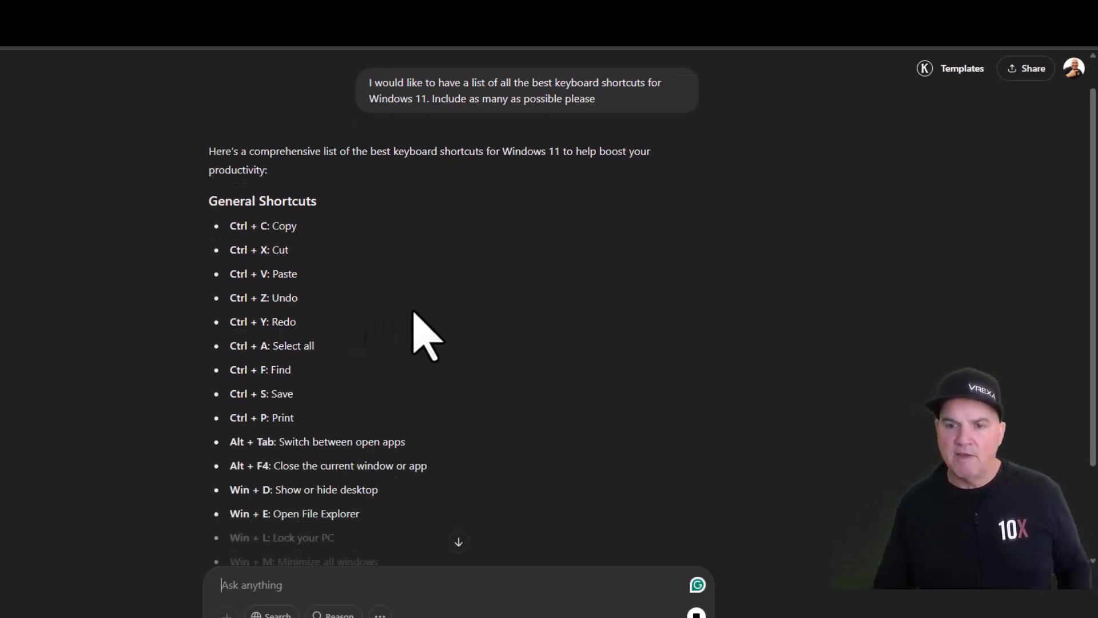
{"action": "scroll", "coordinate": [424, 335], "scroll_direction": "down", "scroll_amount": 3}
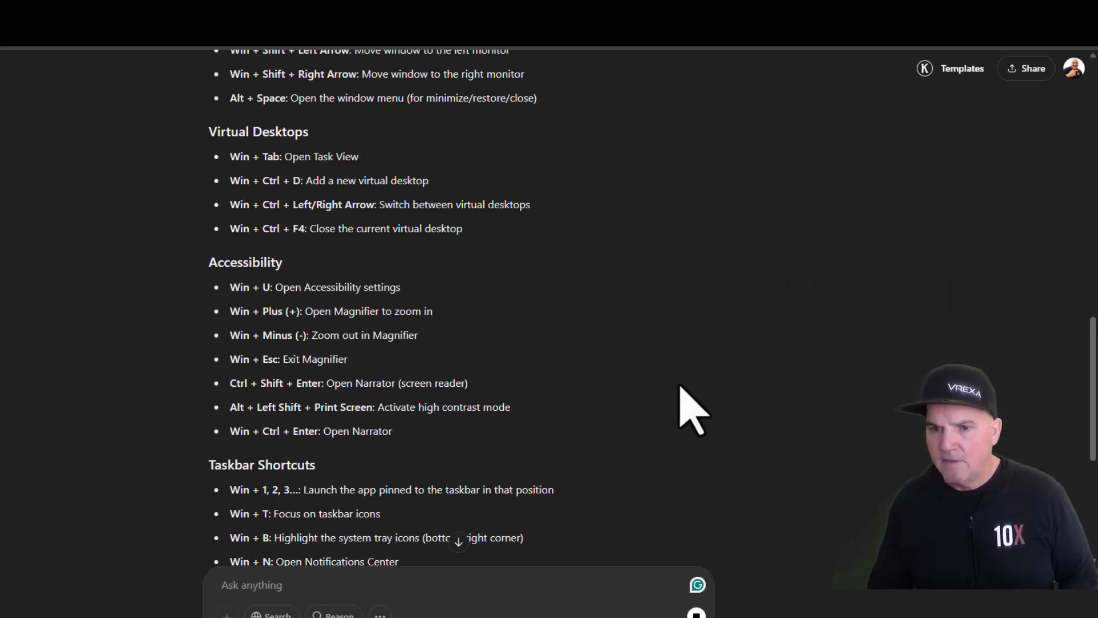
{"action": "scroll", "coordinate": [679, 393], "scroll_direction": "down", "scroll_amount": 5}
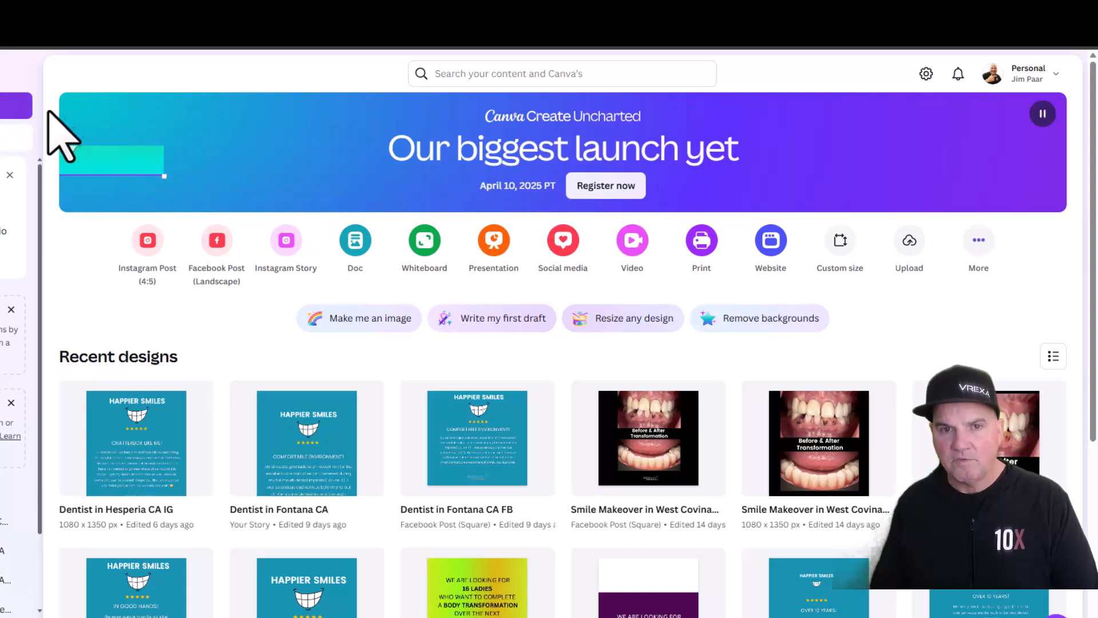
Step: Switch to Canva and create a new blank Doc design
{"action": "left_click", "coordinate": [16, 106]}
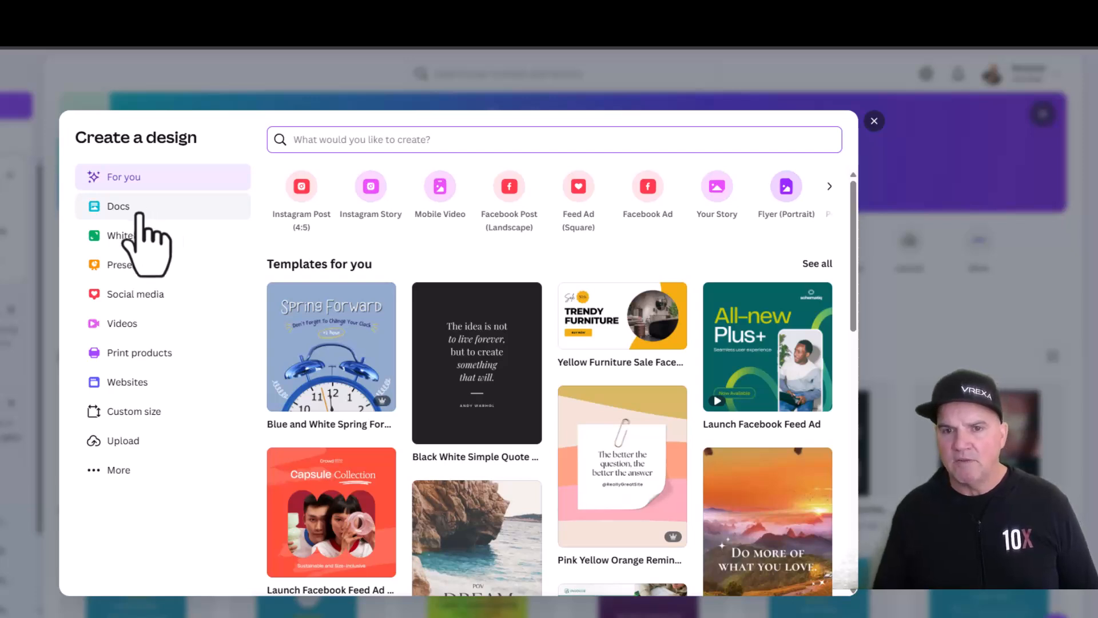
{"action": "left_click", "coordinate": [132, 207]}
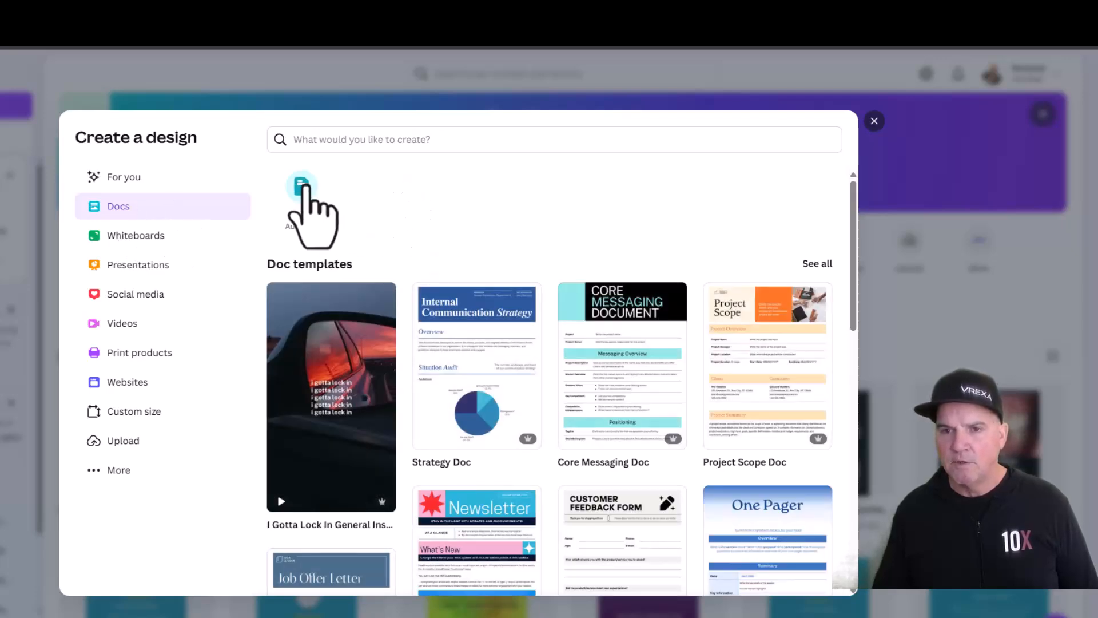
{"action": "left_click", "coordinate": [301, 186]}
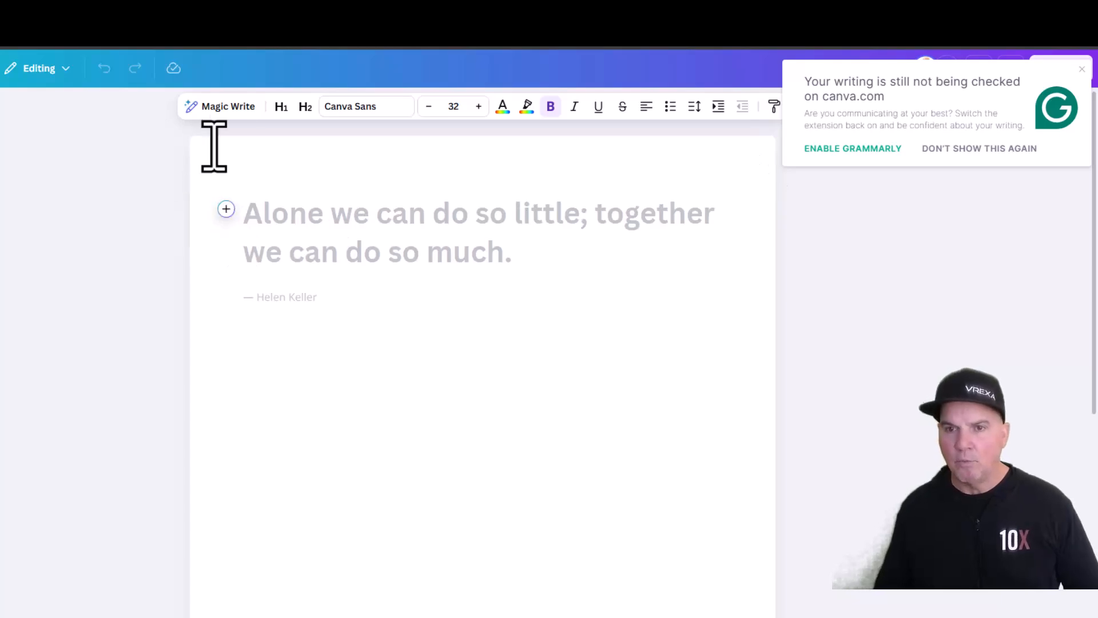
Step: Generate a Magic Write draft from "Please give me a big list of keyboard shortcuts for windows 11" and review it
{"action": "left_click", "coordinate": [224, 109]}
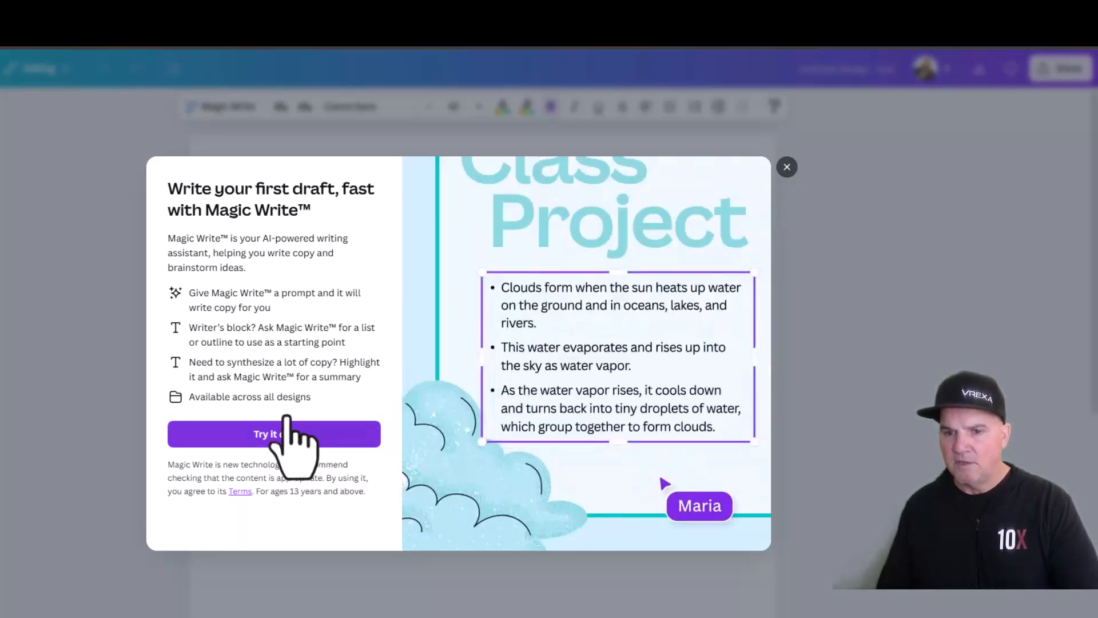
{"action": "left_click", "coordinate": [284, 440]}
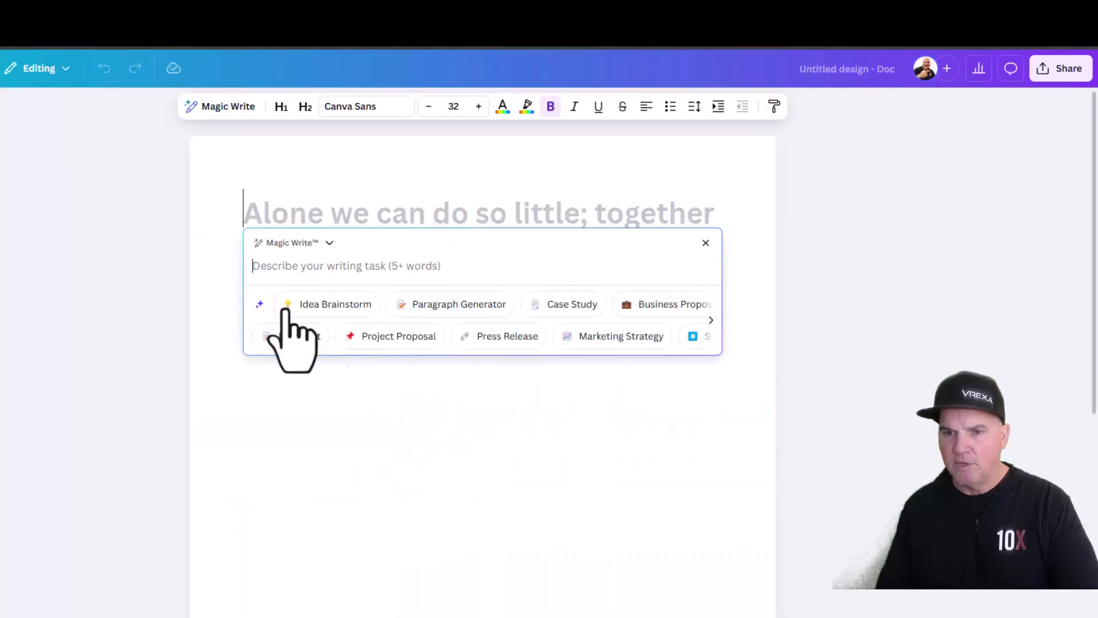
{"action": "left_click", "coordinate": [280, 267]}
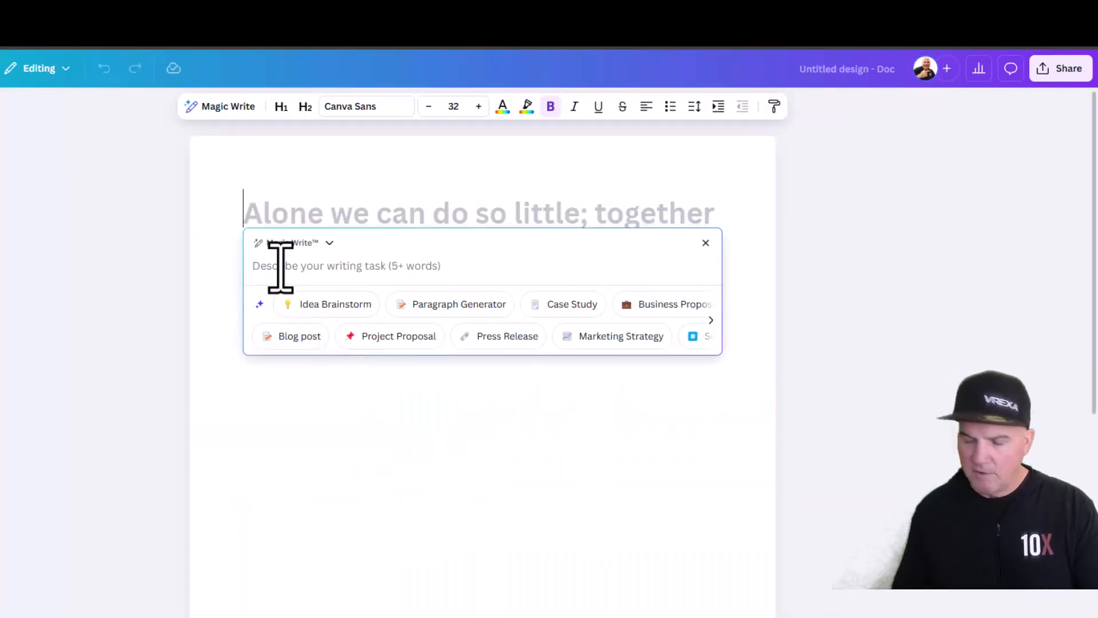
{"action": "type", "text": "Ple"}
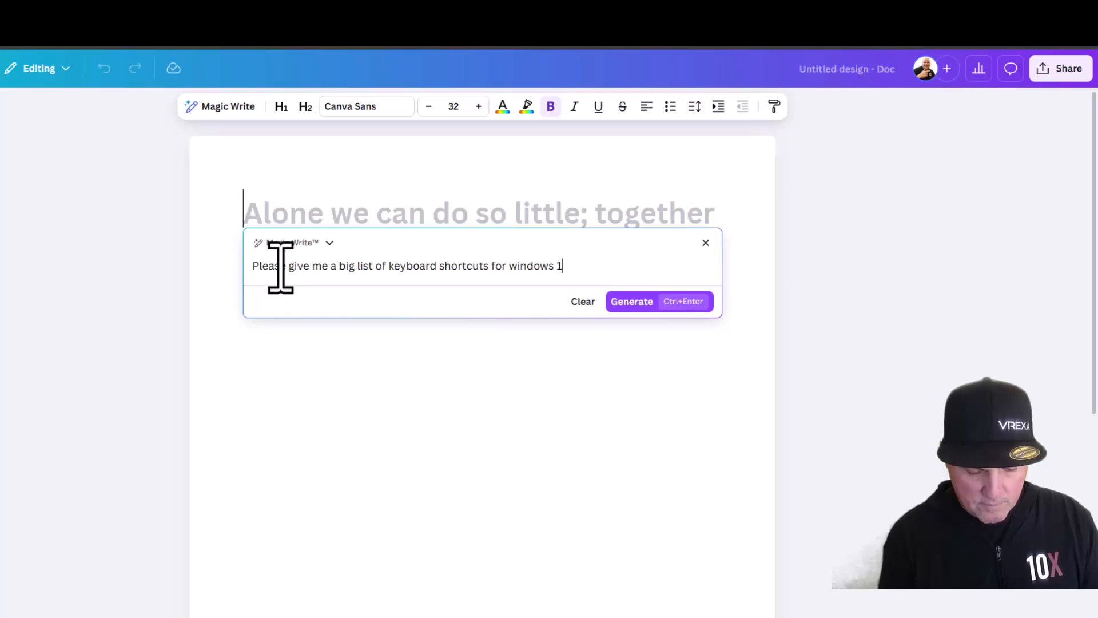
{"action": "key", "text": "Return"}
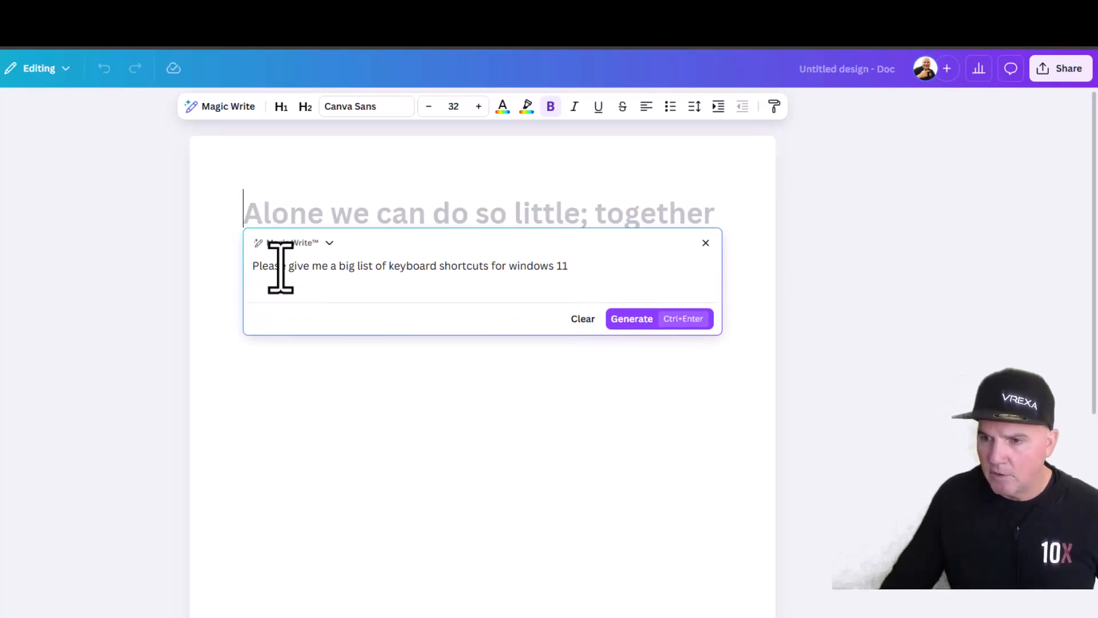
{"action": "left_click", "coordinate": [635, 319]}
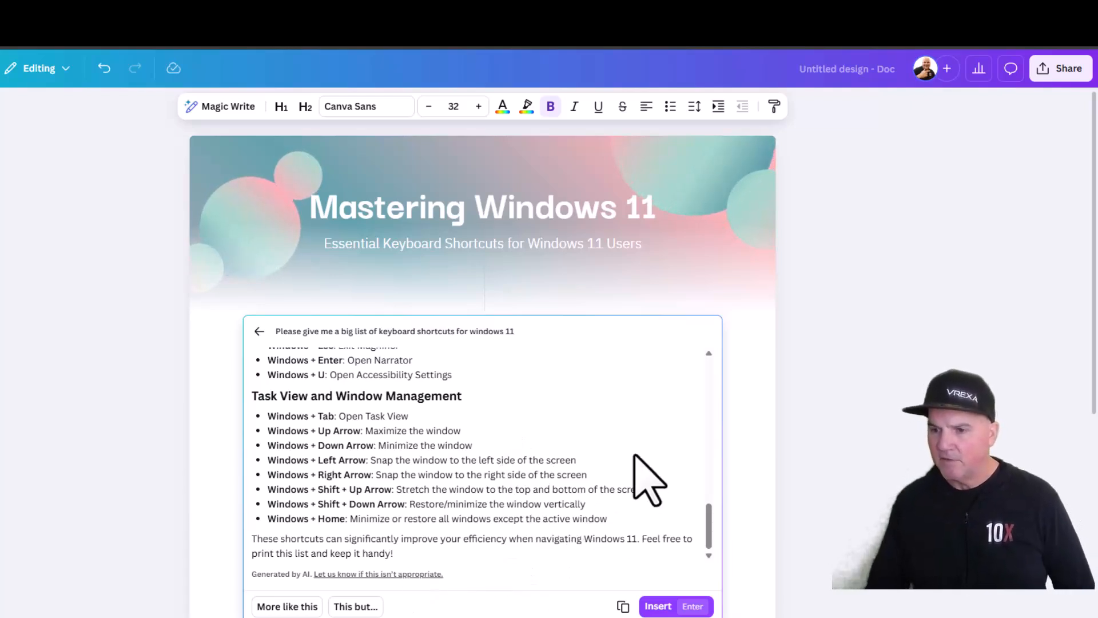
{"action": "scroll", "coordinate": [590, 446], "scroll_direction": "up", "scroll_amount": 20}
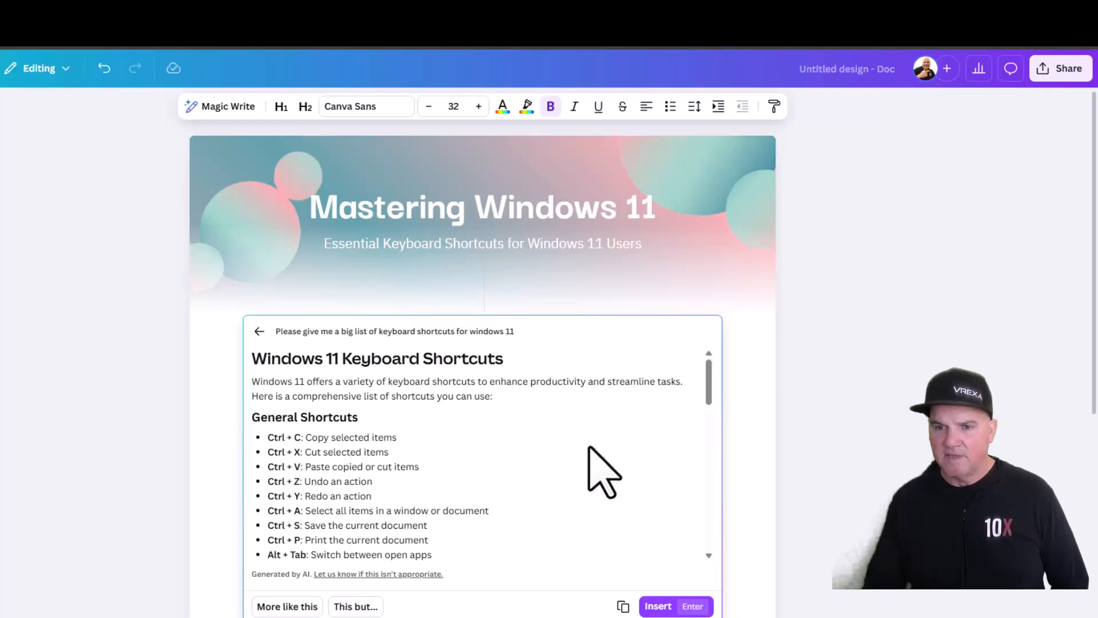
{"action": "scroll", "coordinate": [598, 486], "scroll_direction": "down", "scroll_amount": 20}
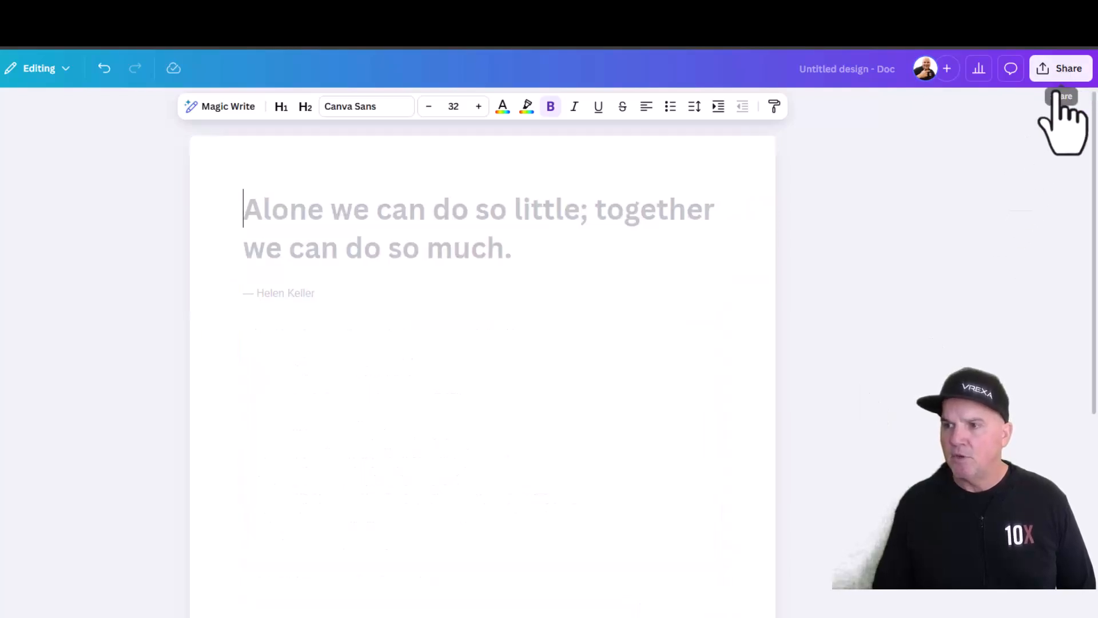
{"action": "left_click", "coordinate": [1064, 70]}
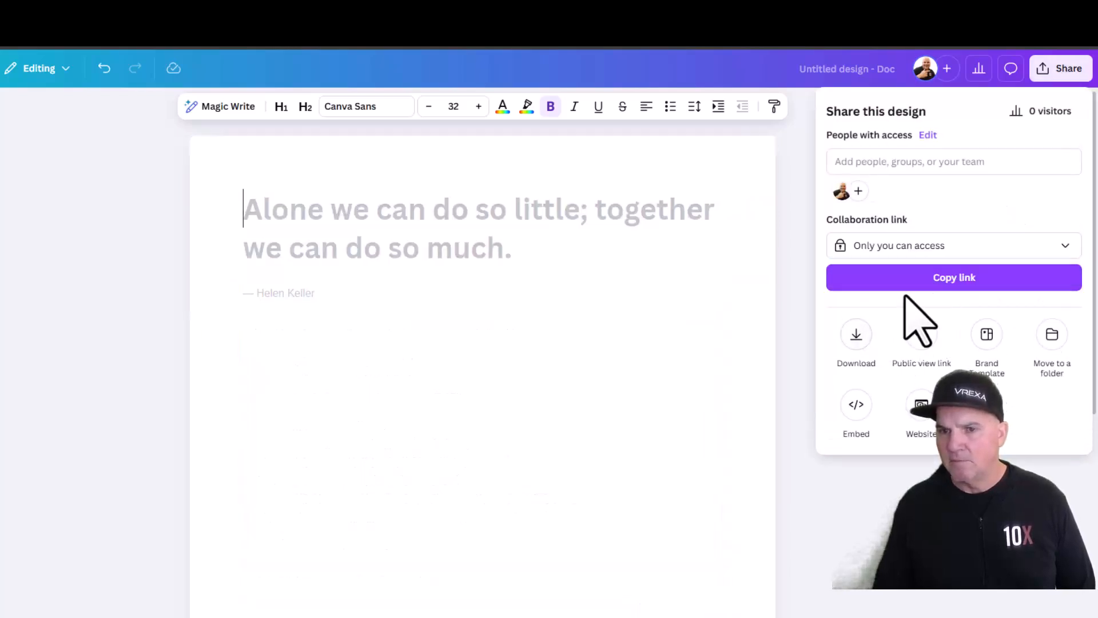
{"action": "left_click", "coordinate": [856, 335]}
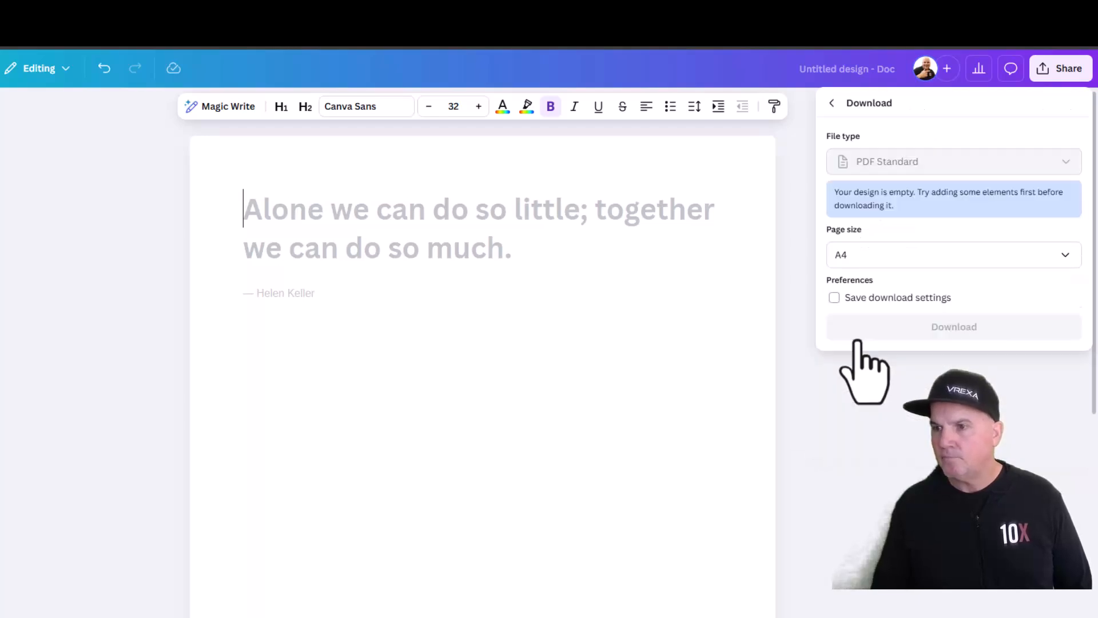
{"action": "left_click", "coordinate": [870, 258]}
{"action": "left_click", "coordinate": [858, 345]}
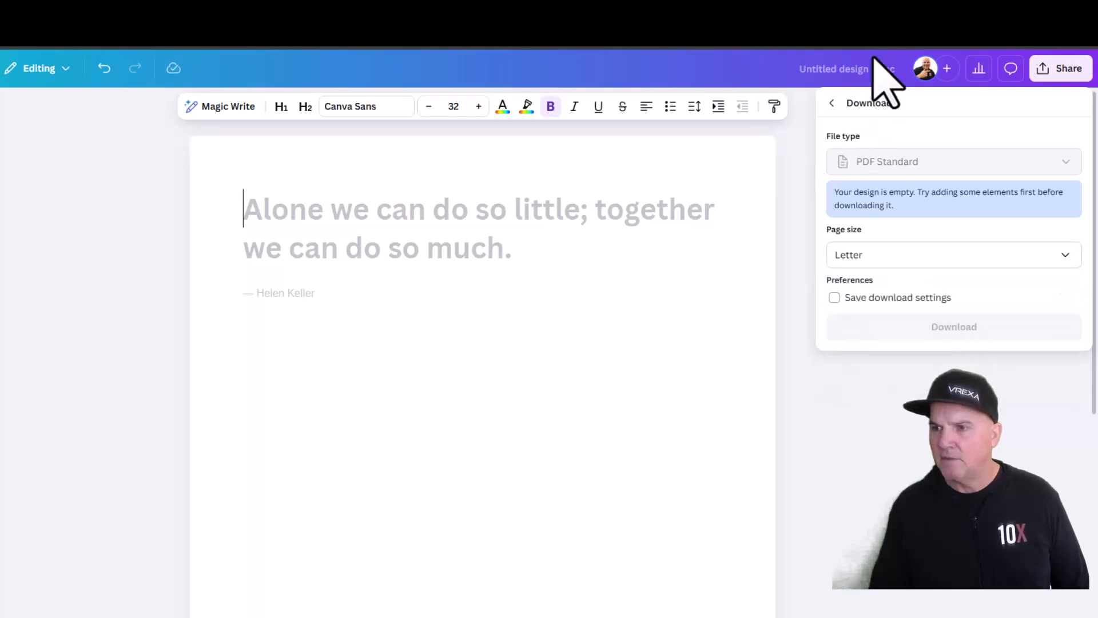
Step: Rename the design as "Windows 11 Shortcuts"
{"action": "left_click", "coordinate": [862, 75]}
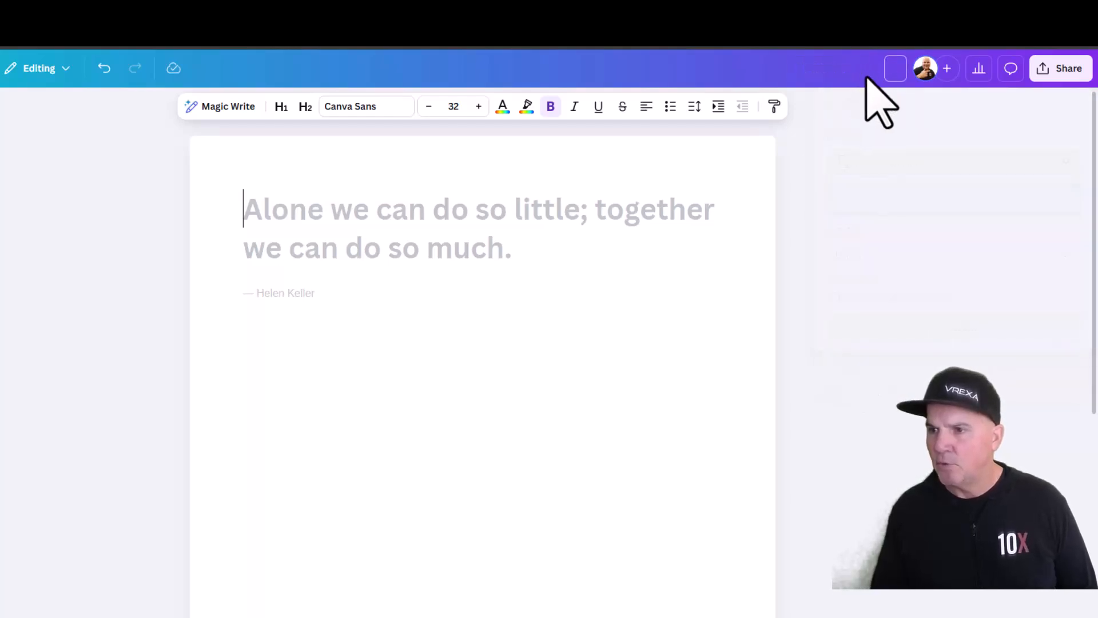
{"action": "type", "text": "Windo"}
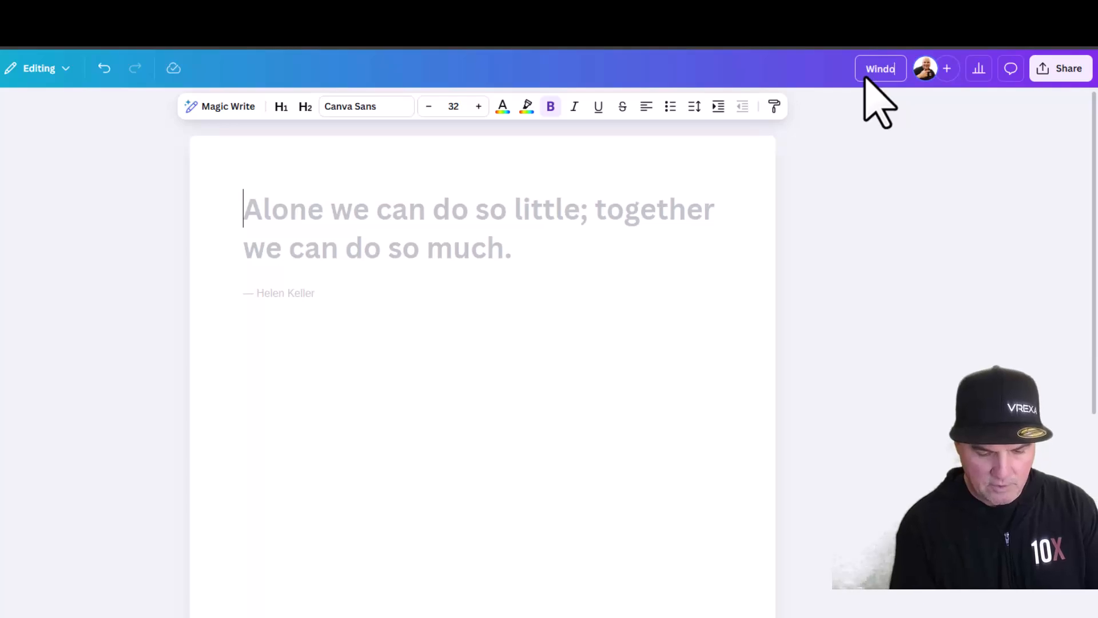
{"action": "type", "text": "ws 1"}
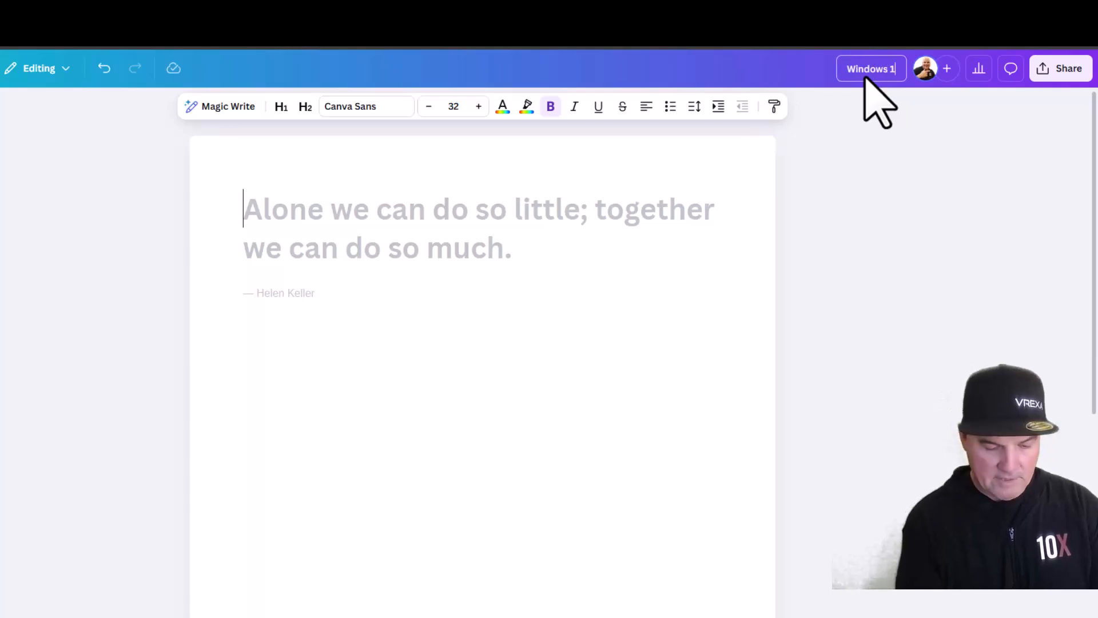
{"action": "type", "text": "1 Shortcuts"}
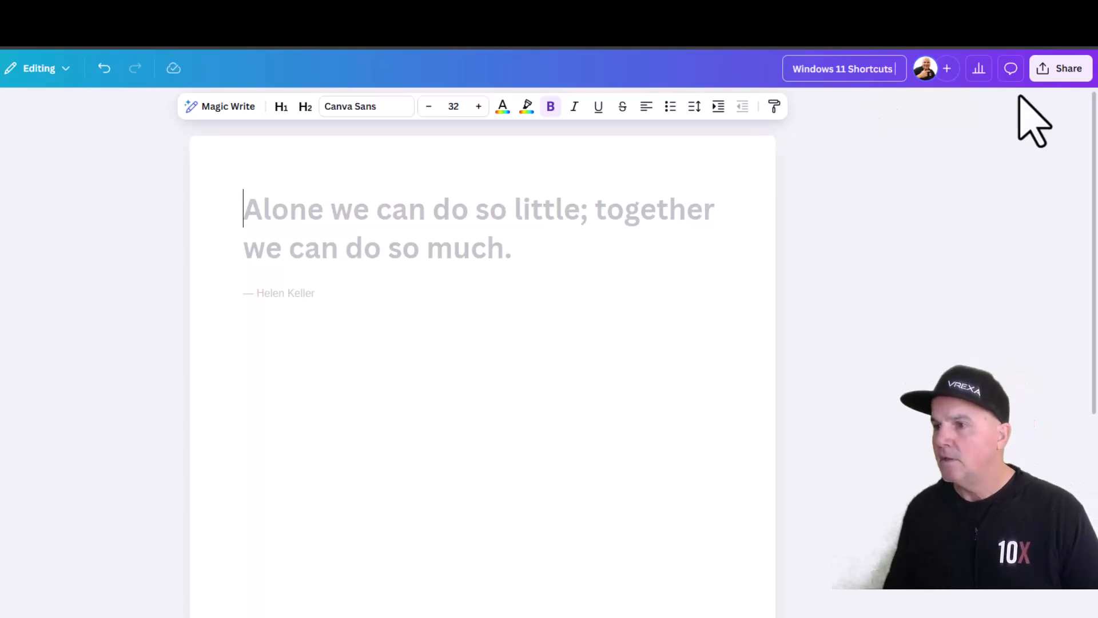
{"action": "left_click", "coordinate": [1052, 80]}
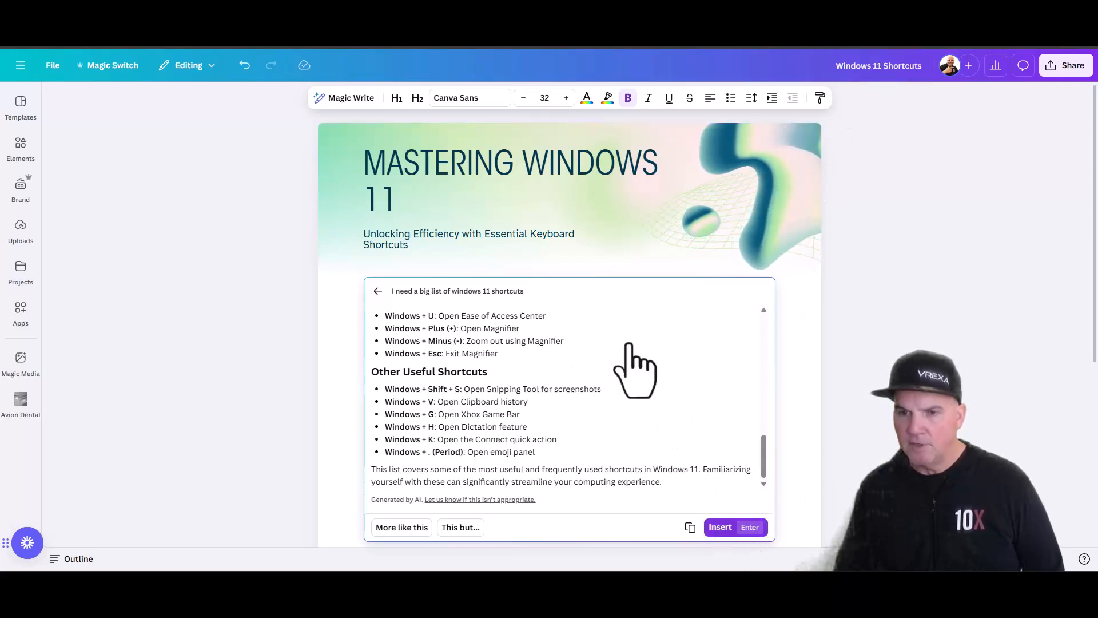
Step: Insert the generated Windows 11 shortcuts list into the document and review it from start to end
{"action": "key", "text": "Return"}
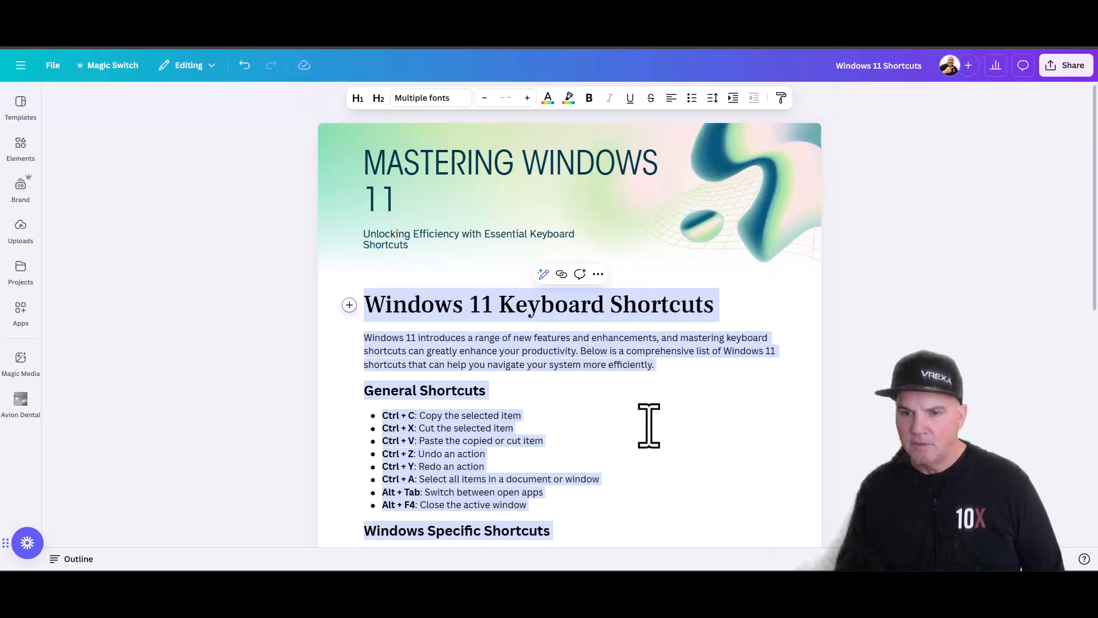
{"action": "scroll", "coordinate": [648, 426], "scroll_direction": "down", "scroll_amount": 10}
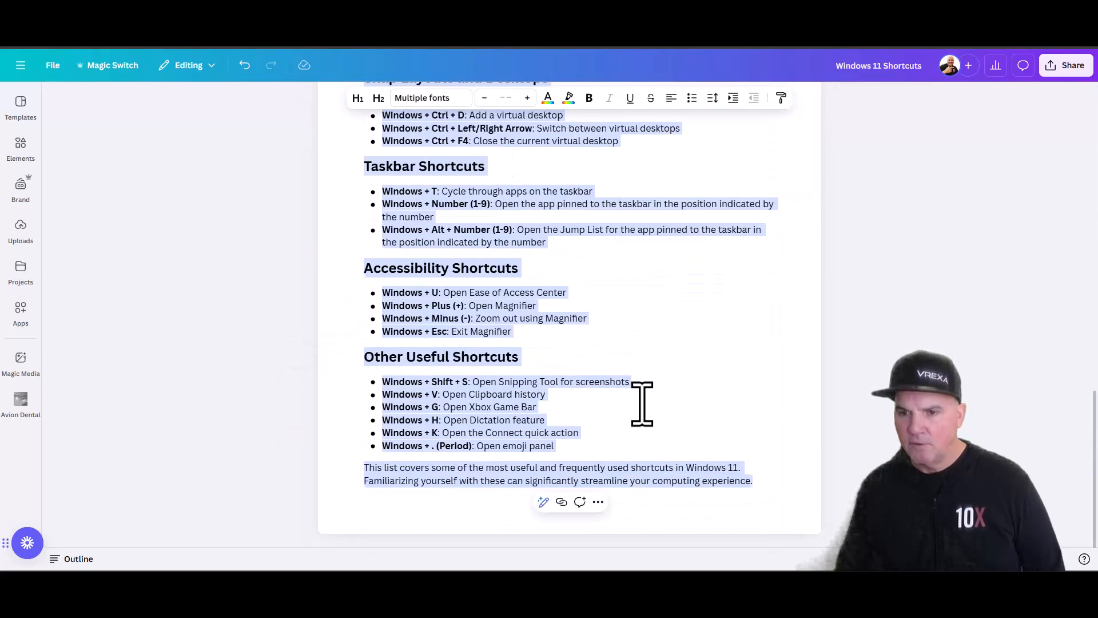
{"action": "left_click", "coordinate": [641, 404]}
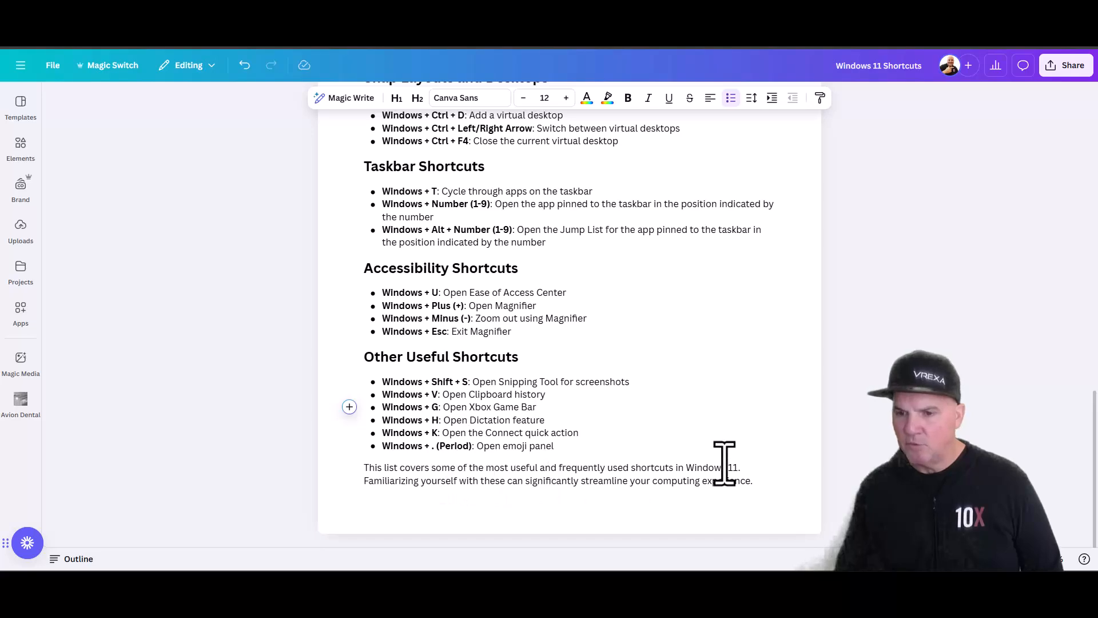
{"action": "scroll", "coordinate": [678, 356], "scroll_direction": "up", "scroll_amount": 15}
{"action": "scroll", "coordinate": [678, 356], "scroll_direction": "up", "scroll_amount": 3}
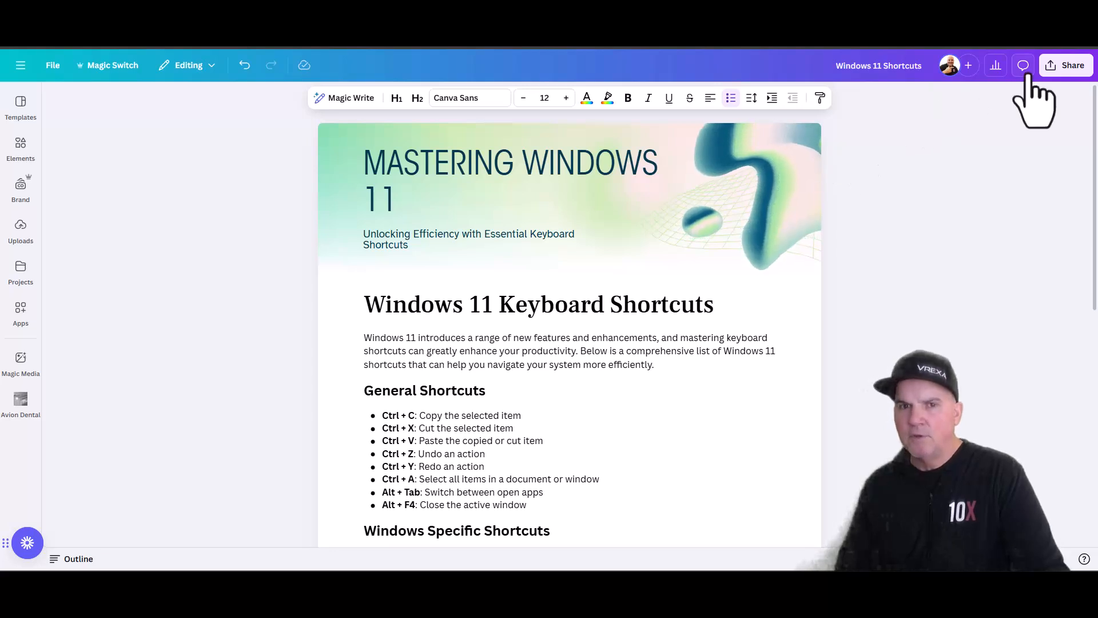
Step: Download the document as PDF Standard with the page size set to Letter
{"action": "left_click", "coordinate": [1066, 66]}
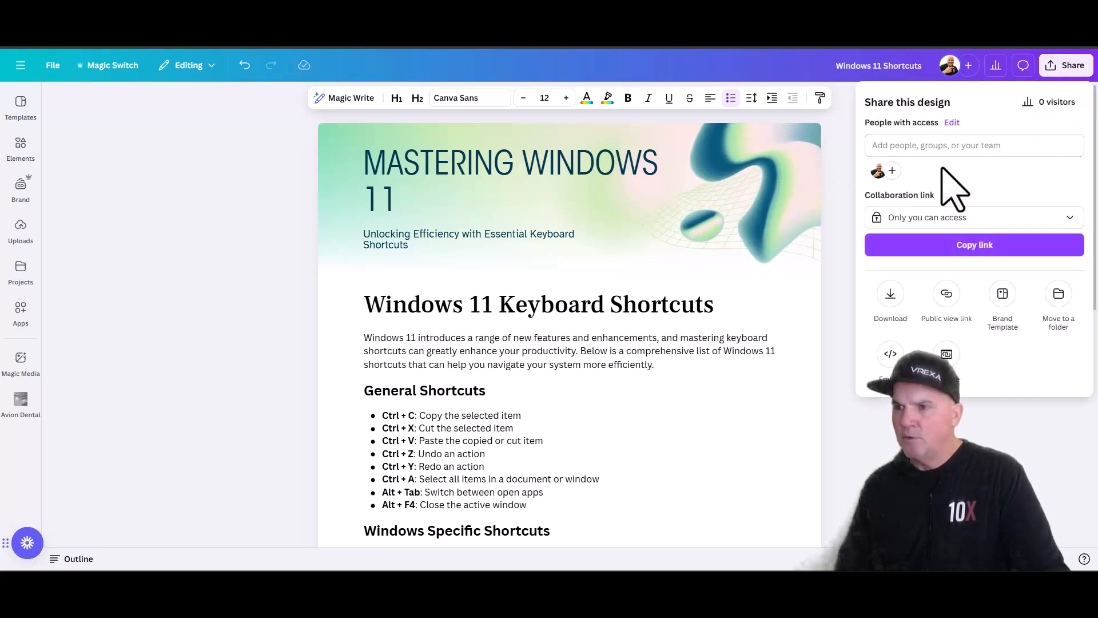
{"action": "left_click", "coordinate": [893, 302]}
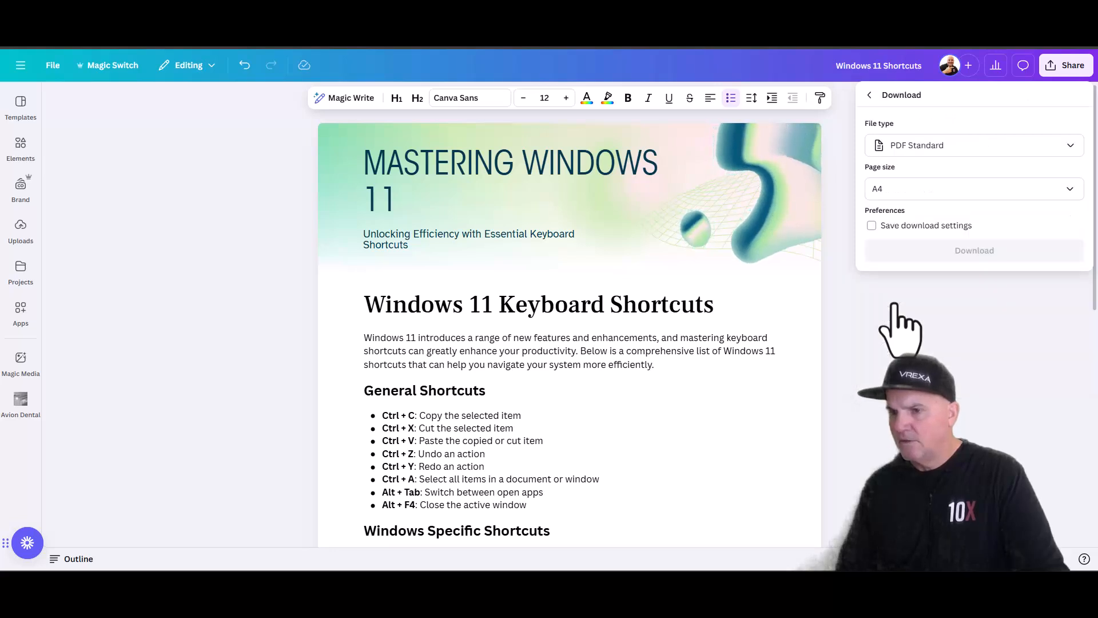
{"action": "left_click", "coordinate": [910, 192]}
{"action": "left_click", "coordinate": [886, 267]}
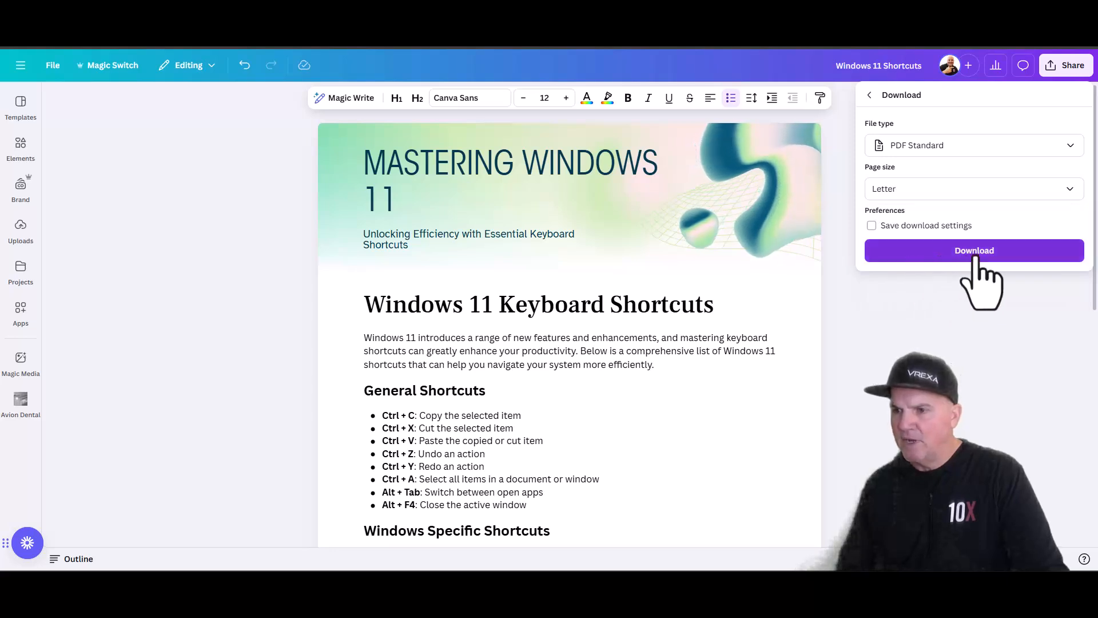
{"action": "left_click", "coordinate": [974, 252]}
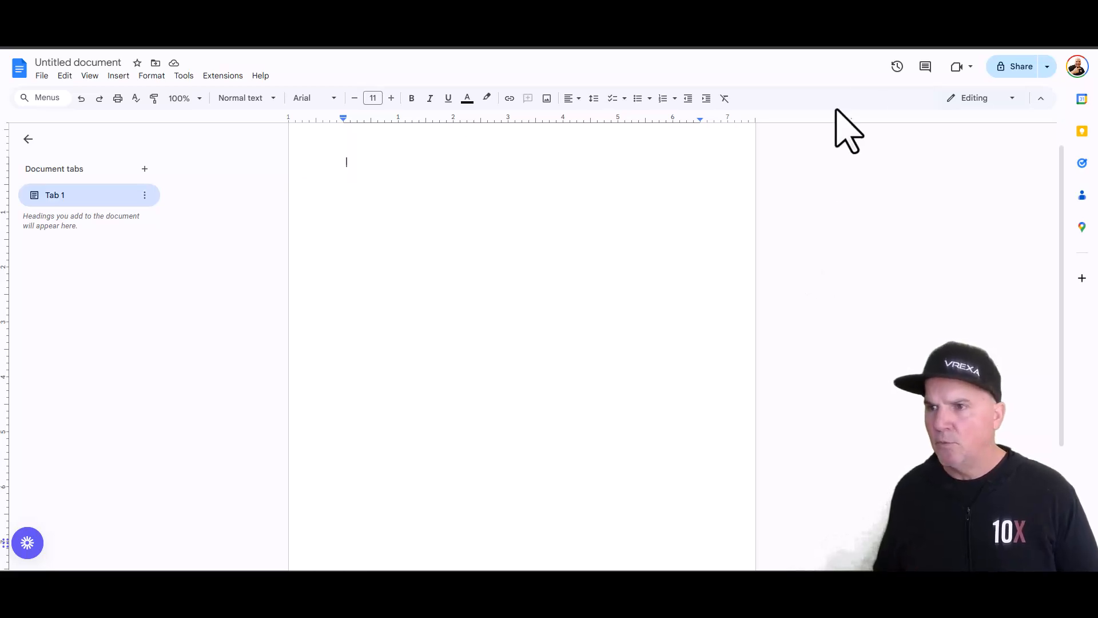
Step: Switch to Gemini and request a simple sales page with a problem/solution framework for a PDF series of Windows 11 tips, tricks, and best shortcuts
{"action": "key", "text": "ctrl+Tab"}
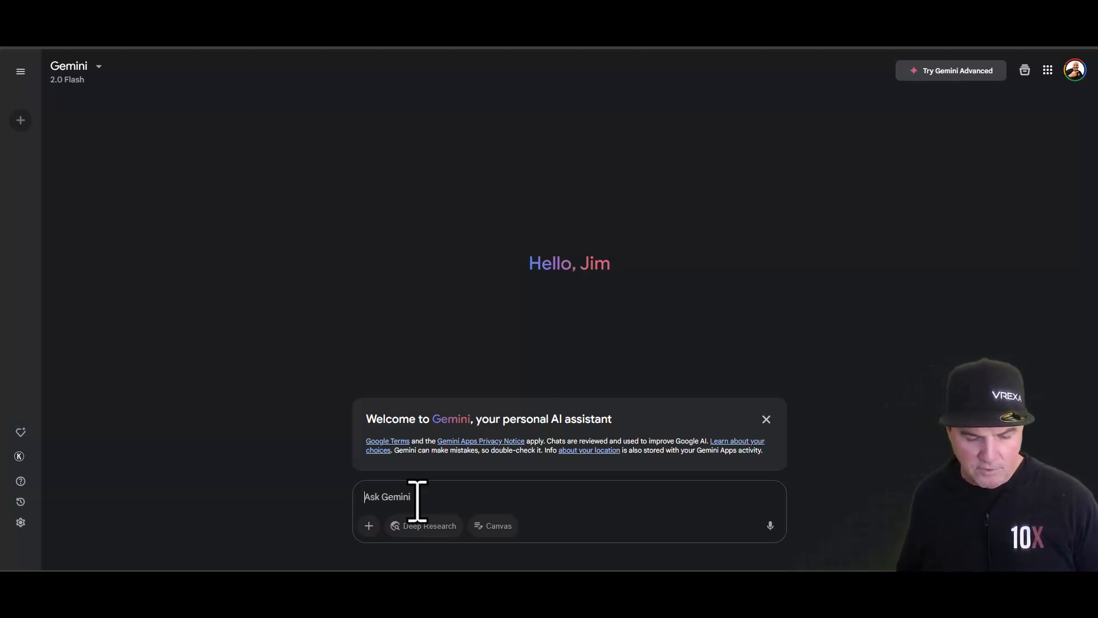
{"action": "type", "text": "I am selling a series of PDF documents which give buyers tips, tricks, and the best shortcuts using Windows 11. Can you help me write a simple sales page with a problem/ solution framework to help me sell this digital product?"}
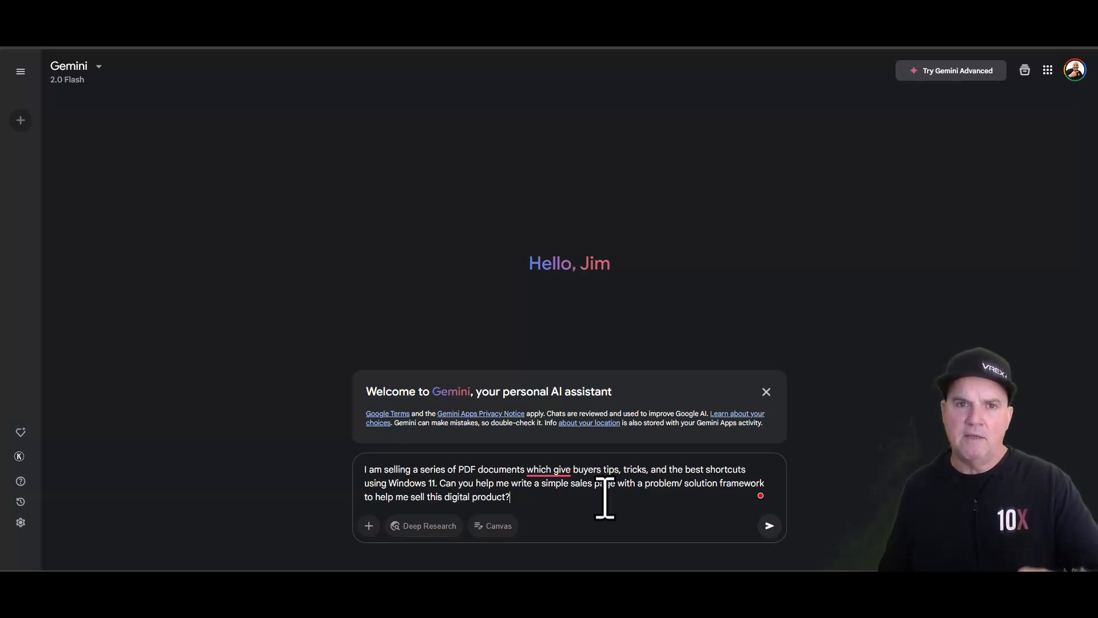
{"action": "left_click", "coordinate": [769, 526]}
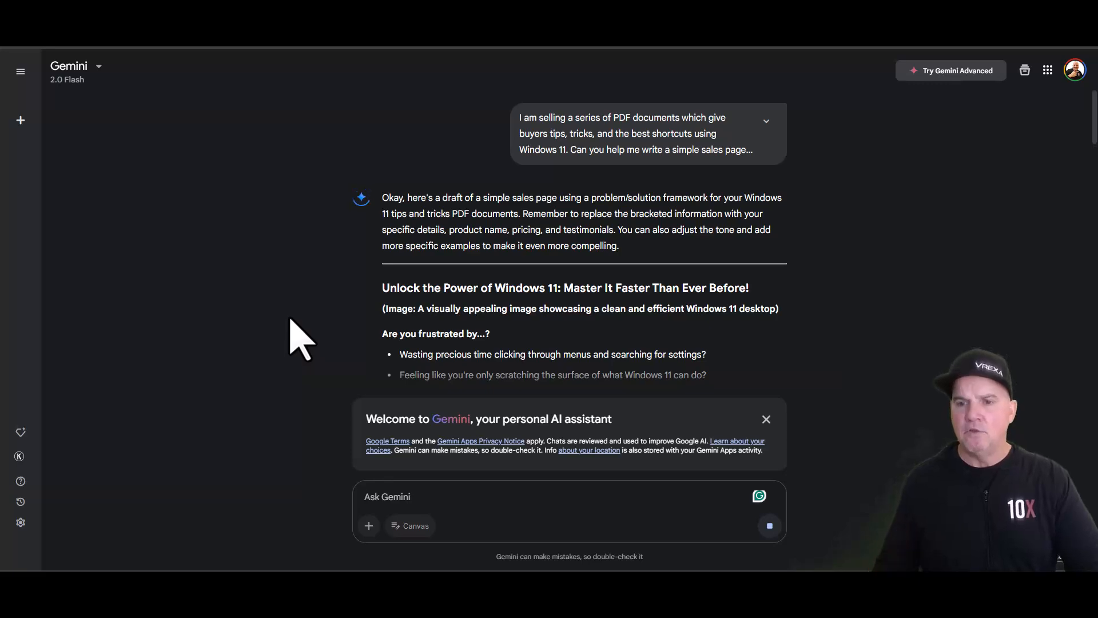
{"action": "left_click", "coordinate": [767, 419]}
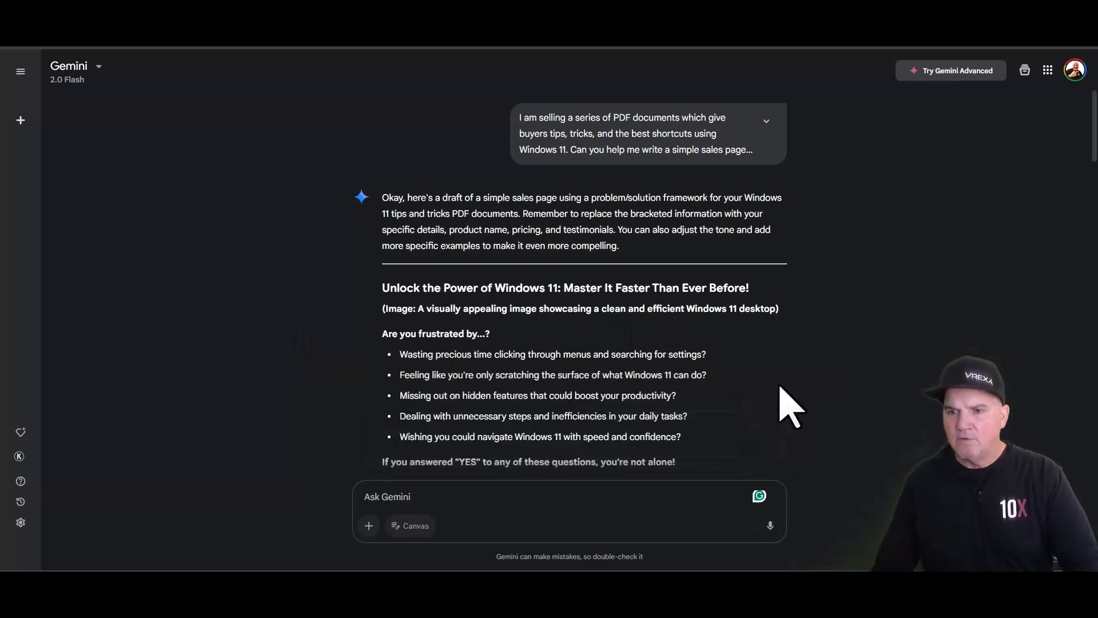
Step: Read through the generated sales page draft, including its benefits, guarantee, FAQ and closing reminders
{"action": "scroll", "coordinate": [790, 406], "scroll_direction": "down", "scroll_amount": 5}
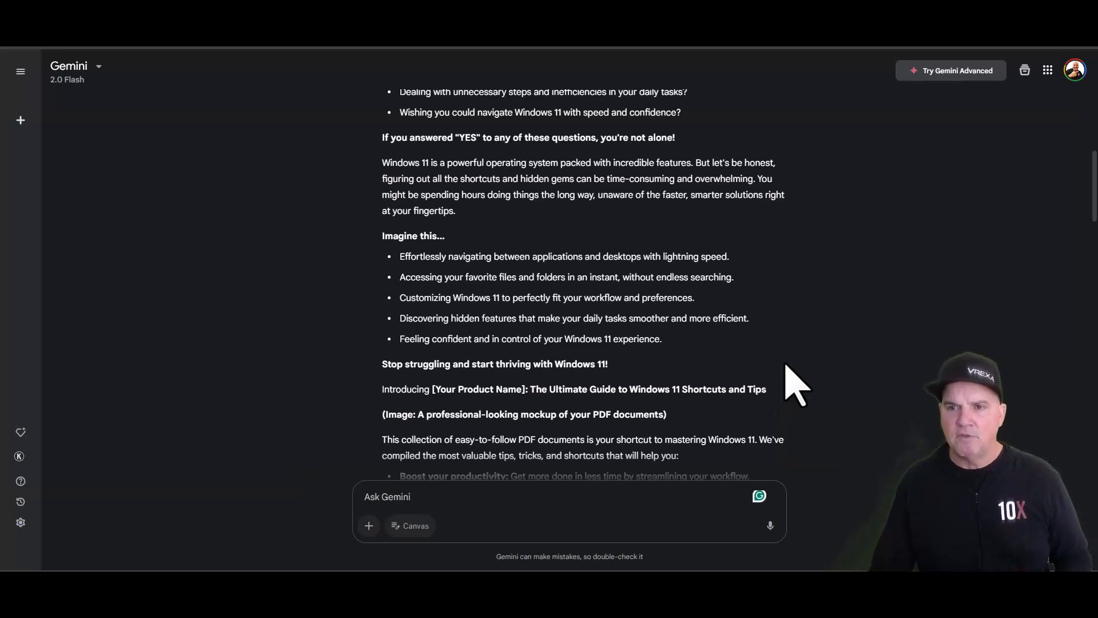
{"action": "scroll", "coordinate": [787, 364], "scroll_direction": "down", "scroll_amount": 5}
{"action": "scroll", "coordinate": [793, 375], "scroll_direction": "down", "scroll_amount": 5}
{"action": "scroll", "coordinate": [793, 375], "scroll_direction": "up", "scroll_amount": 5}
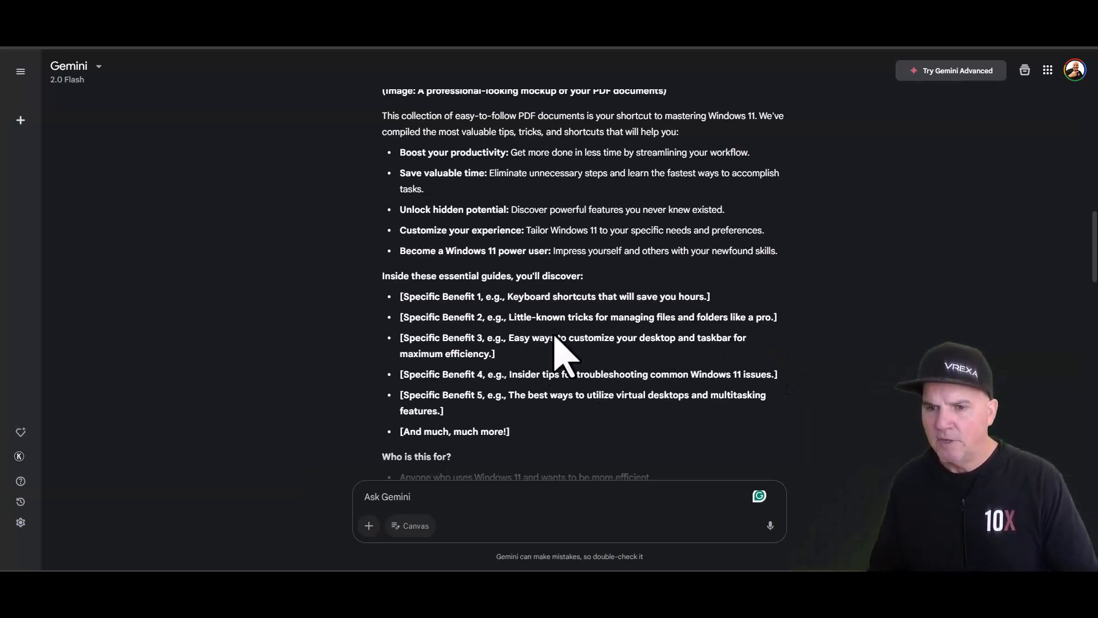
{"action": "scroll", "coordinate": [561, 352], "scroll_direction": "down", "scroll_amount": 15}
{"action": "scroll", "coordinate": [563, 366], "scroll_direction": "up", "scroll_amount": 6}
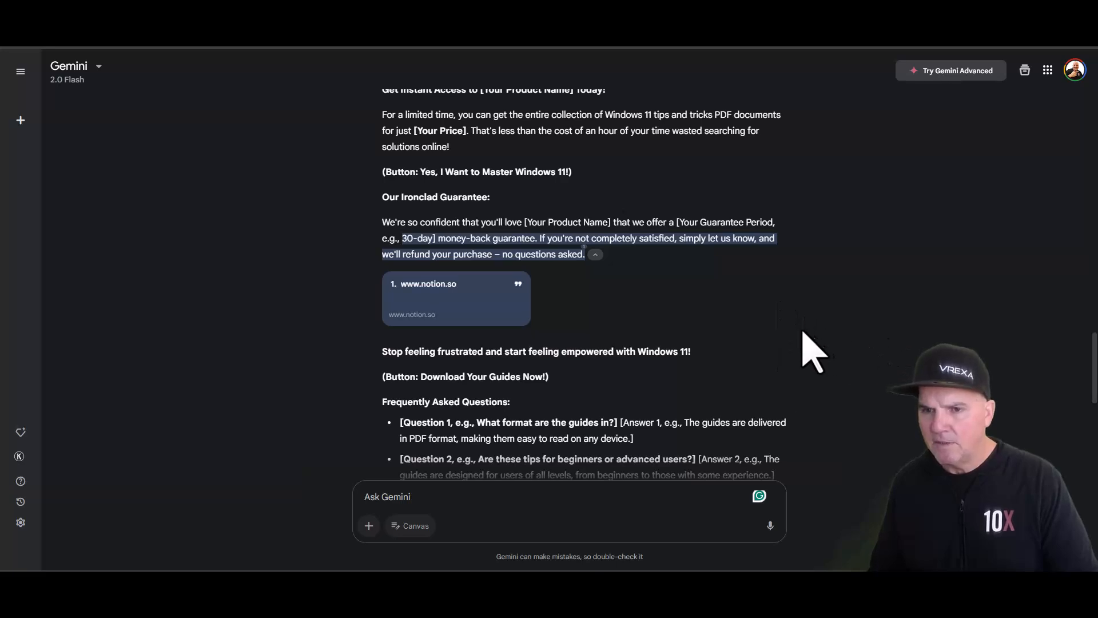
{"action": "scroll", "coordinate": [741, 361], "scroll_direction": "down", "scroll_amount": 5}
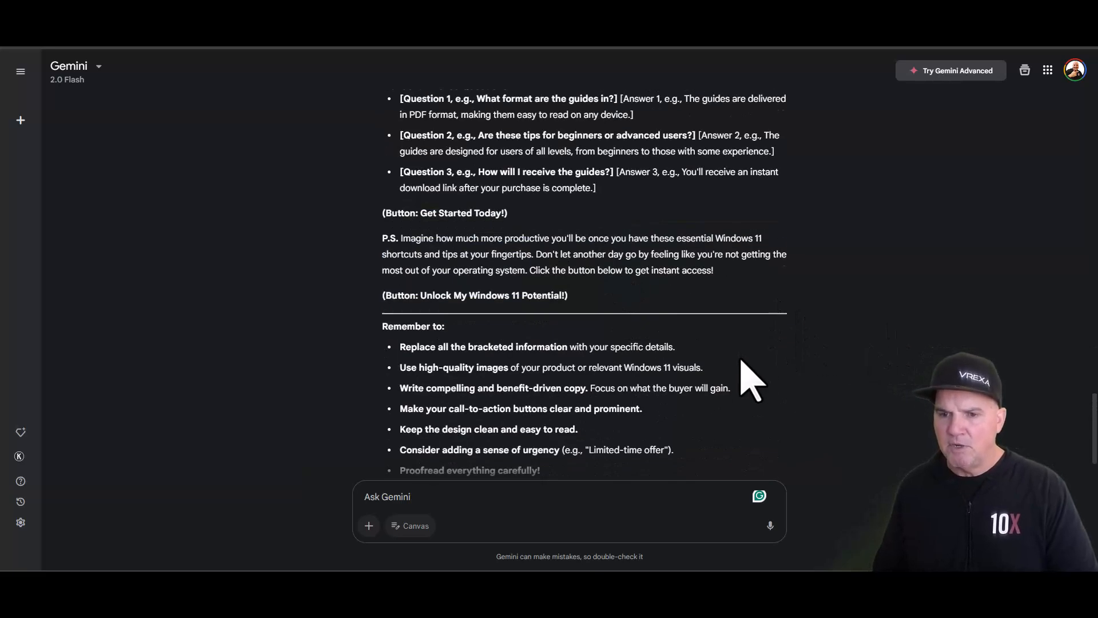
{"action": "scroll", "coordinate": [749, 380], "scroll_direction": "down", "scroll_amount": 2}
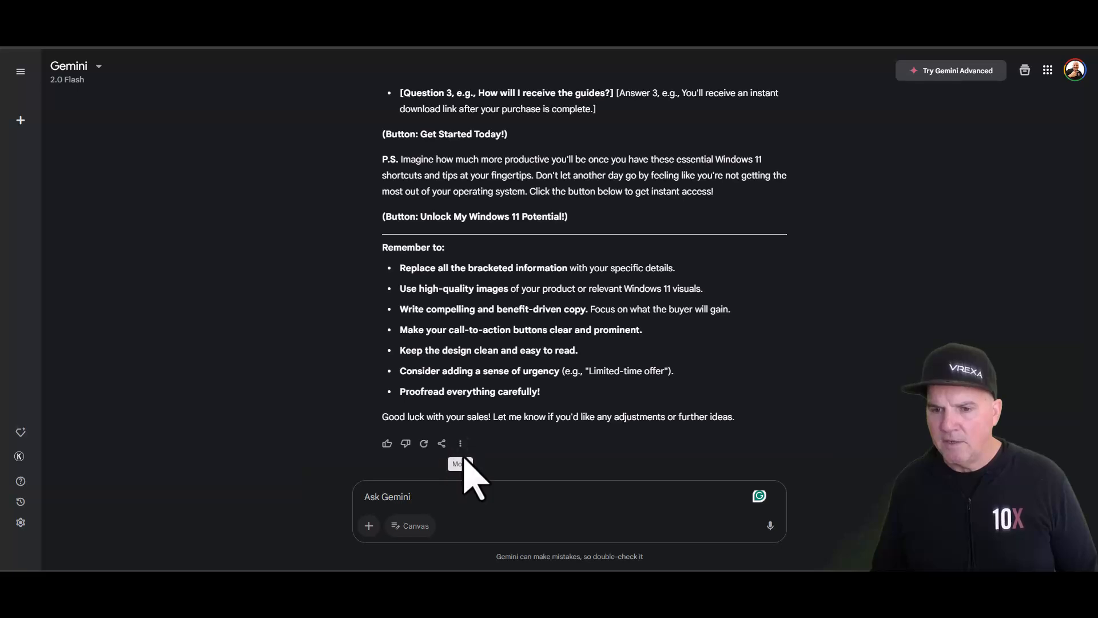
Step: Copy the entire sales page response from Gemini and paste it into the blank Google Docs document
{"action": "left_click", "coordinate": [461, 445]}
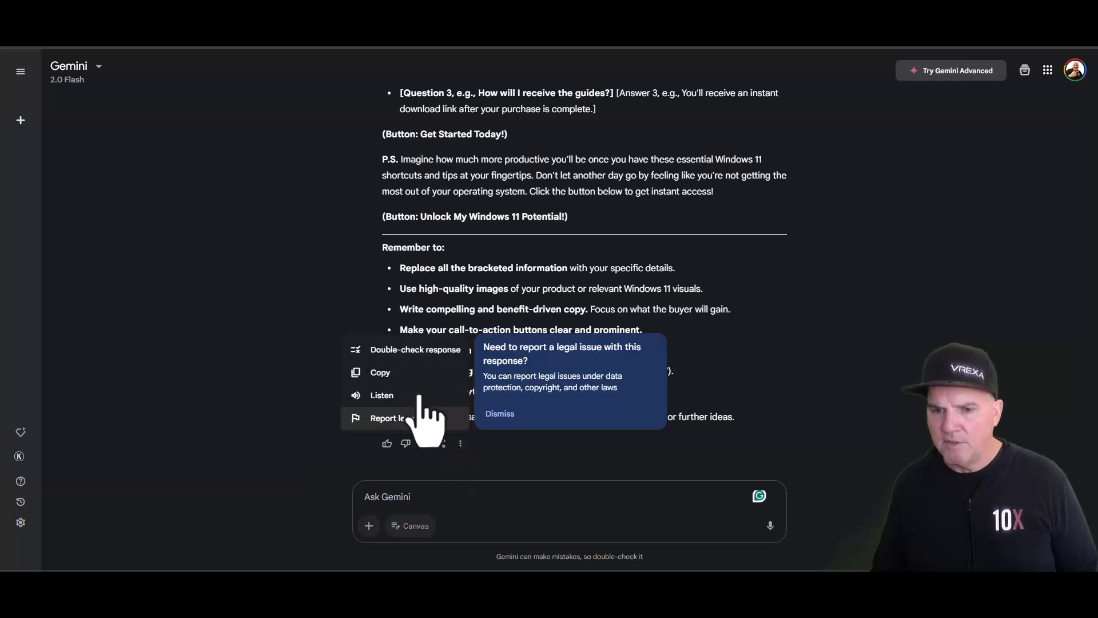
{"action": "left_click", "coordinate": [457, 372]}
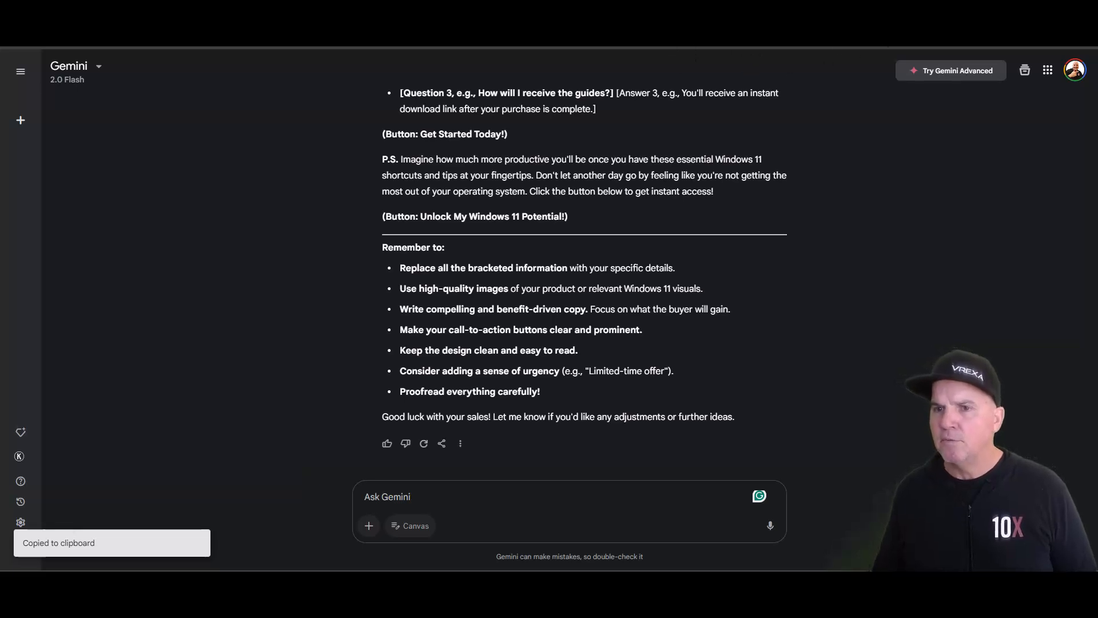
{"action": "key", "text": "ctrl+Tab"}
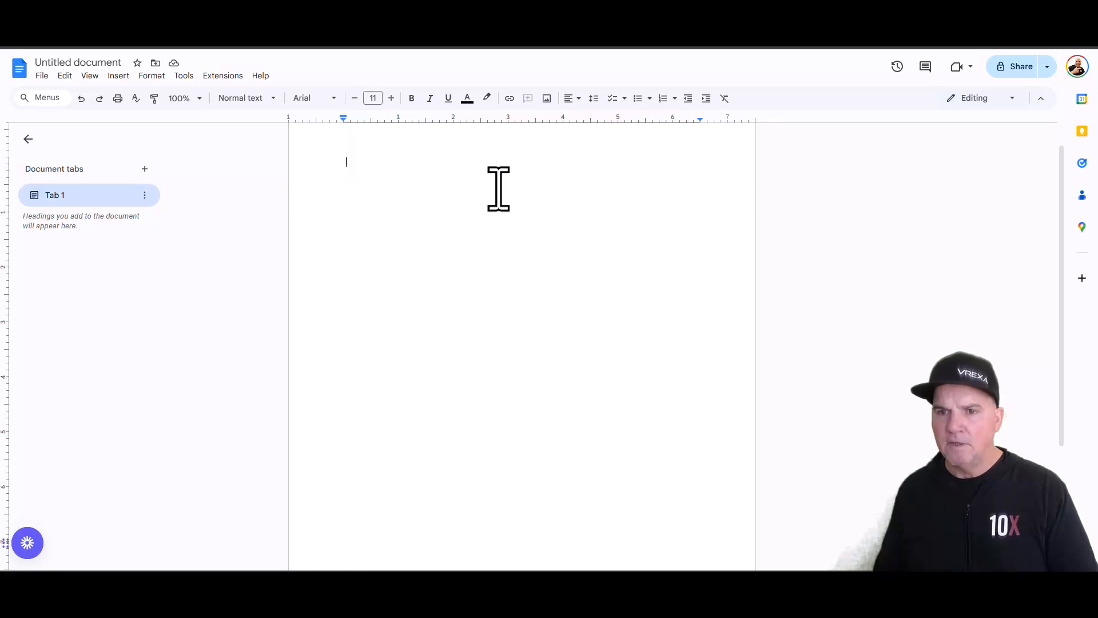
{"action": "key", "text": "ctrl+v"}
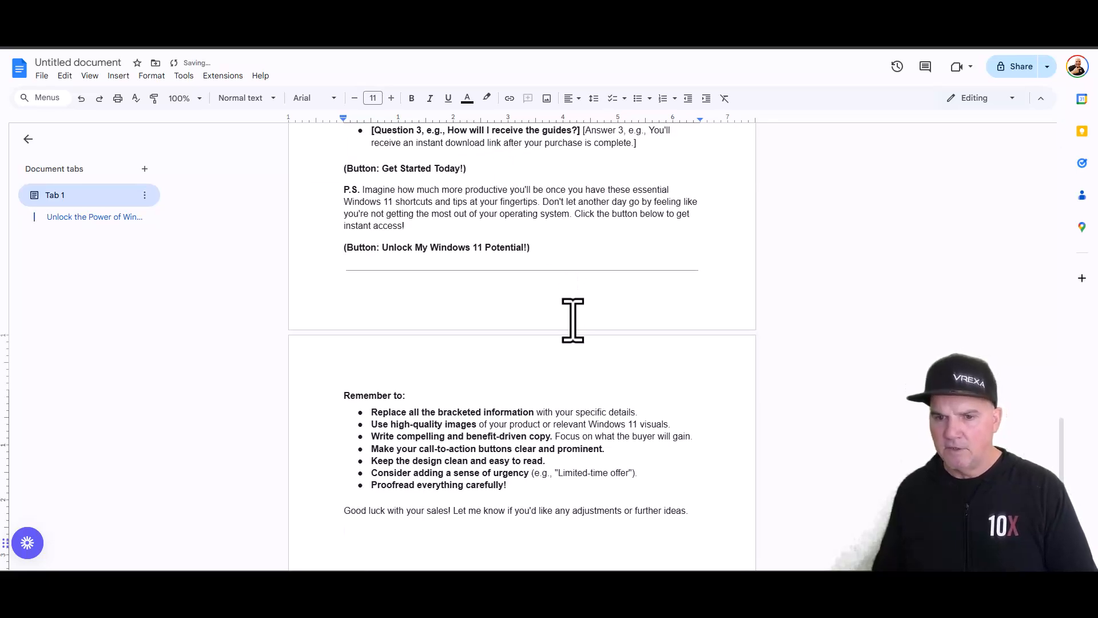
Step: Delete the introductory "Okay, here's a draft" paragraph and the divider line above the sales page headline
{"action": "scroll", "coordinate": [572, 321], "scroll_direction": "up", "scroll_amount": 10}
{"action": "scroll", "coordinate": [572, 321], "scroll_direction": "up", "scroll_amount": 5}
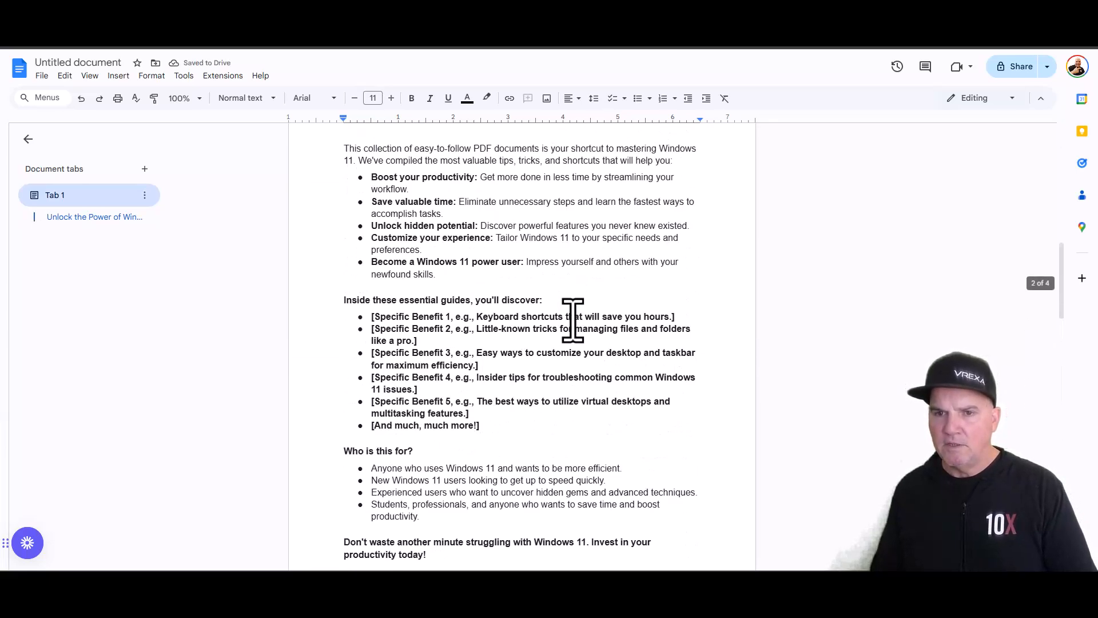
{"action": "scroll", "coordinate": [573, 320], "scroll_direction": "up", "scroll_amount": 5}
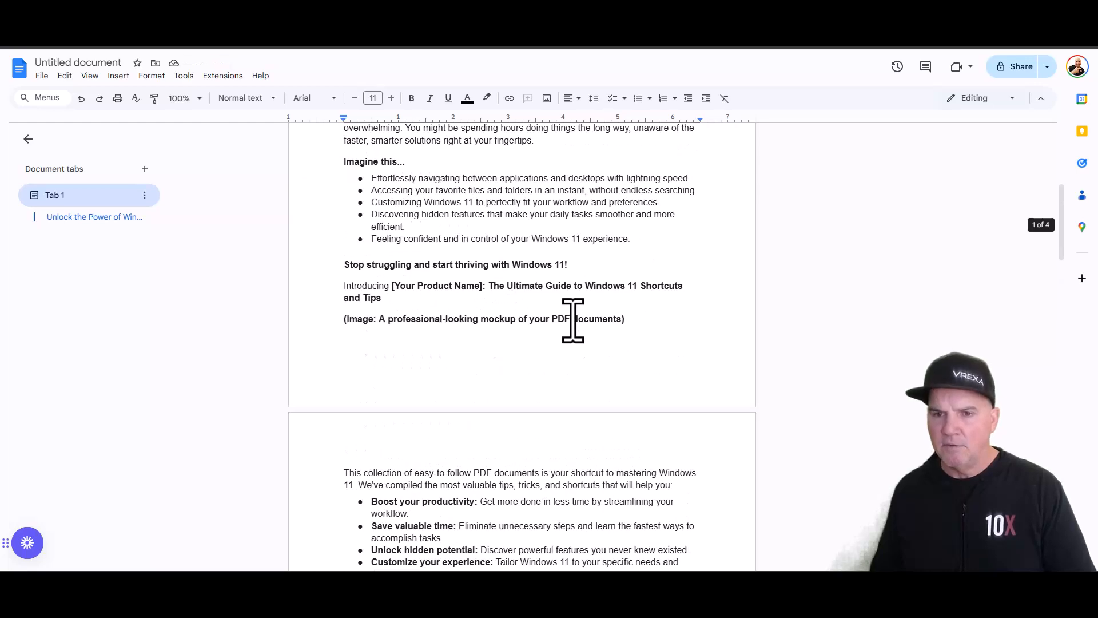
{"action": "scroll", "coordinate": [572, 320], "scroll_direction": "up", "scroll_amount": 5}
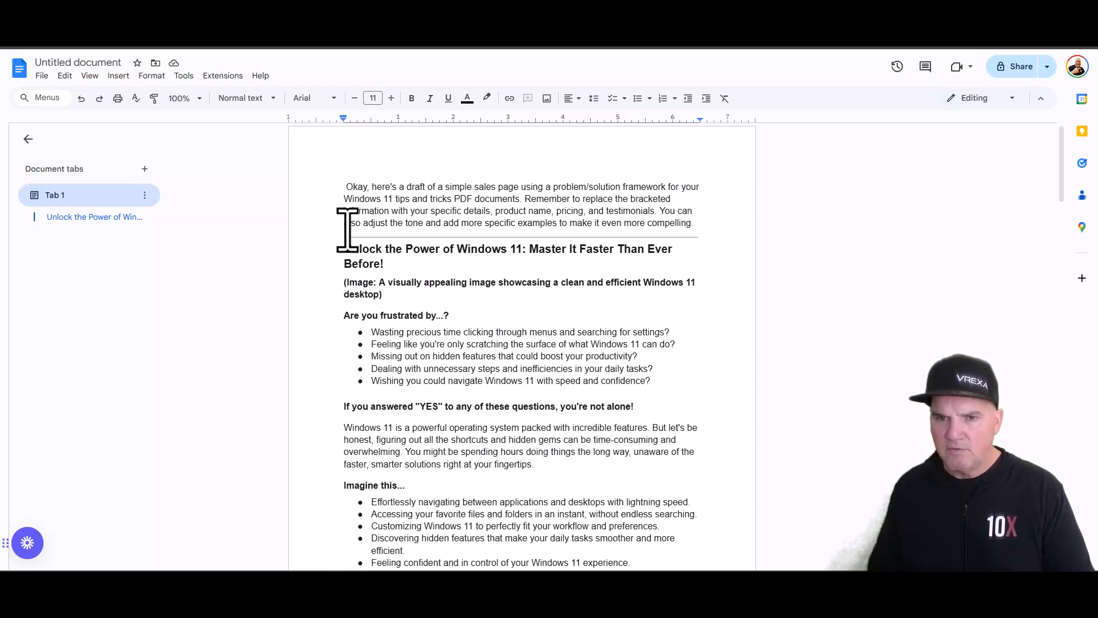
{"action": "triple_click", "coordinate": [338, 179]}
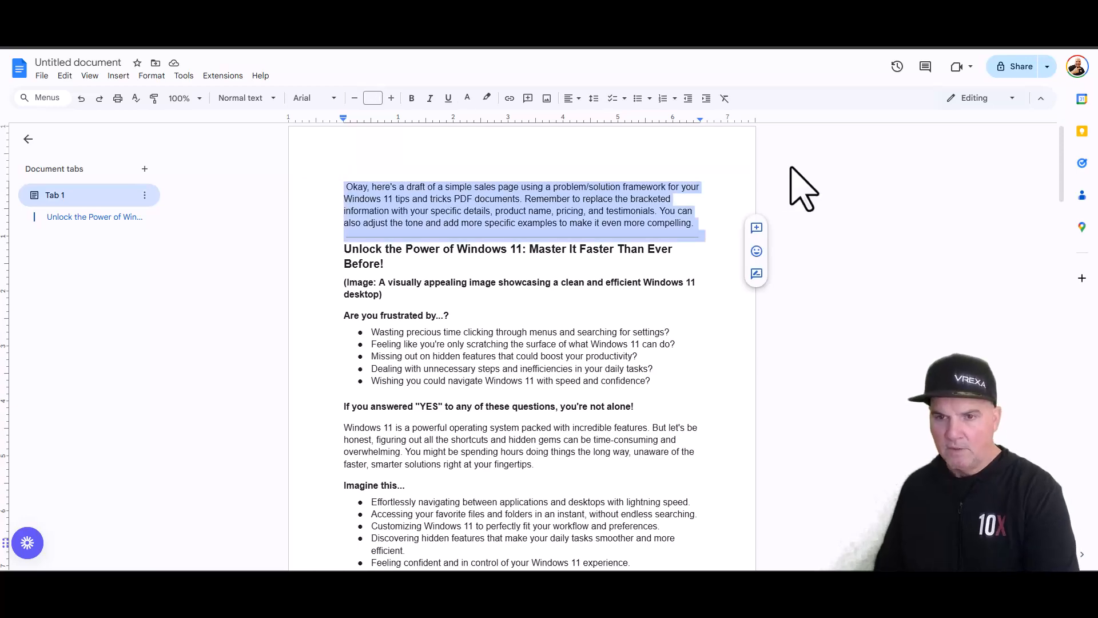
{"action": "key", "text": "BackSpace"}
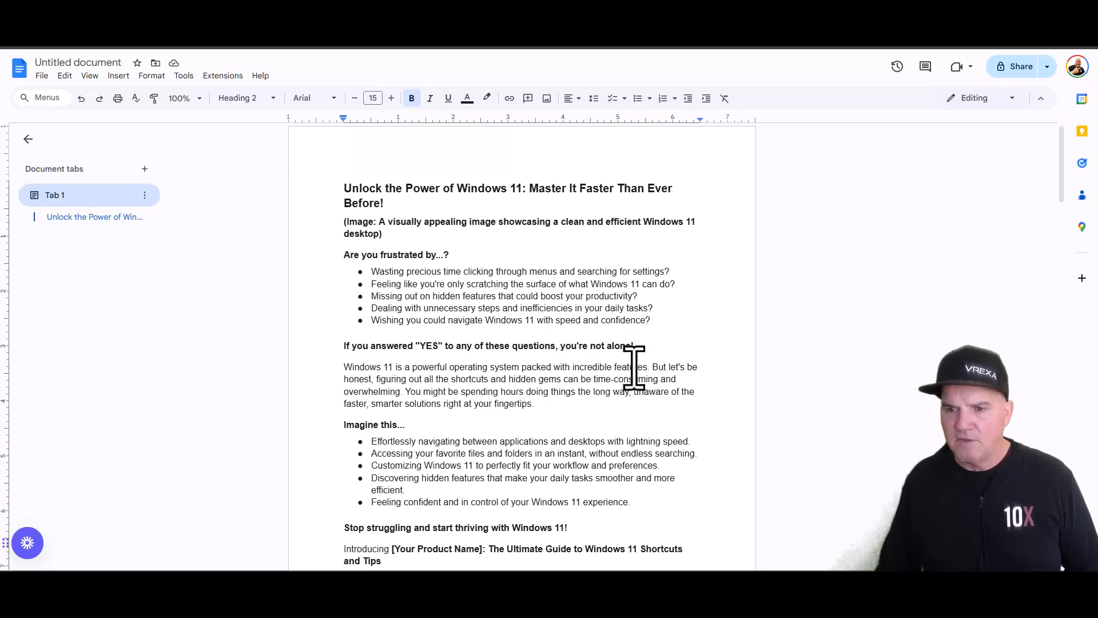
Step: Check the product title in the Canva design and replace the "[Your Product Name]" placeholder after "Introducing" with "Mastering Windows 11"
{"action": "scroll", "coordinate": [634, 367], "scroll_direction": "down", "scroll_amount": 5}
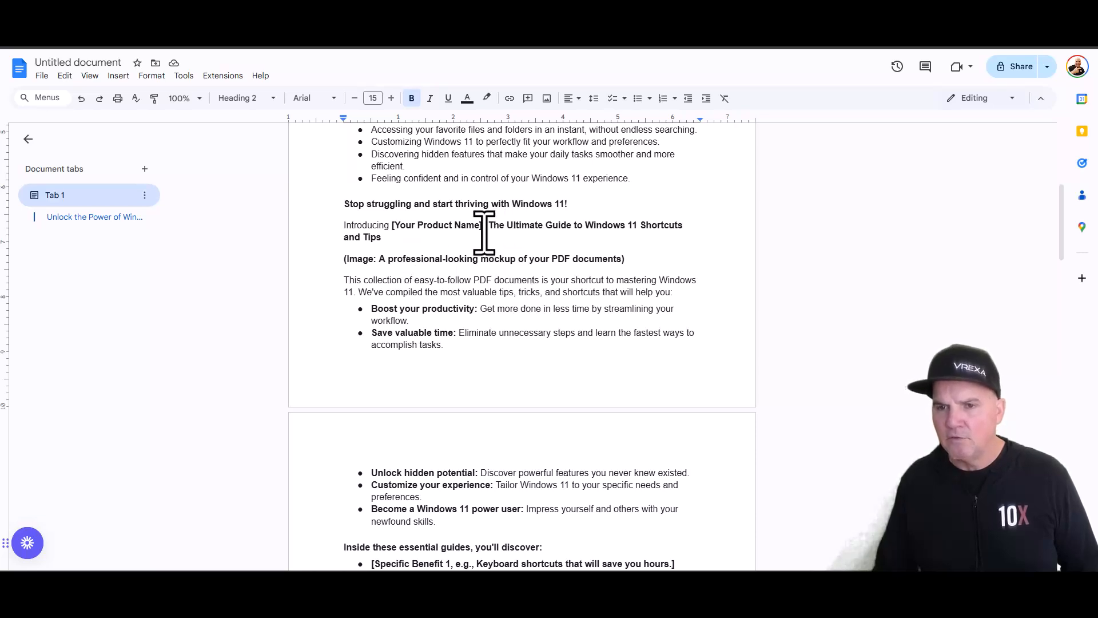
{"action": "left_click_drag", "start_coordinate": [481, 226], "coordinate": [392, 225]}
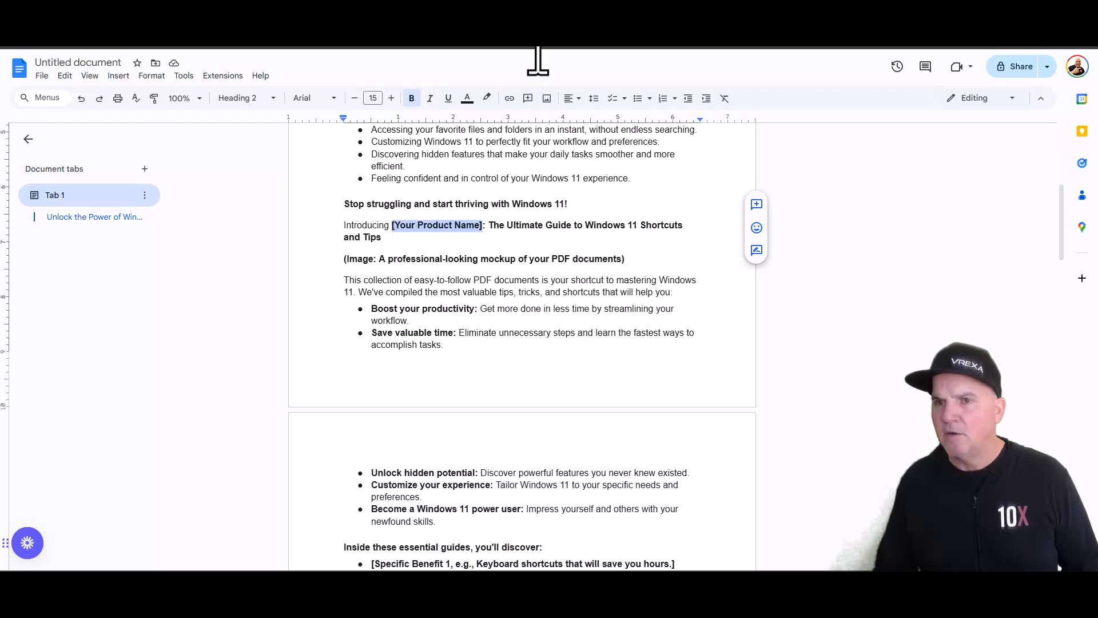
{"action": "left_click", "coordinate": [524, 47]}
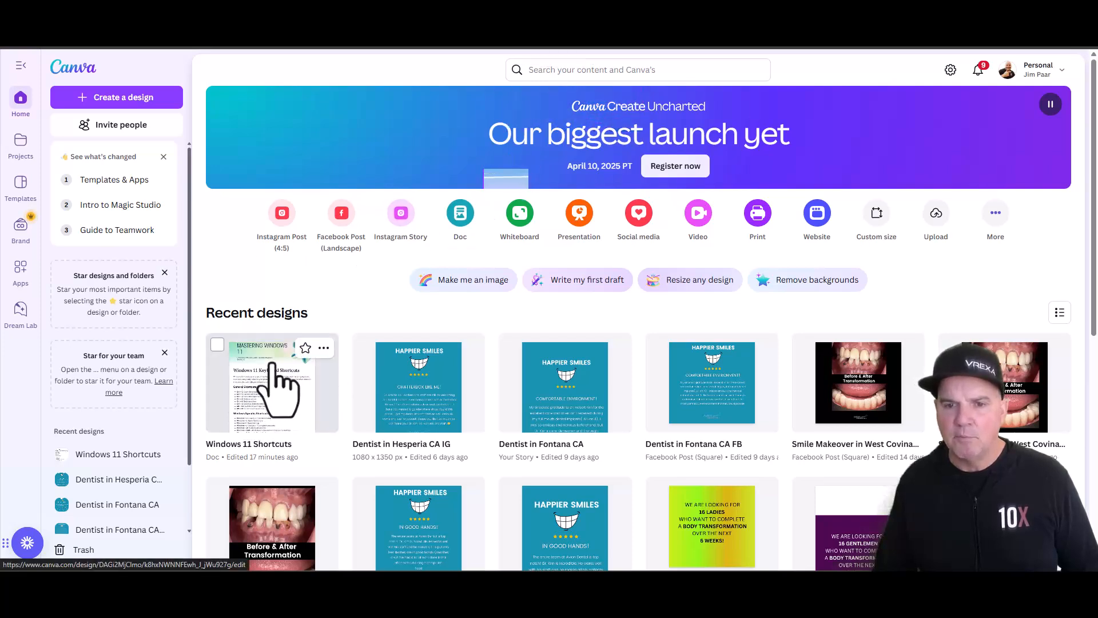
{"action": "left_click", "coordinate": [273, 385]}
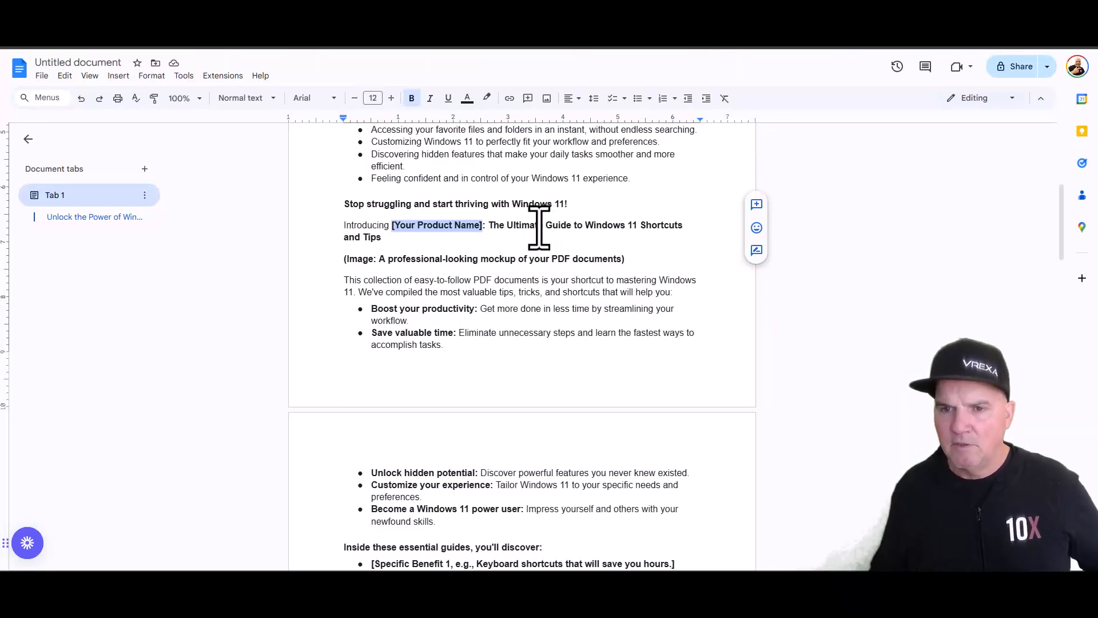
{"action": "type", "text": "Mastering"}
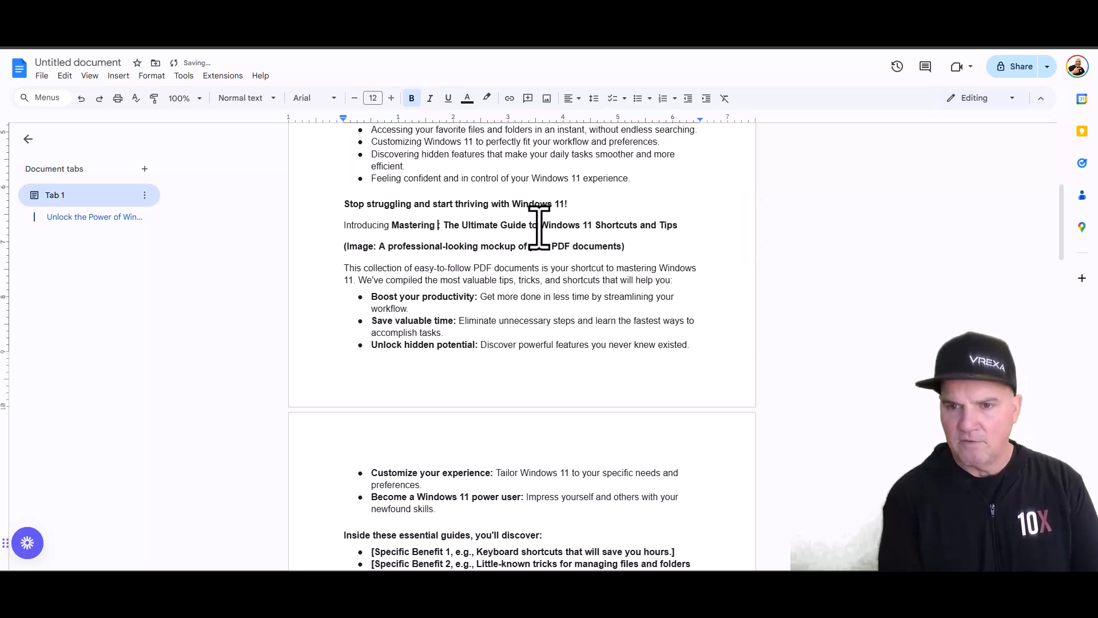
{"action": "type", "text": " Windows "}
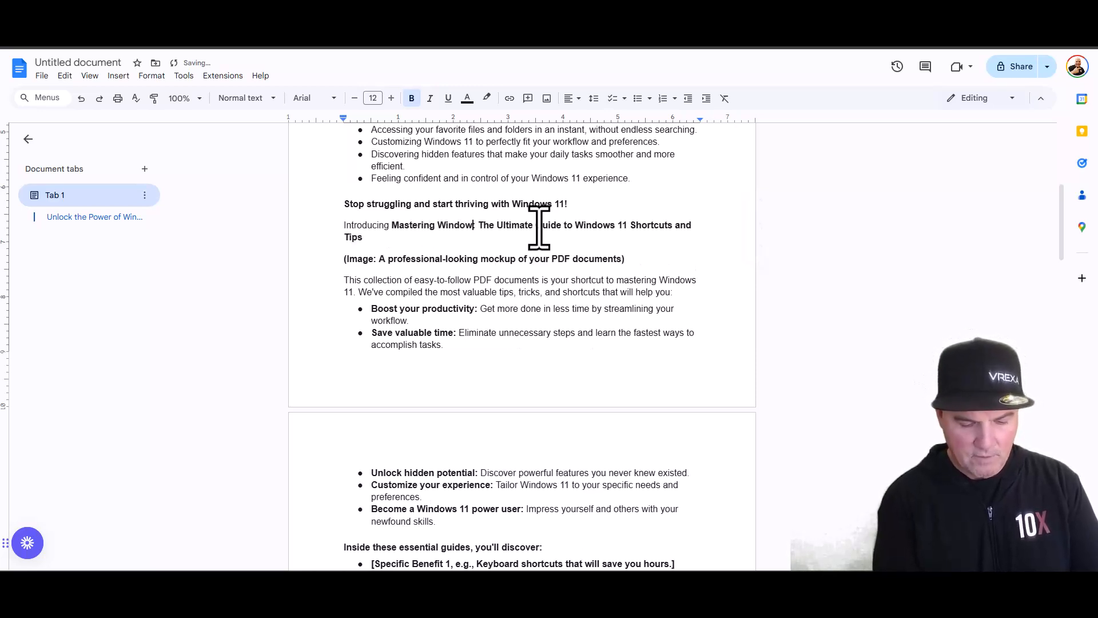
{"action": "type", "text": "11:"}
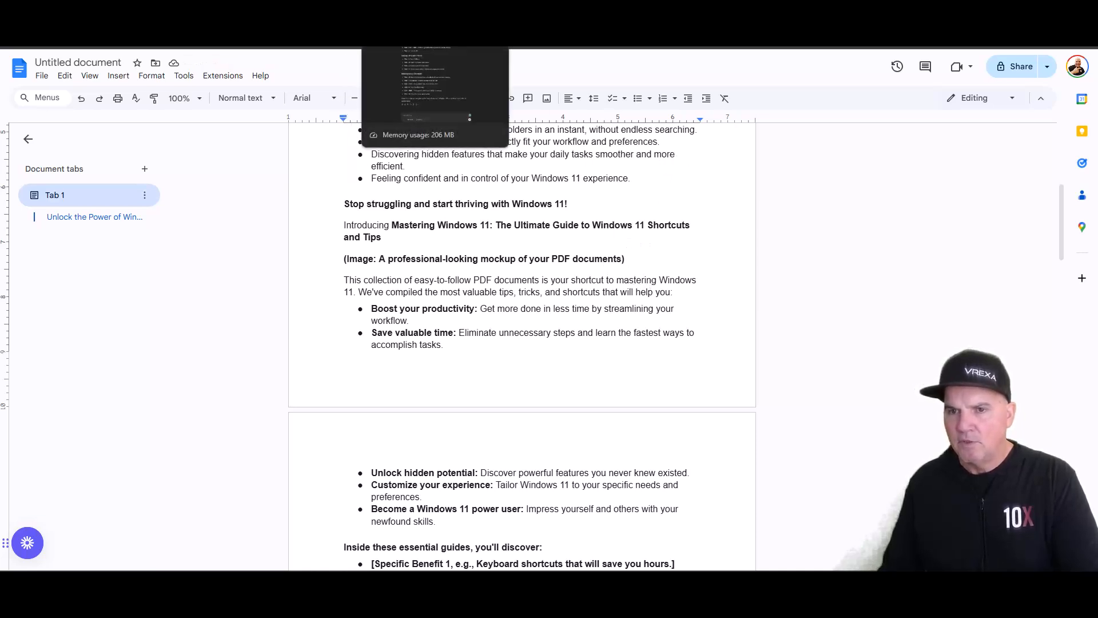
Step: Generate and download a picture in ChatGPT from "windows 11 image", and insert it above the "This collection of easy-to-follow PDF documents" paragraph in Google Docs
{"action": "left_click", "coordinate": [400, 47]}
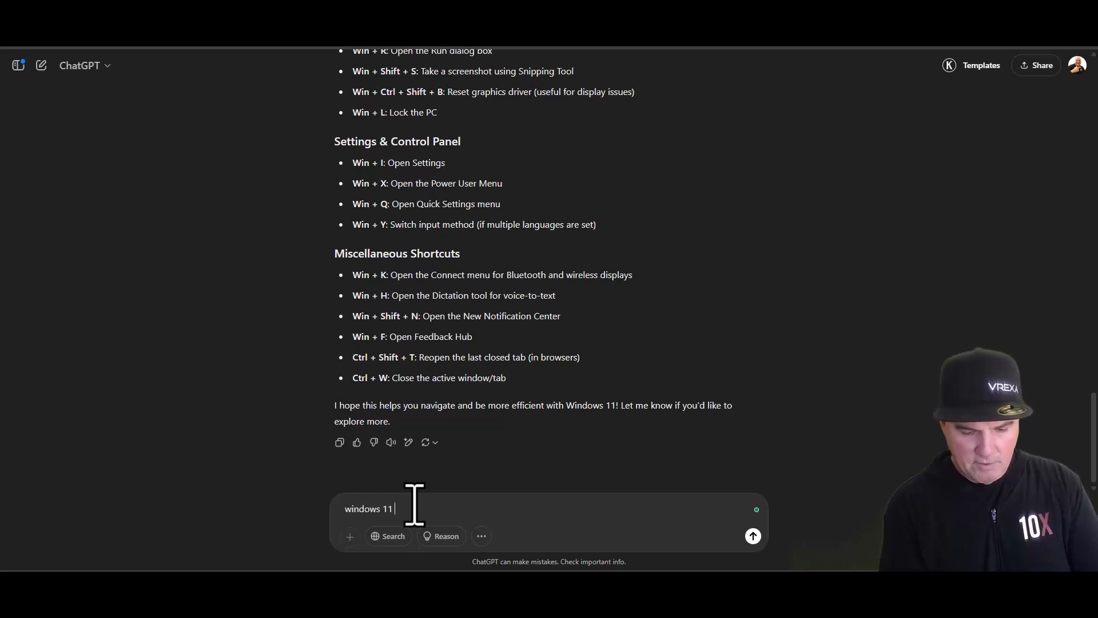
{"action": "key", "text": "Return"}
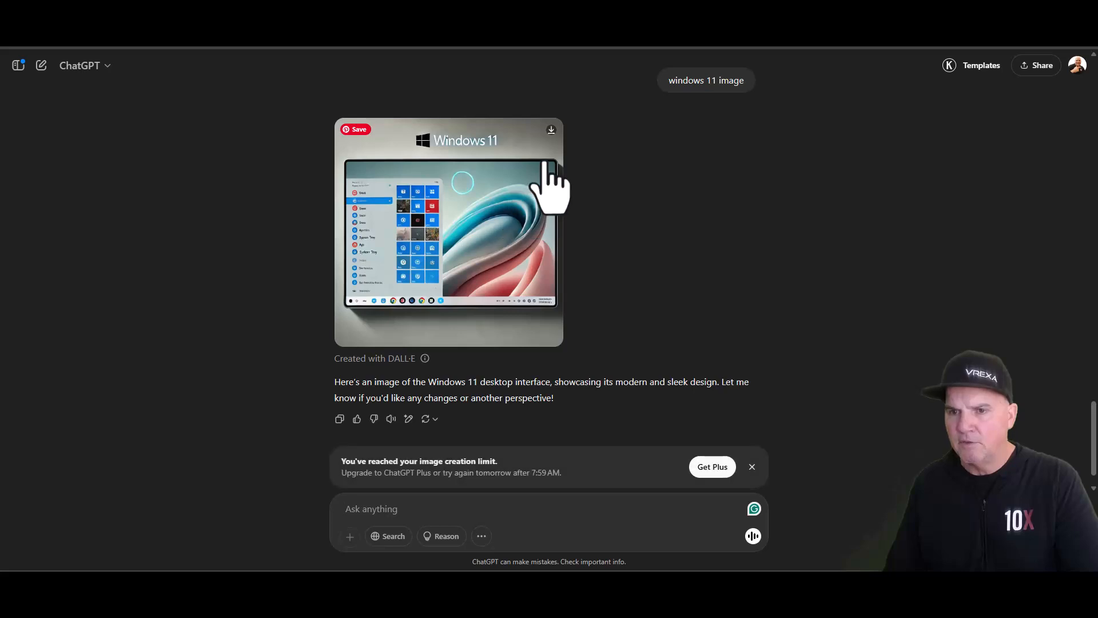
{"action": "left_click", "coordinate": [551, 131]}
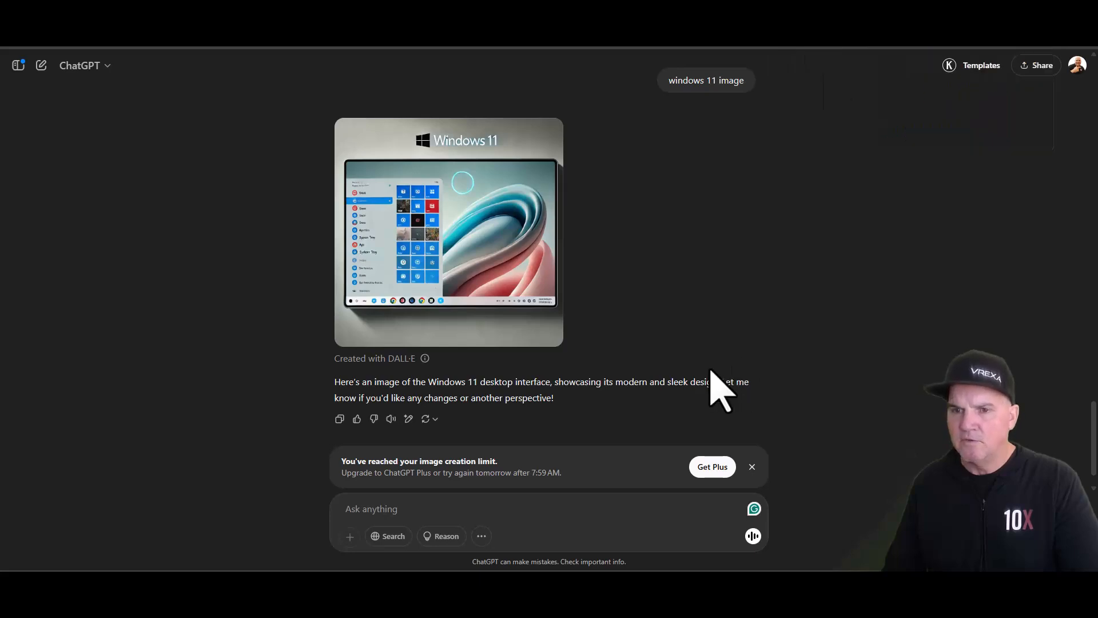
{"action": "key", "text": "ctrl+Tab"}
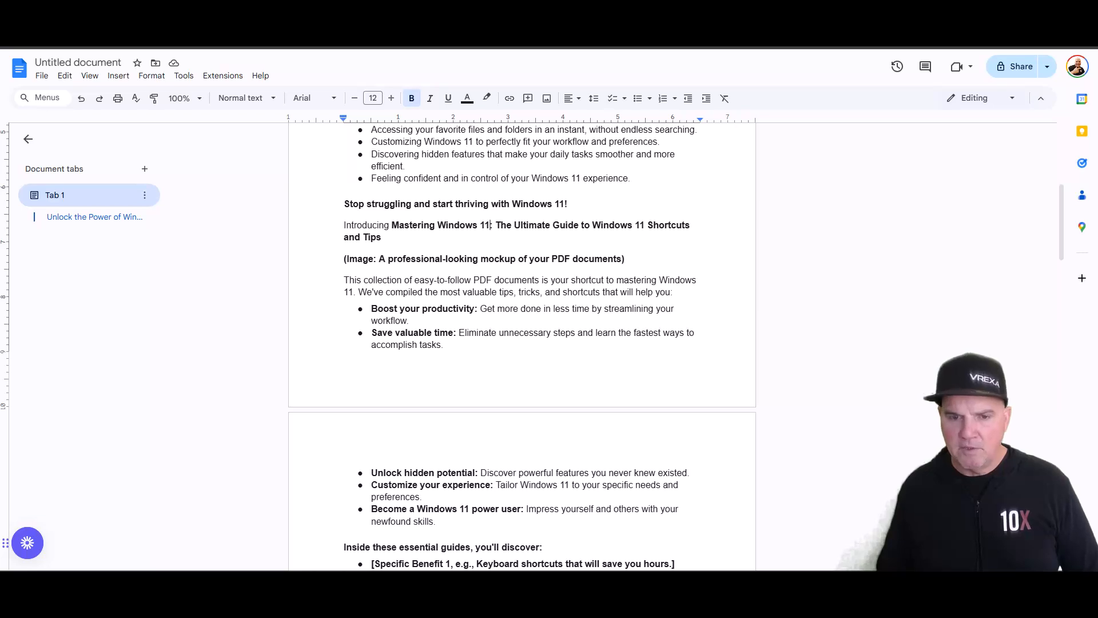
{"action": "key", "text": "ctrl+v"}
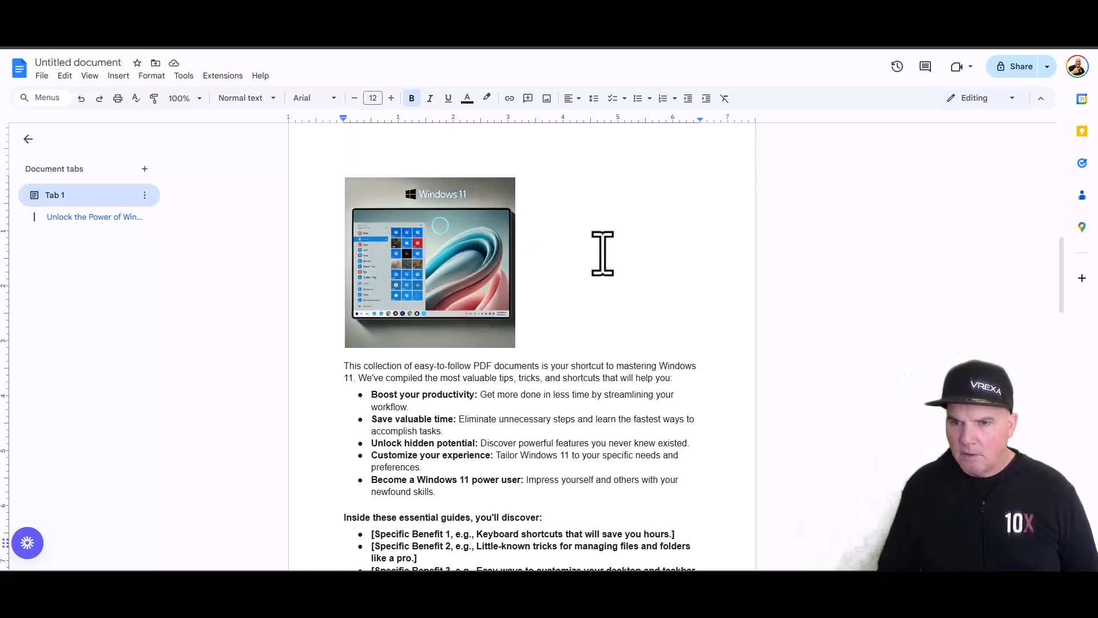
Step: Review the specific benefit placeholders and the "Get Instant Access Now!" and "Yes, I Want to Master Windows 11!" button lines
{"action": "scroll", "coordinate": [605, 253], "scroll_direction": "down", "scroll_amount": 6}
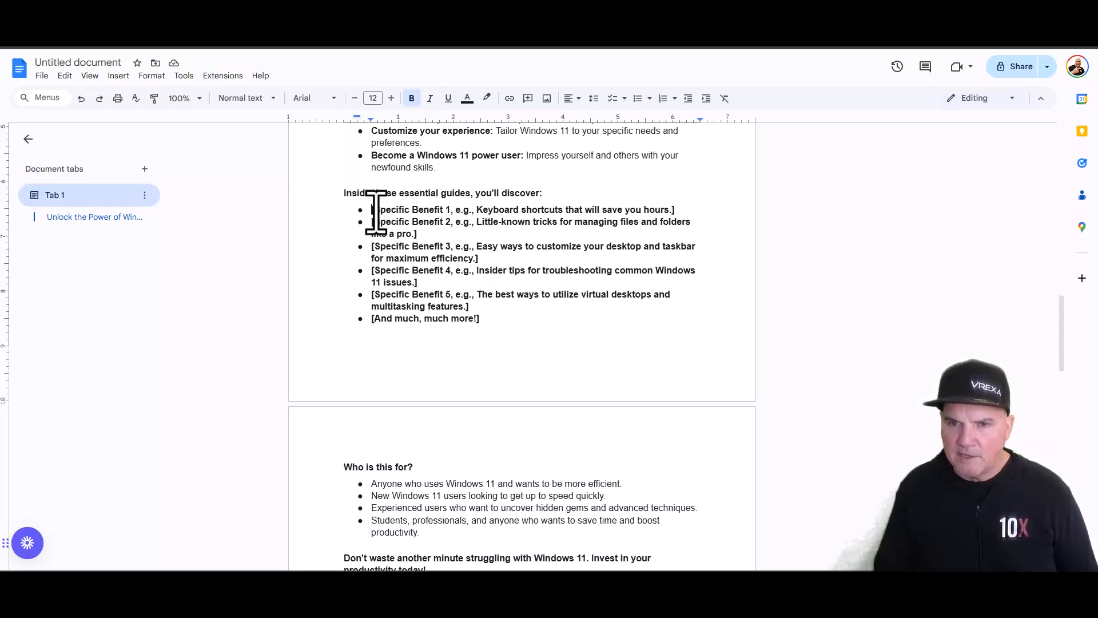
{"action": "left_click", "coordinate": [431, 314]}
{"action": "scroll", "coordinate": [465, 340], "scroll_direction": "down", "scroll_amount": 6}
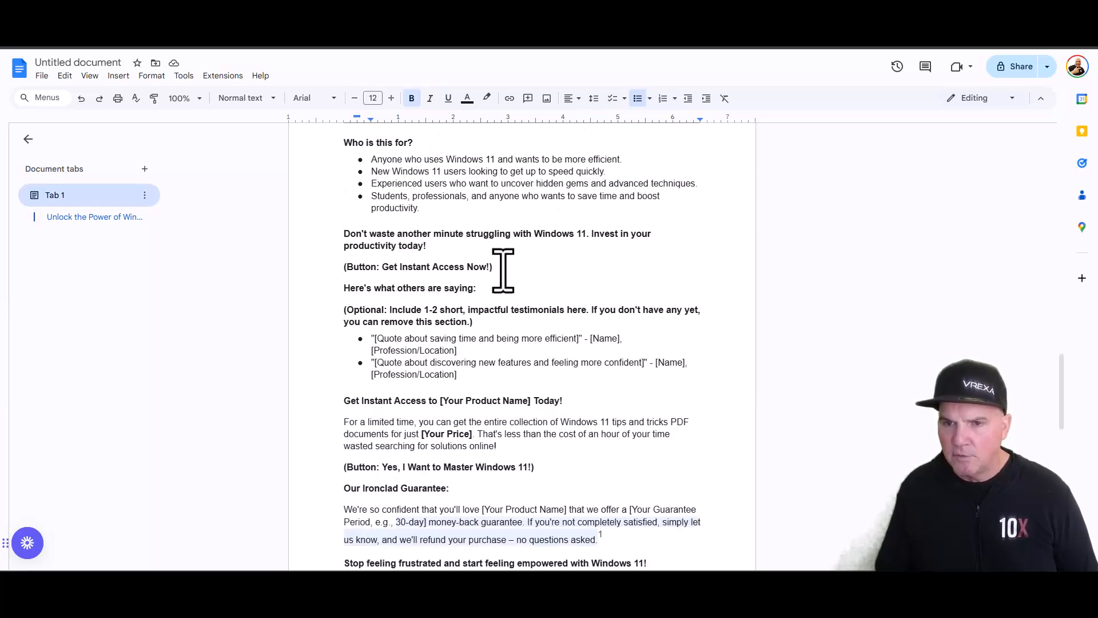
{"action": "left_click_drag", "start_coordinate": [501, 273], "coordinate": [332, 273]}
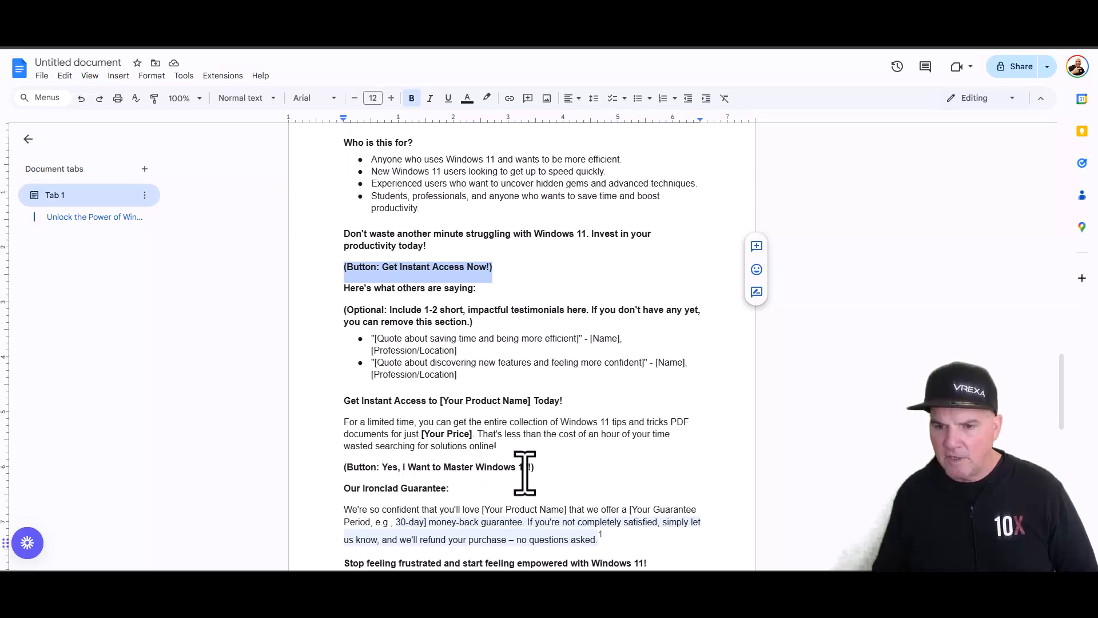
{"action": "left_click_drag", "start_coordinate": [537, 468], "coordinate": [314, 468]}
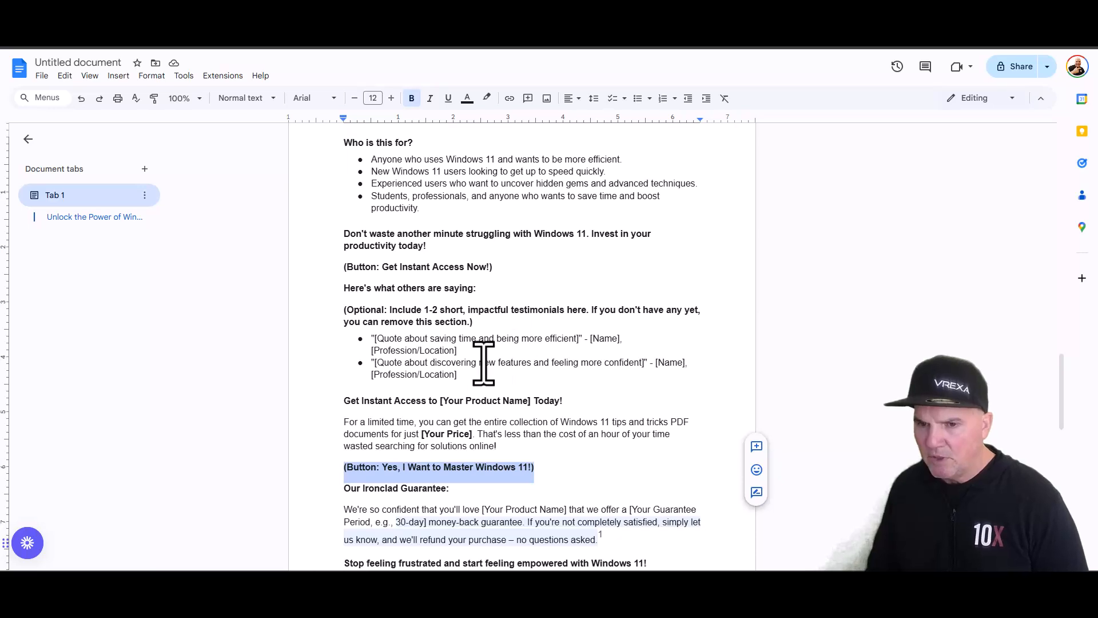
{"action": "left_click", "coordinate": [491, 269]}
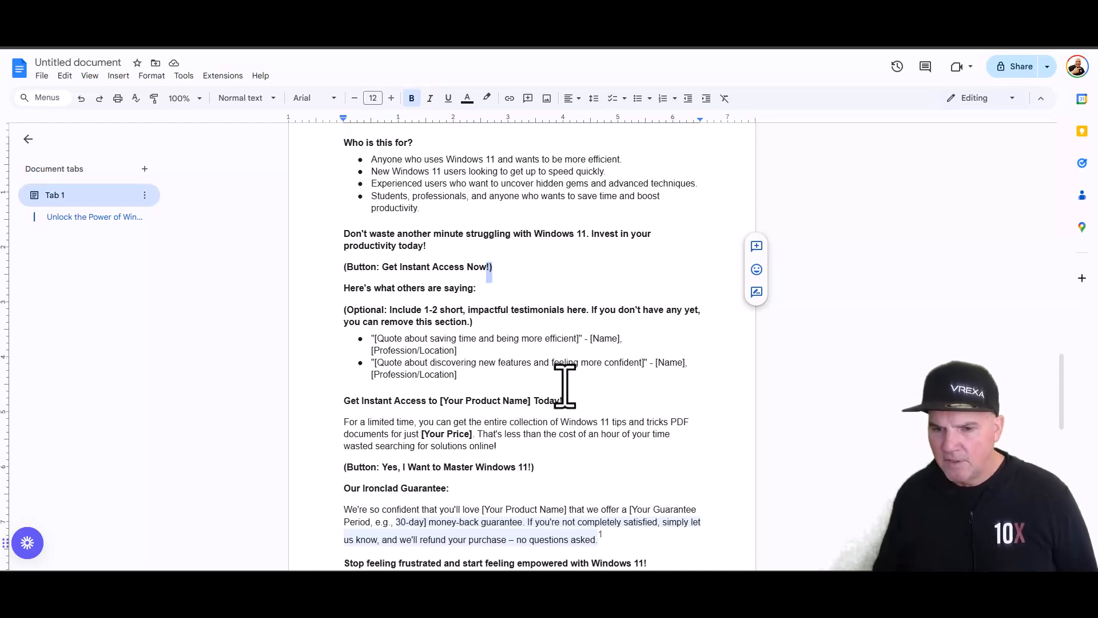
Step: Delete the closing "Good luck with your sales!" line at the end of the sales page
{"action": "scroll", "coordinate": [564, 383], "scroll_direction": "down", "scroll_amount": 12}
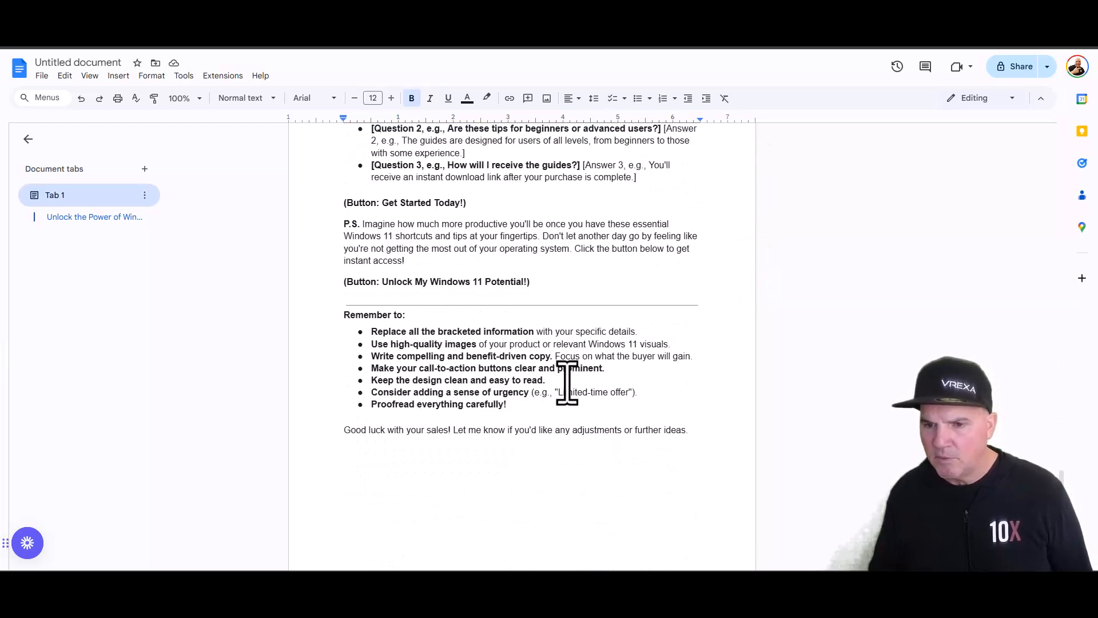
{"action": "left_click_drag", "start_coordinate": [679, 441], "coordinate": [333, 438]}
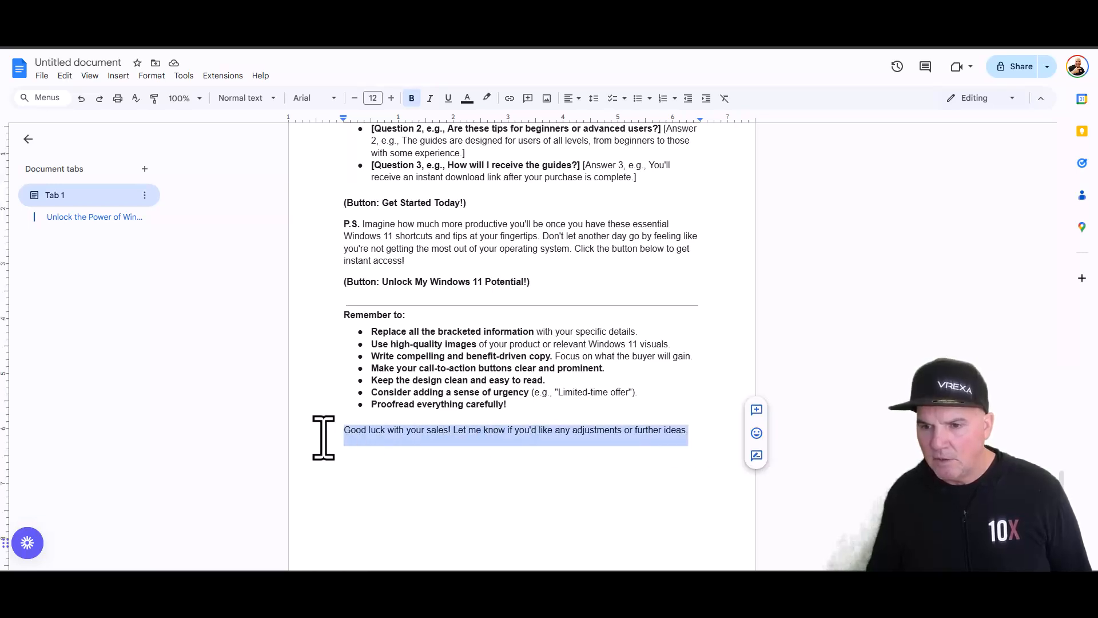
{"action": "key", "text": "BackSpace"}
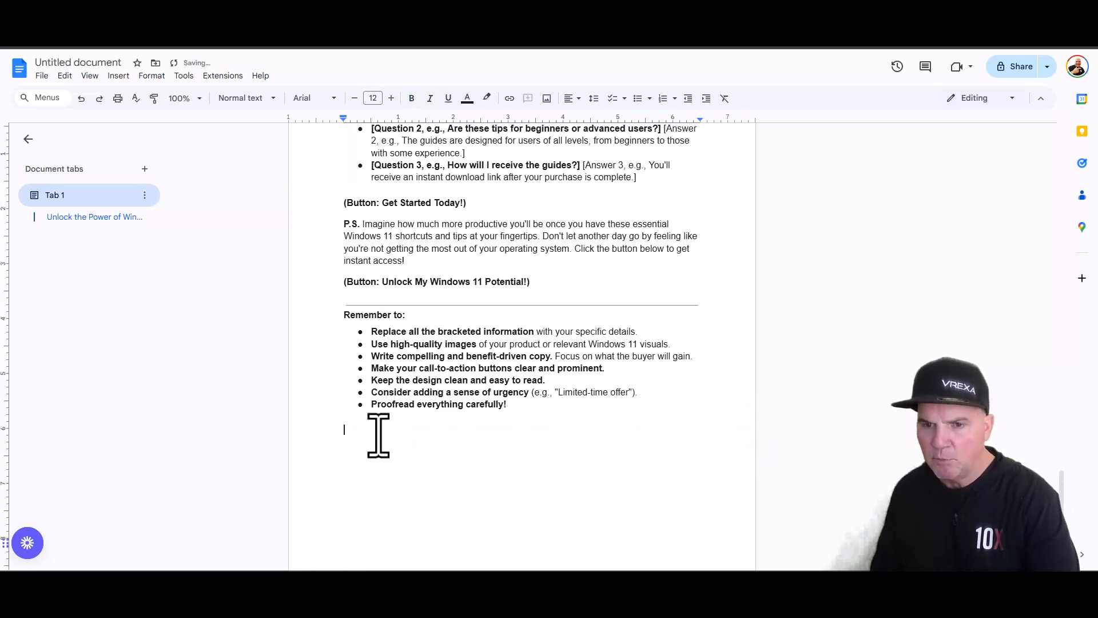
{"action": "key", "text": "BackSpace"}
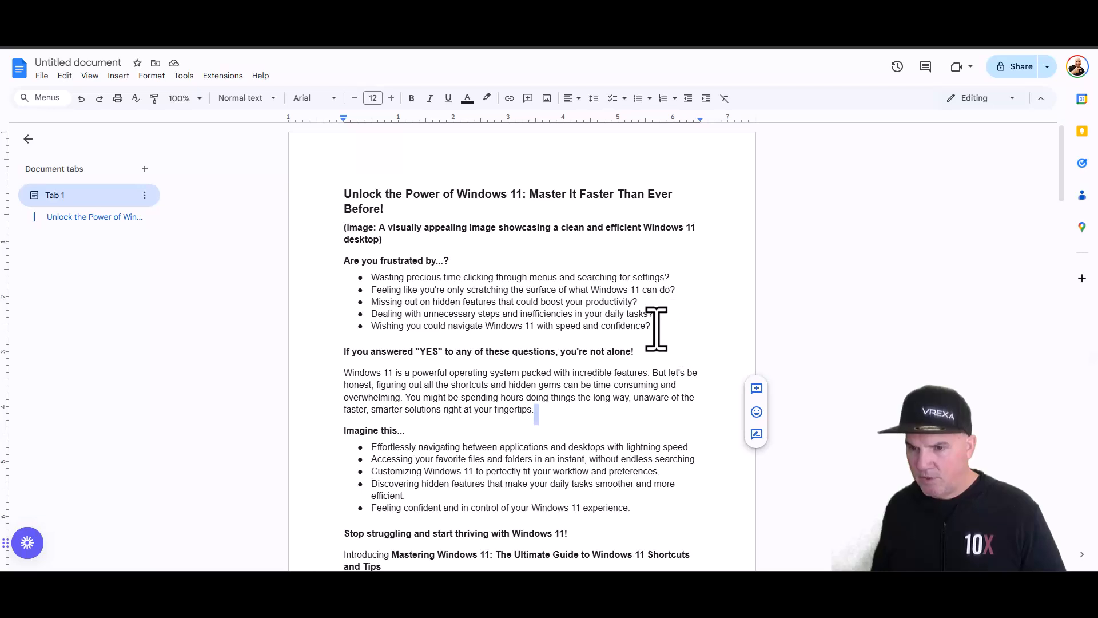
Step: Add the line "Today's Price: $19.95 $6.95" above the "Imagine this..." heading
{"action": "left_click", "coordinate": [657, 327]}
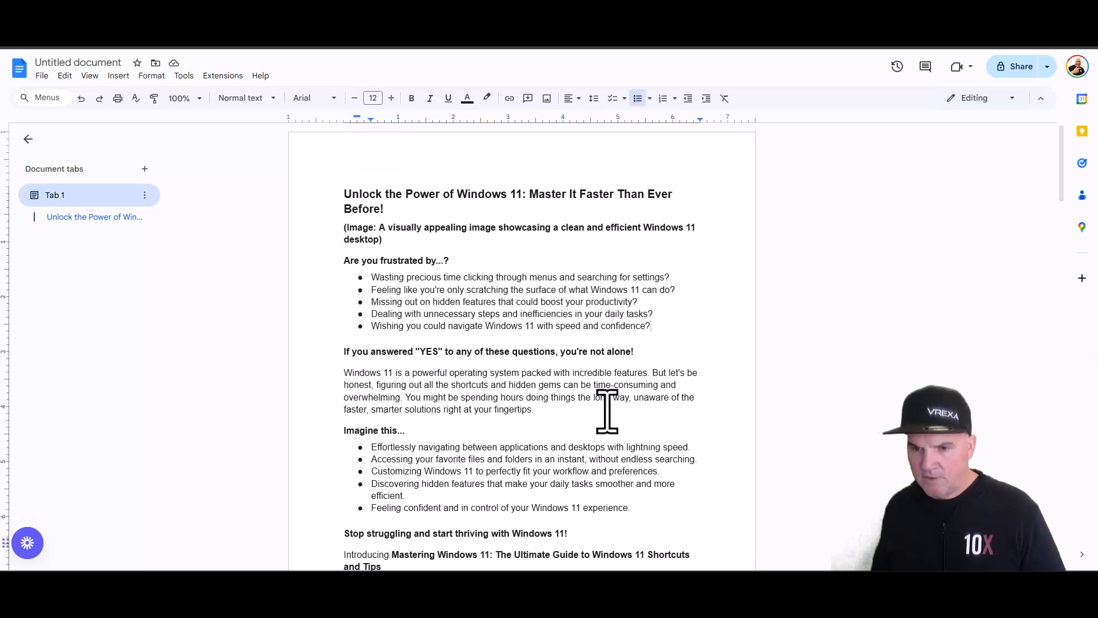
{"action": "key", "text": "Return"}
{"action": "key", "text": "Return"}
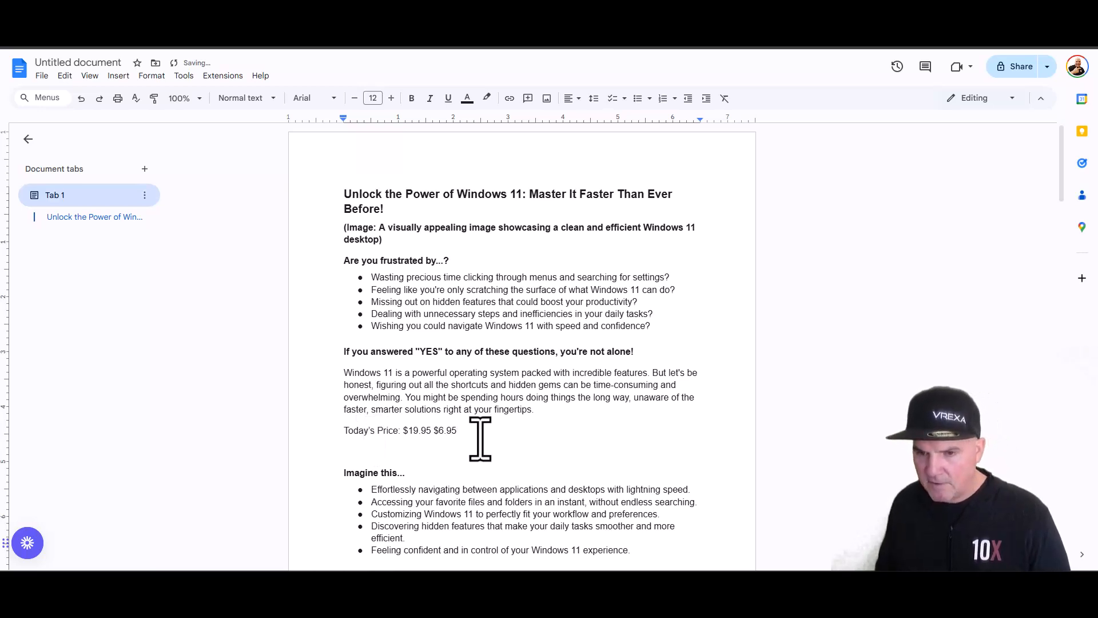
Step: Format the "Today's Price" line at size 14, centred, bold and with a yellow highlight
{"action": "left_click_drag", "start_coordinate": [481, 436], "coordinate": [337, 433]}
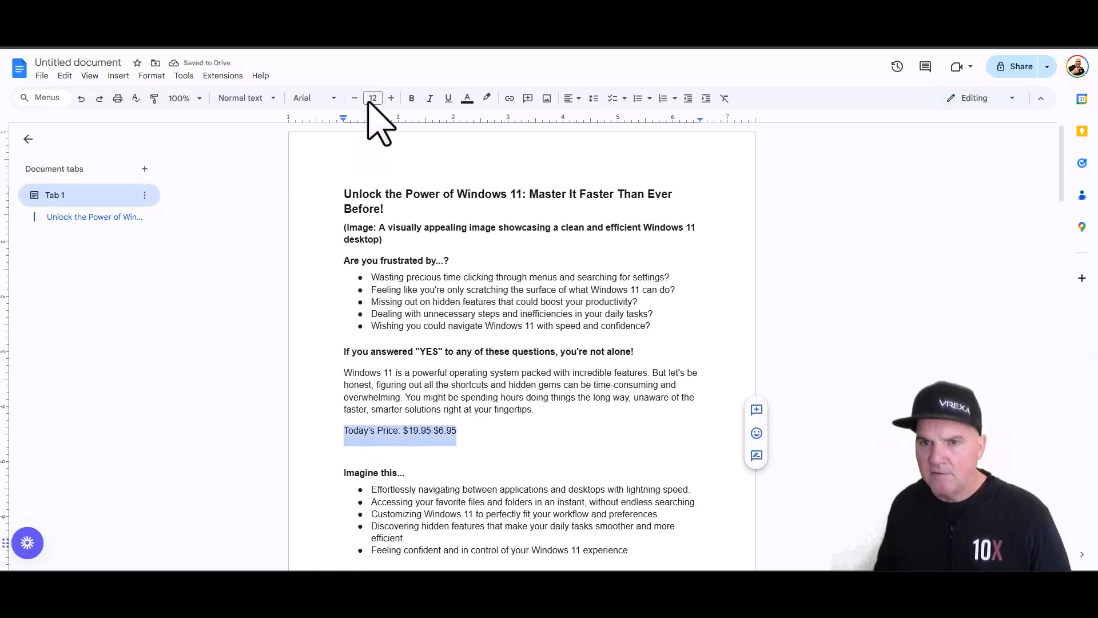
{"action": "left_click", "coordinate": [392, 98]}
{"action": "left_click", "coordinate": [391, 98]}
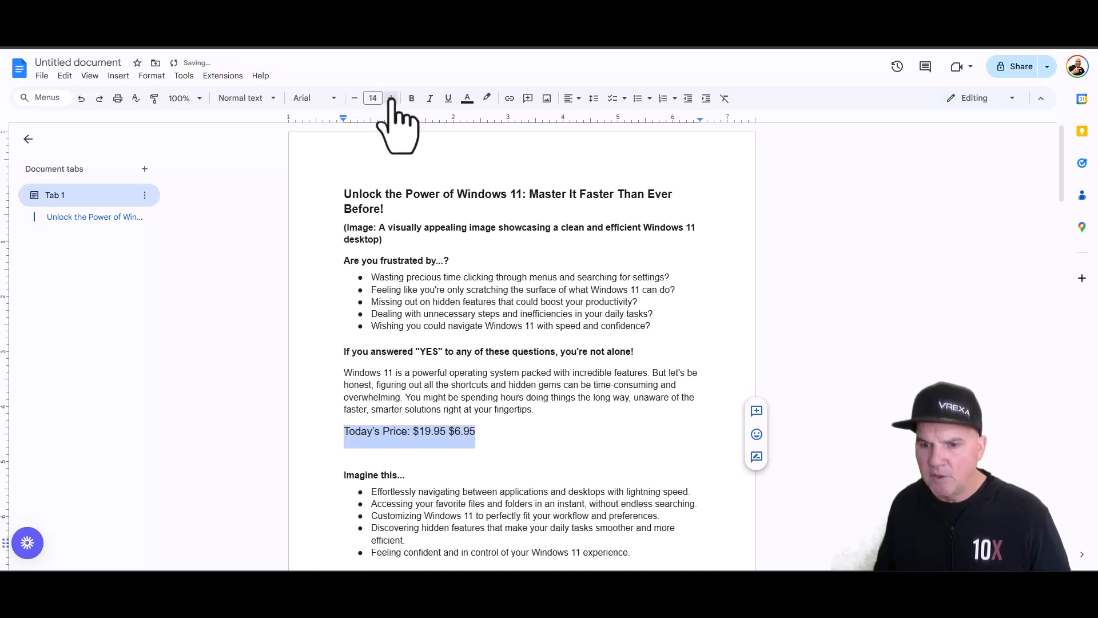
{"action": "left_click", "coordinate": [575, 98]}
{"action": "left_click", "coordinate": [589, 116]}
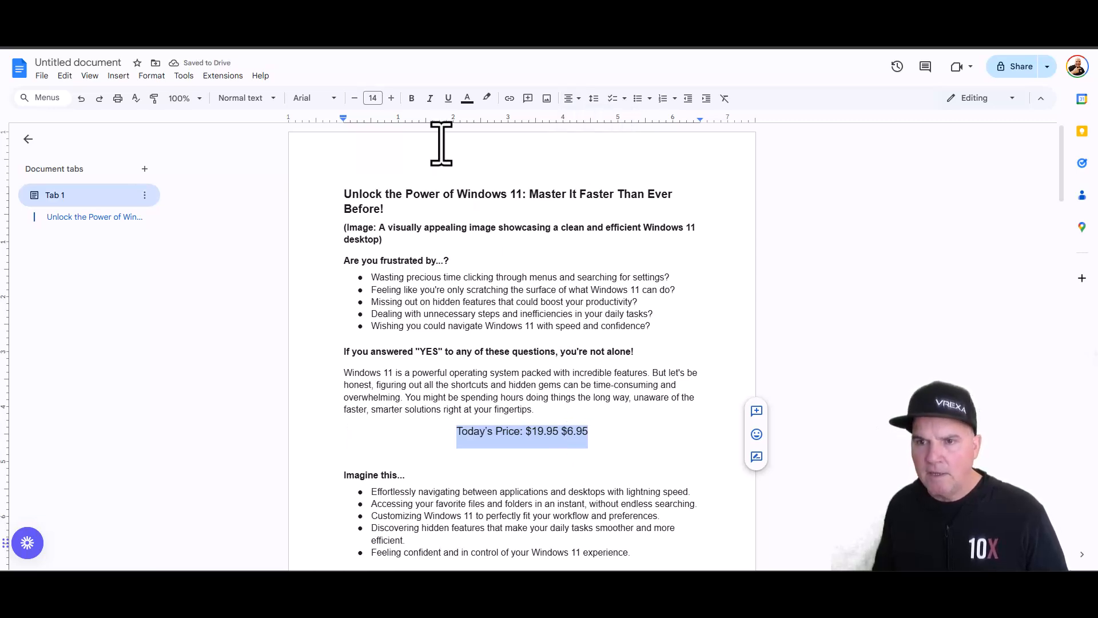
{"action": "left_click", "coordinate": [487, 98]}
{"action": "left_click", "coordinate": [532, 152]}
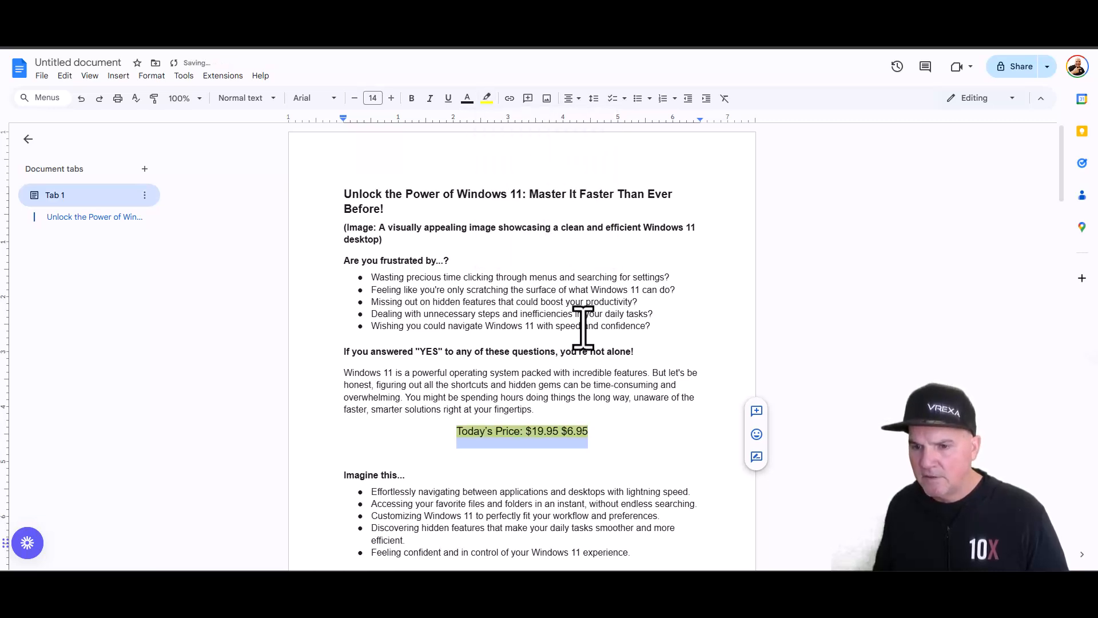
{"action": "left_click", "coordinate": [412, 99]}
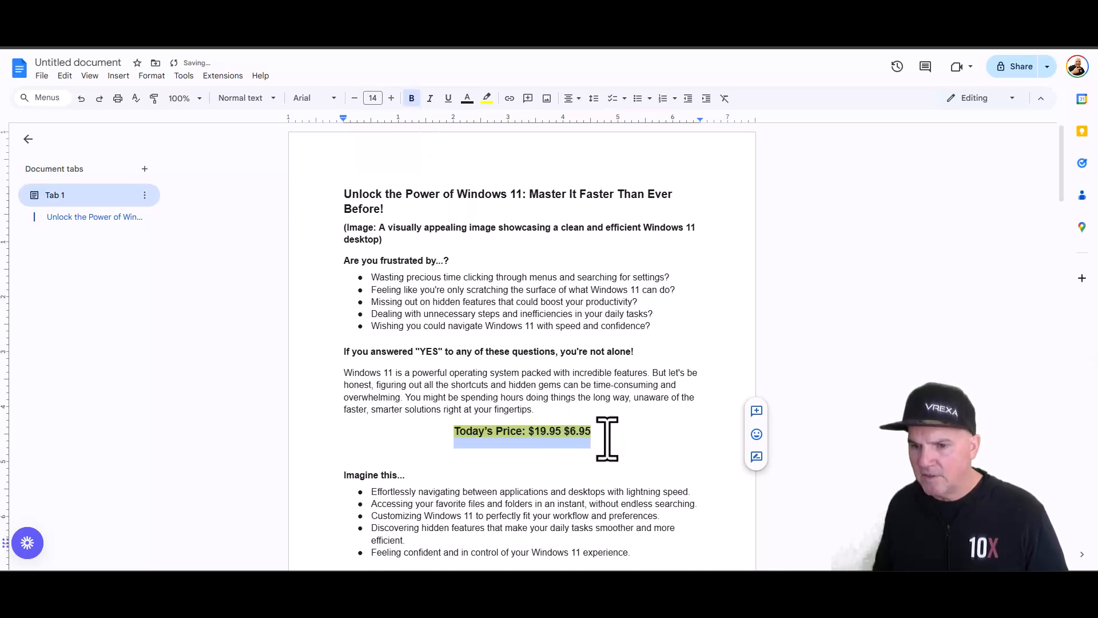
{"action": "left_click", "coordinate": [566, 432]}
{"action": "left_click_drag", "start_coordinate": [565, 432], "coordinate": [534, 433]}
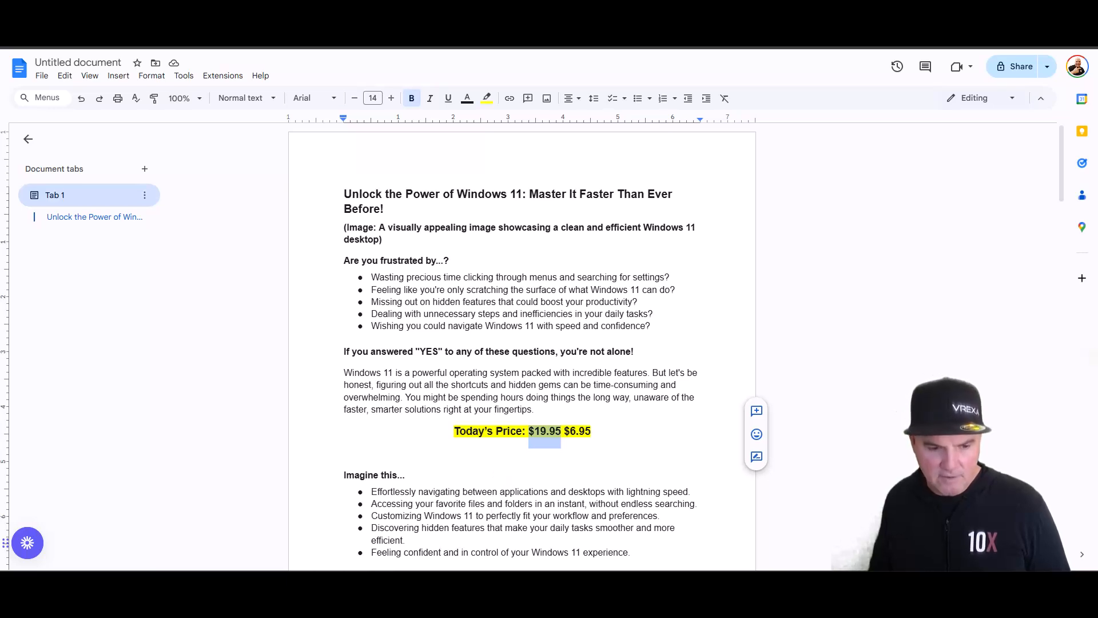
{"action": "left_click", "coordinate": [545, 440]}
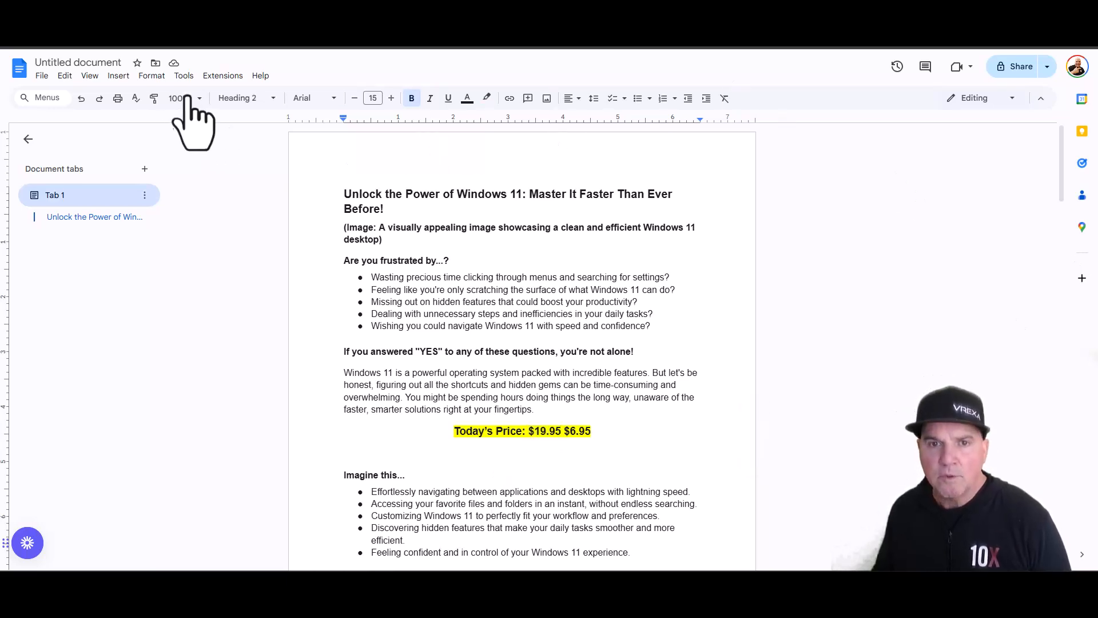
{"action": "left_click", "coordinate": [152, 75]}
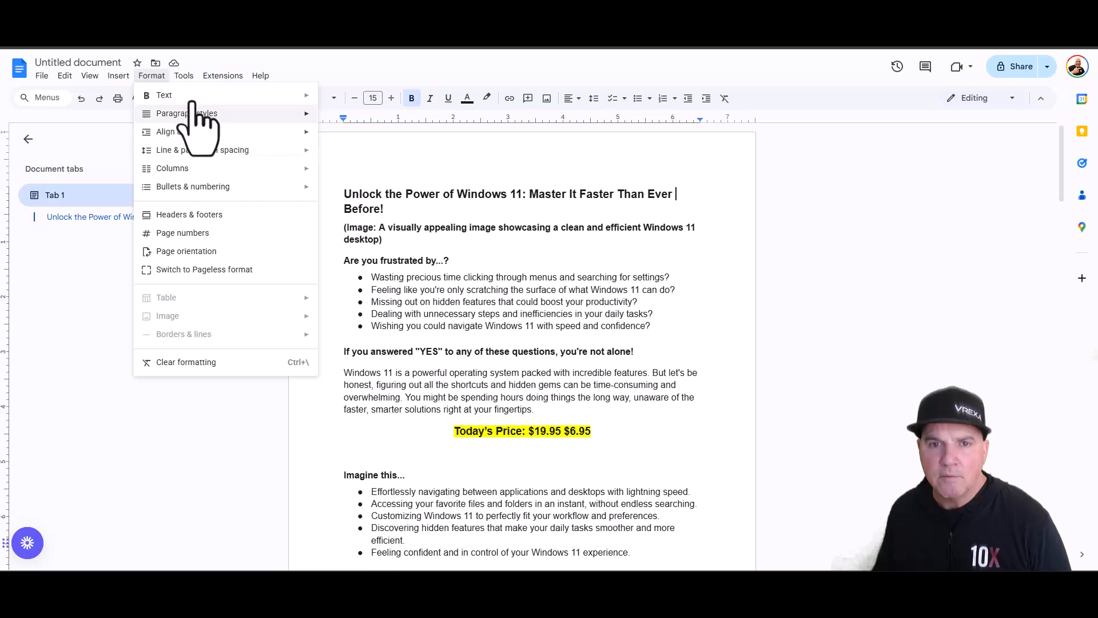
{"action": "mouse_move", "coordinate": [193, 98]}
{"action": "left_click", "coordinate": [372, 155]}
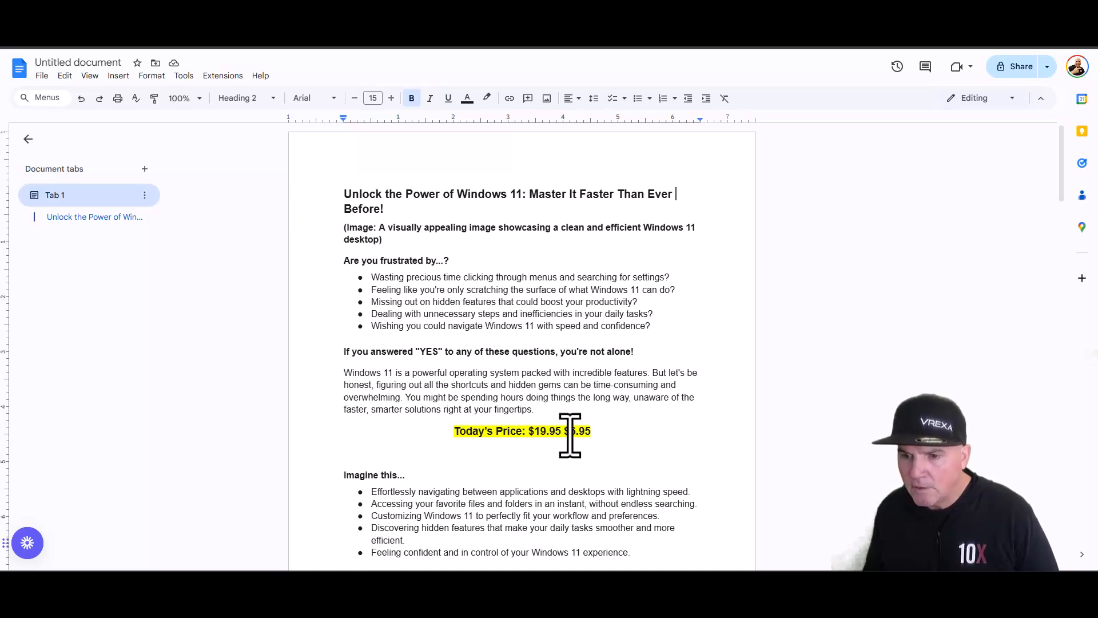
Step: Apply strikethrough to the $19.95 amount in the "Today's Price" line
{"action": "left_click_drag", "start_coordinate": [561, 433], "coordinate": [535, 430]}
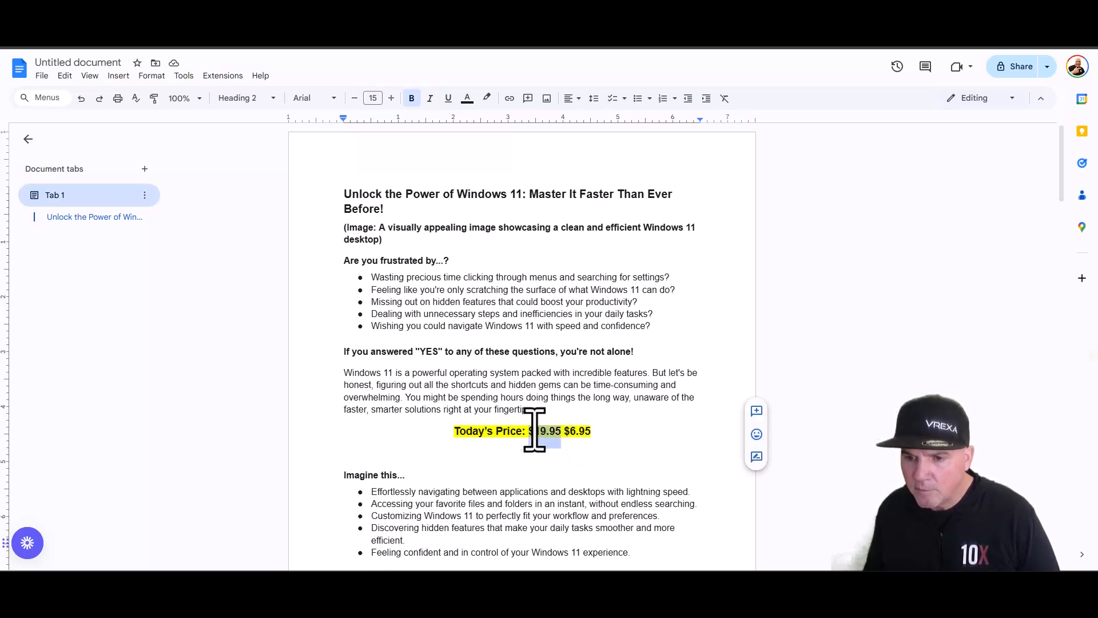
{"action": "left_click", "coordinate": [151, 75]}
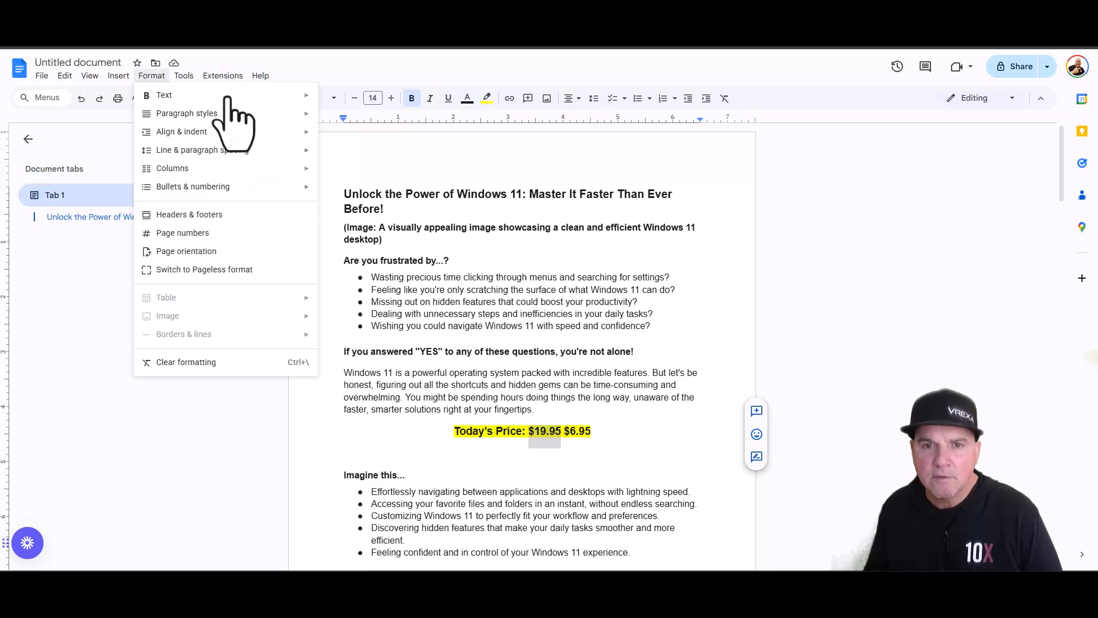
{"action": "mouse_move", "coordinate": [229, 97]}
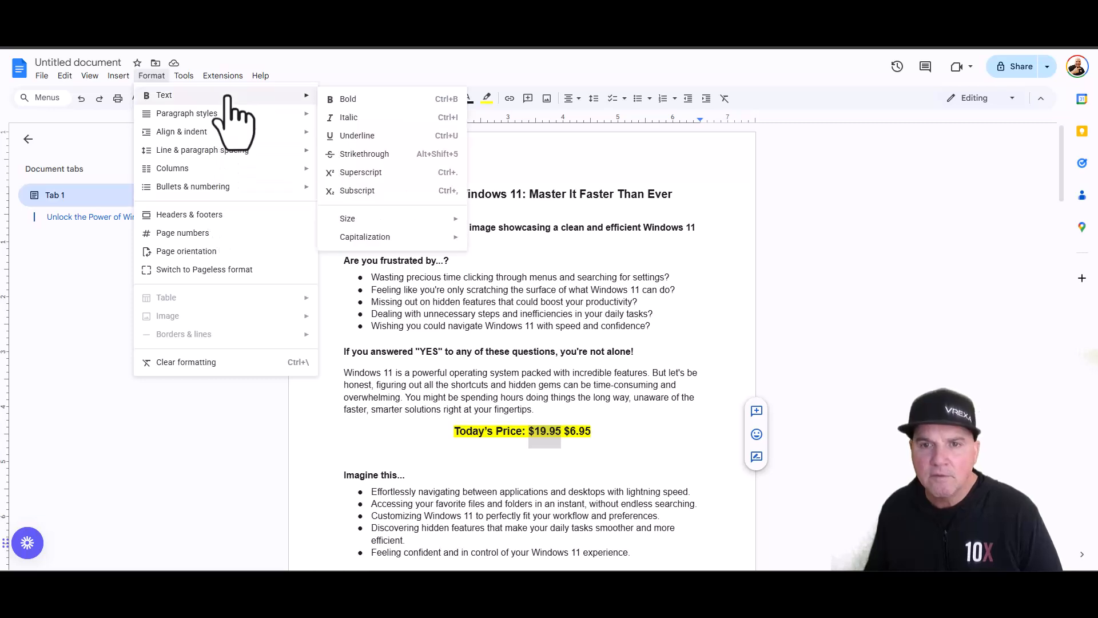
{"action": "left_click", "coordinate": [374, 154]}
{"action": "left_click", "coordinate": [653, 432]}
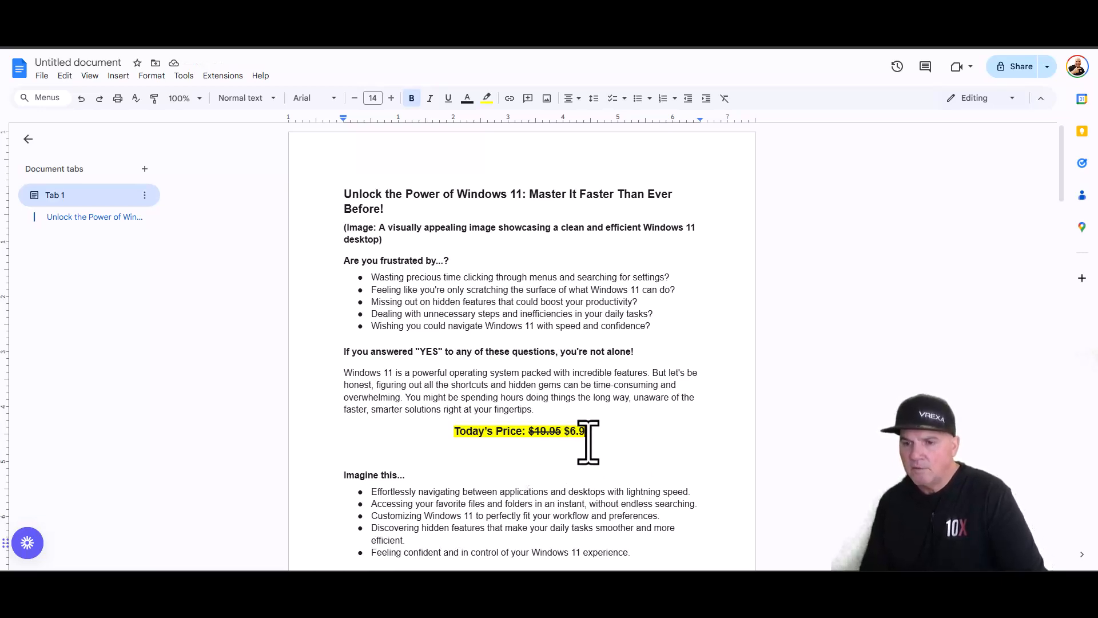
Step: Copy the formatted "Today's Price" line onto a new line below "(Button: Yes, I Want to Master Windows 11!)"
{"action": "left_click_drag", "start_coordinate": [593, 441], "coordinate": [430, 435]}
{"action": "key", "text": "ctrl+c"}
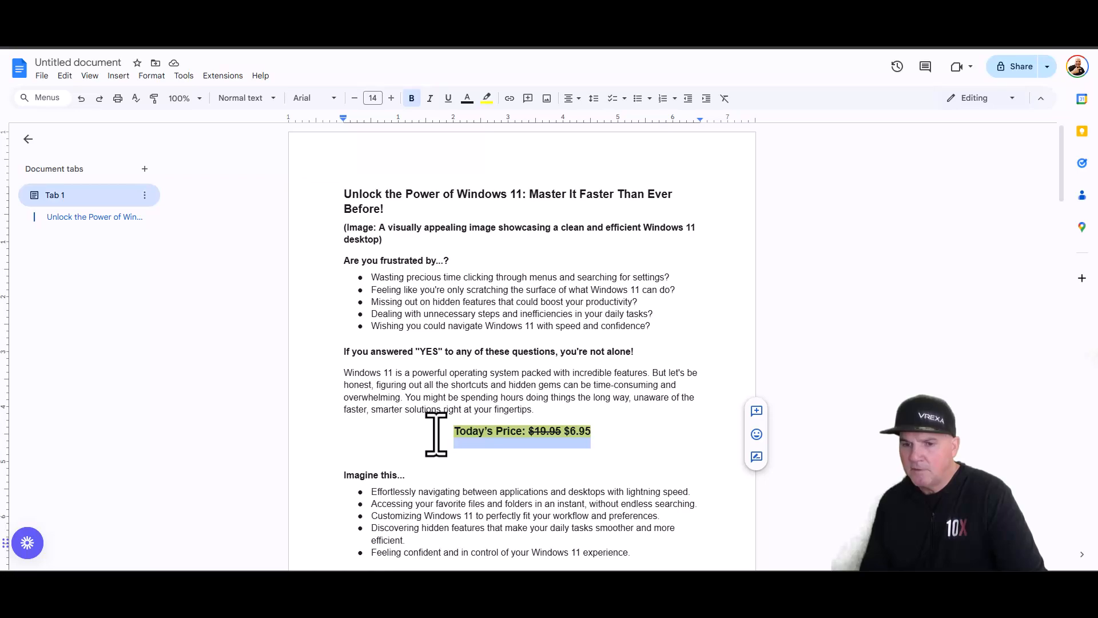
{"action": "scroll", "coordinate": [613, 380], "scroll_direction": "down", "scroll_amount": 10}
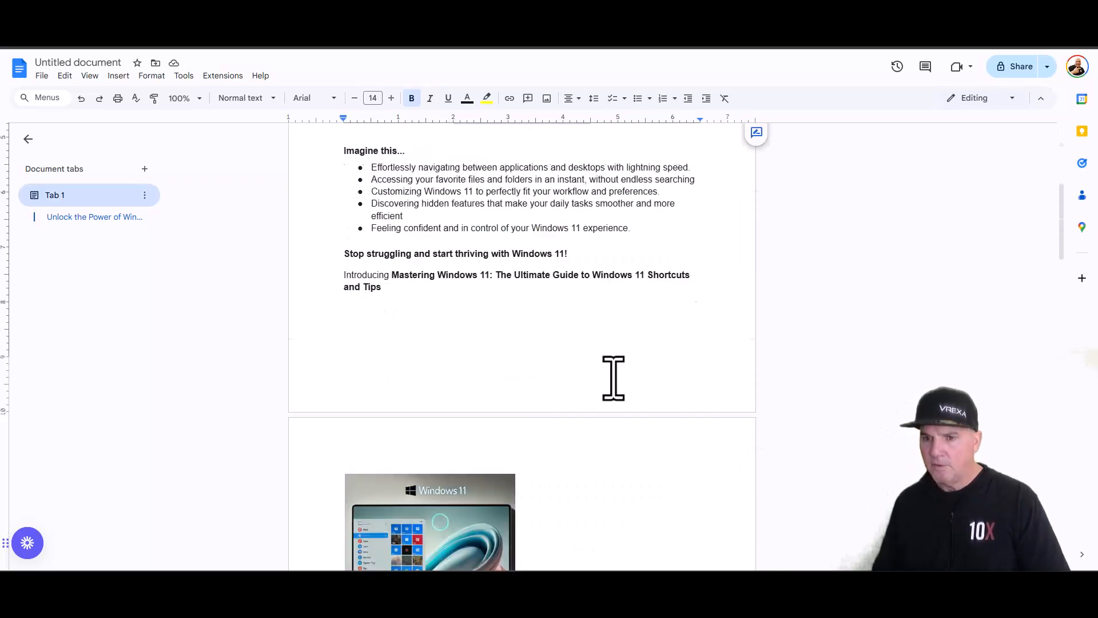
{"action": "scroll", "coordinate": [613, 380], "scroll_direction": "down", "scroll_amount": 15}
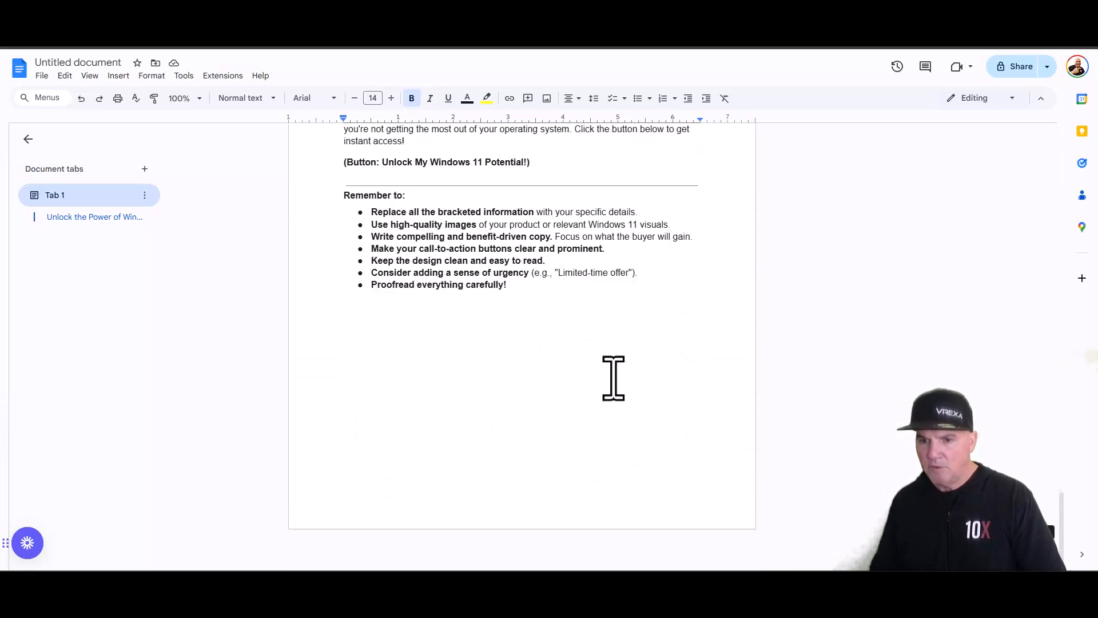
{"action": "scroll", "coordinate": [613, 378], "scroll_direction": "up", "scroll_amount": 10}
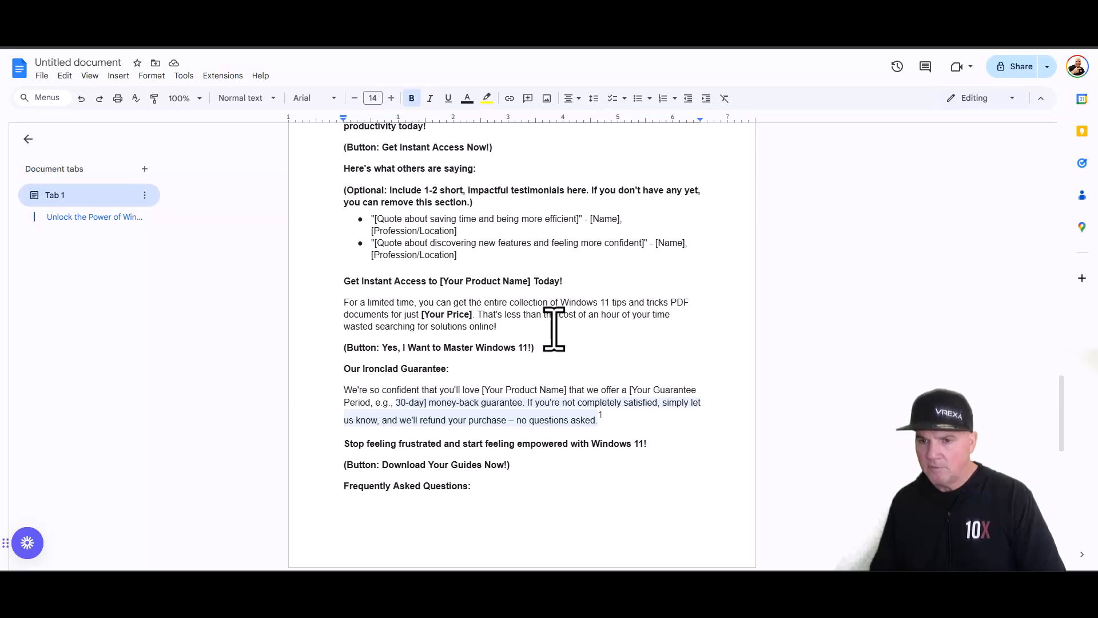
{"action": "left_click", "coordinate": [562, 351]}
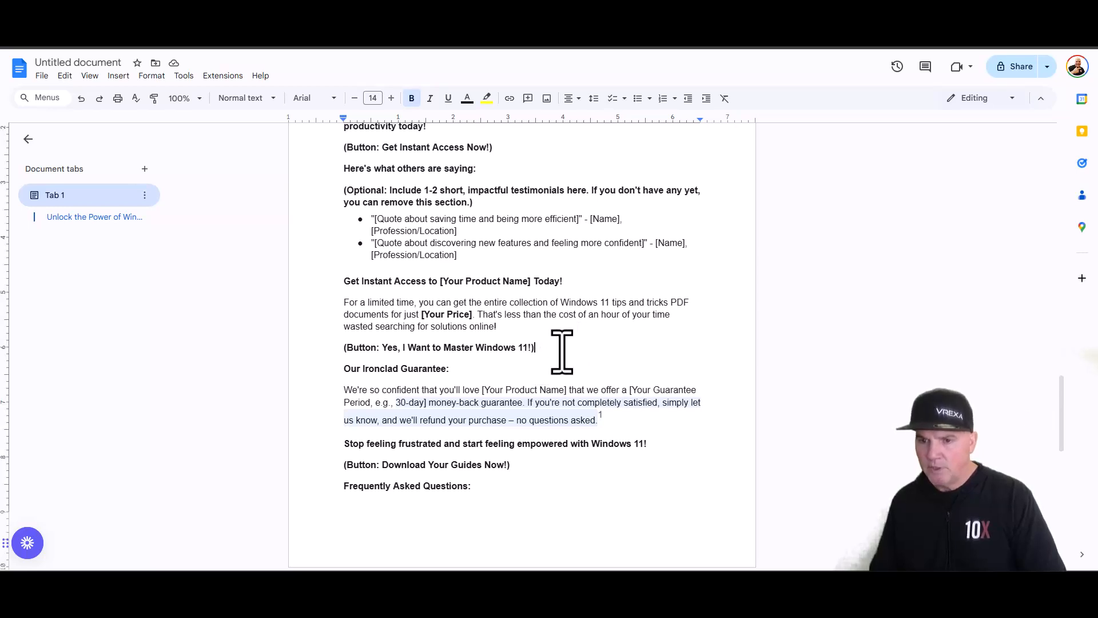
{"action": "key", "text": "Return"}
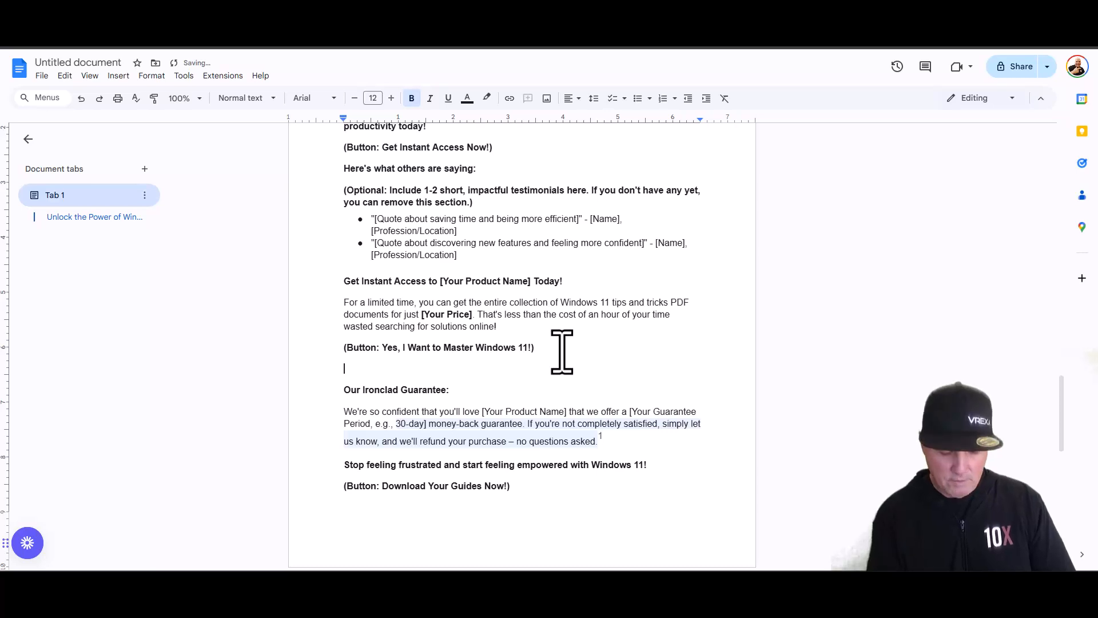
{"action": "key", "text": "ctrl+v"}
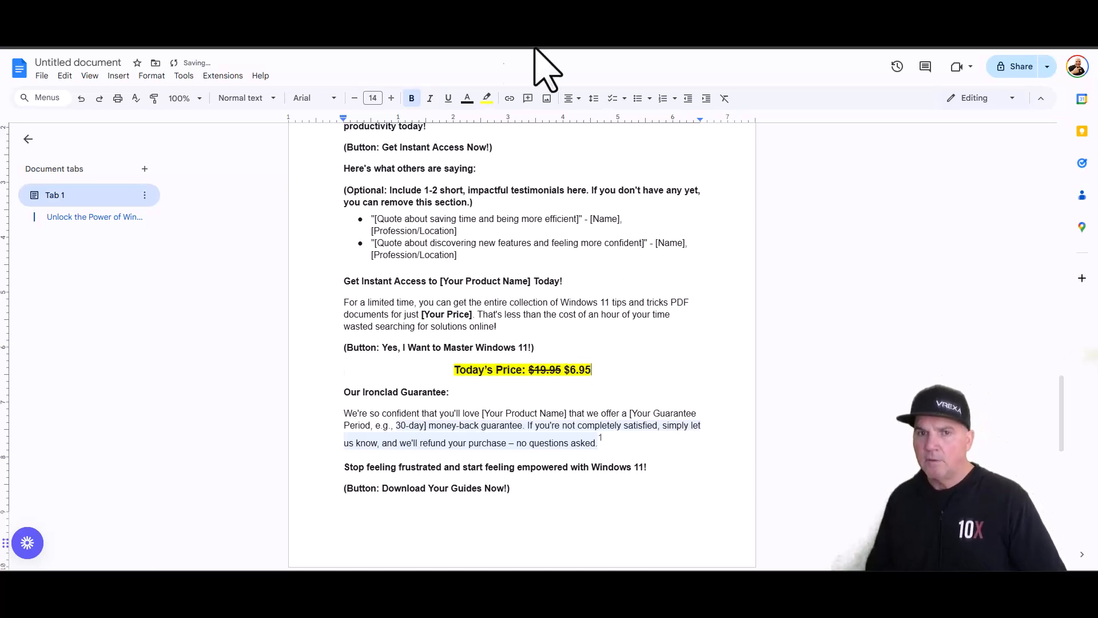
Step: Rename the document as "Unlock the Power of Windows 11: Sales Page"
{"action": "left_click", "coordinate": [123, 63]}
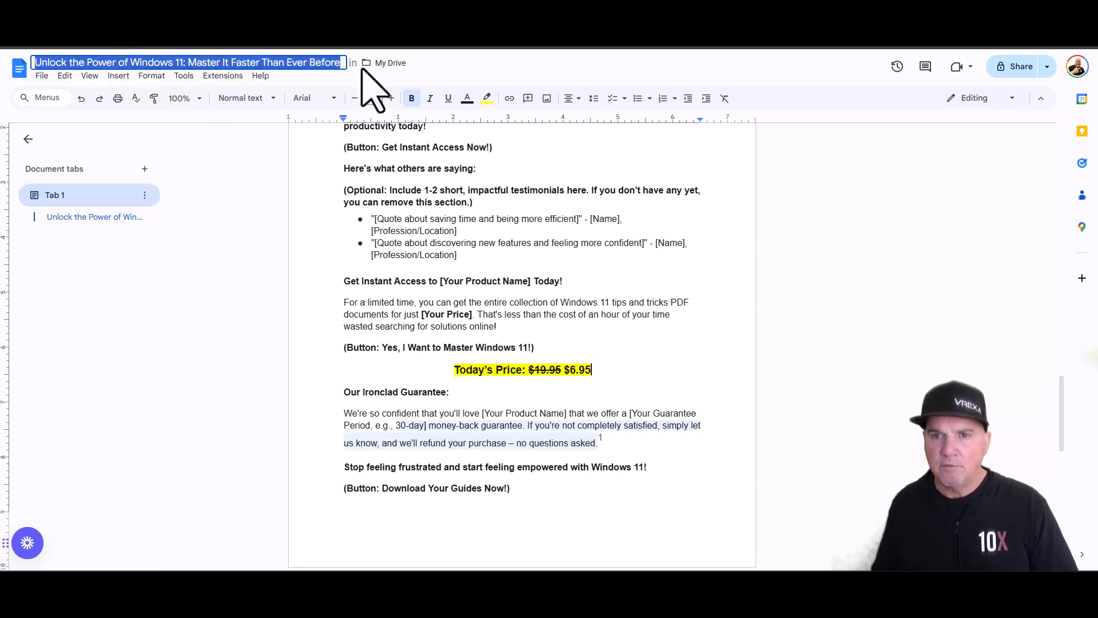
{"action": "left_click_drag", "start_coordinate": [342, 62], "coordinate": [196, 63]}
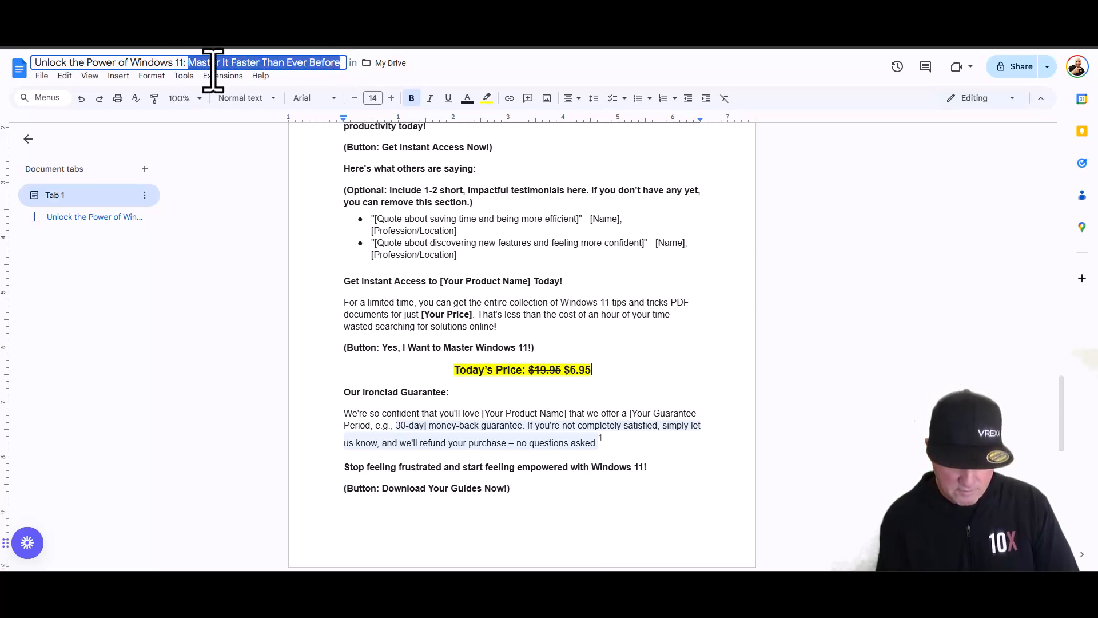
{"action": "type", "text": "Sales Pag"}
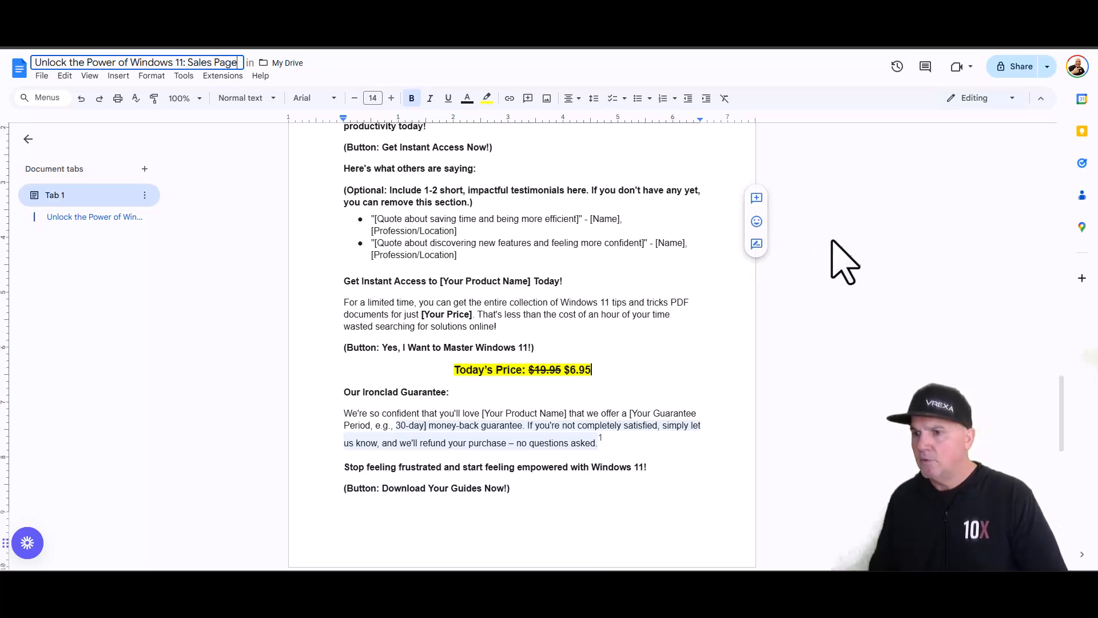
{"action": "key", "text": "Return"}
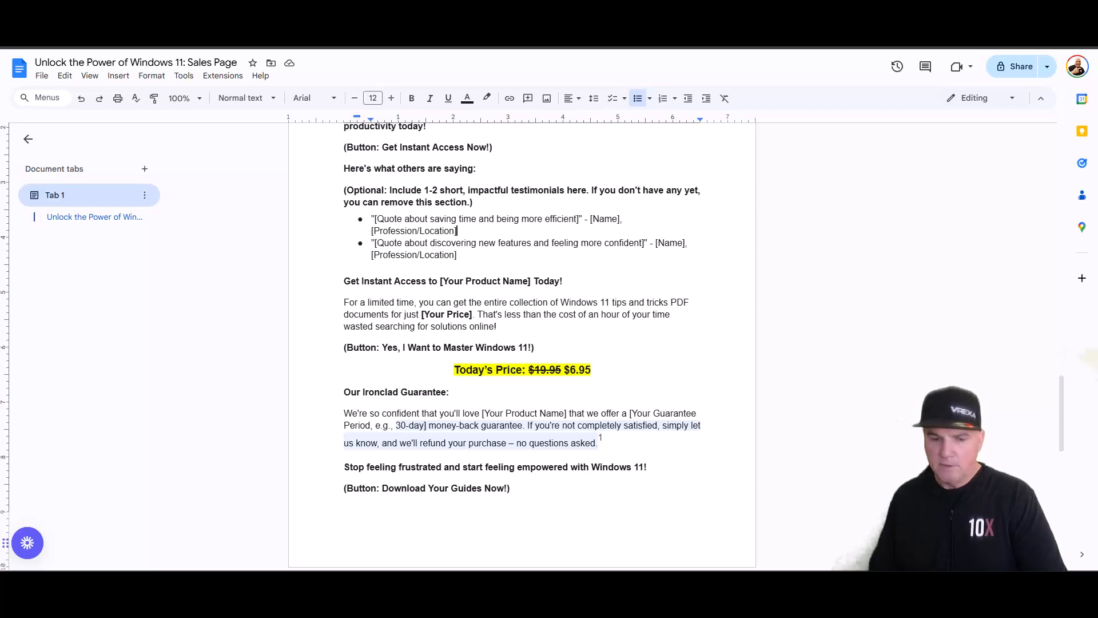
Step: Switch to PayPal, open the Pay Links and Buttons builder and dismiss its introduction
{"action": "key", "text": "ctrl+Tab"}
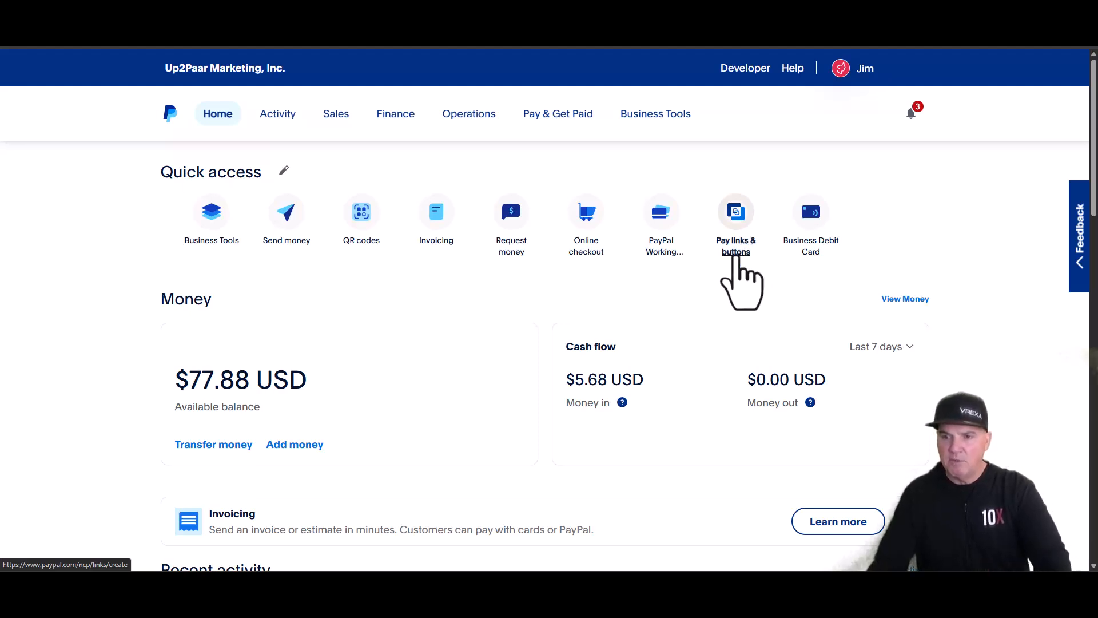
{"action": "left_click", "coordinate": [738, 252]}
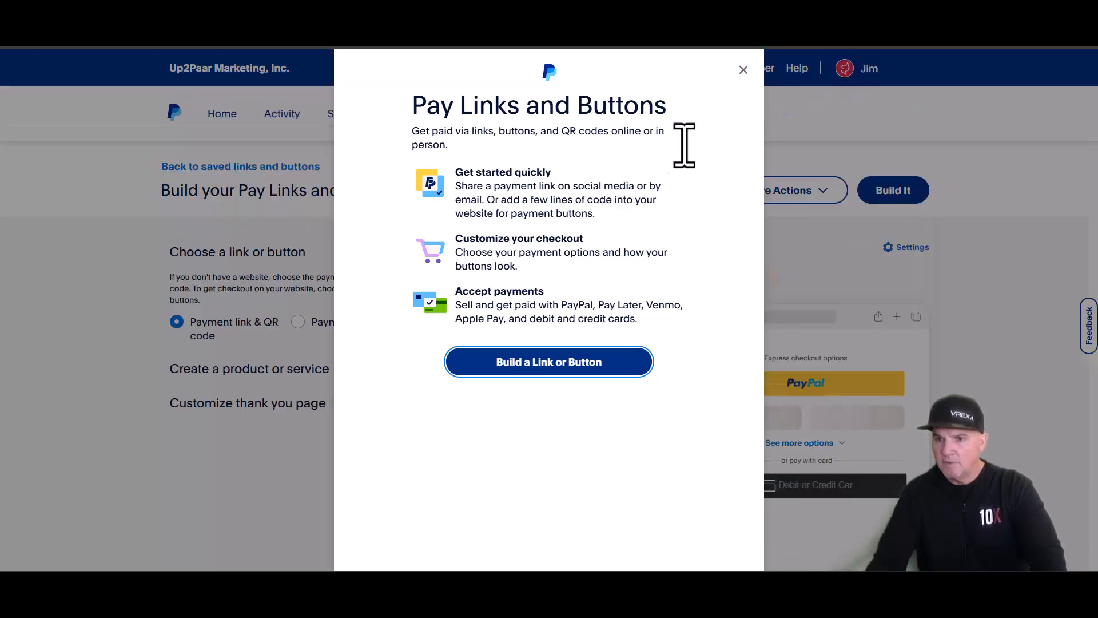
{"action": "left_click", "coordinate": [743, 70]}
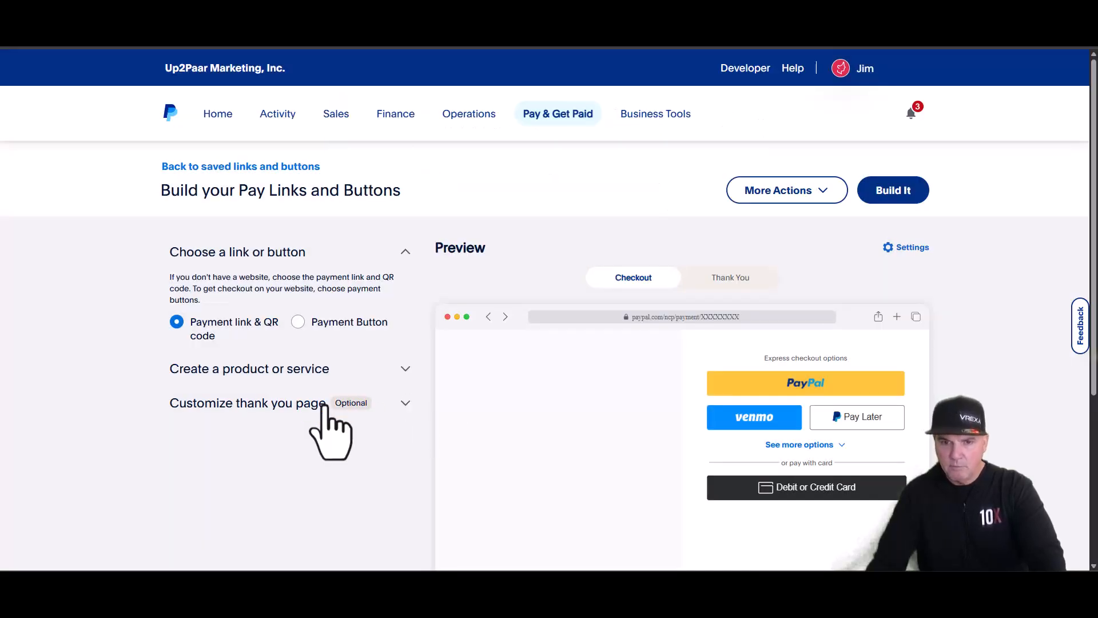
Step: Define a single product named "Windows 11 Shortcuts" priced at $6.95 USD
{"action": "left_click", "coordinate": [307, 371]}
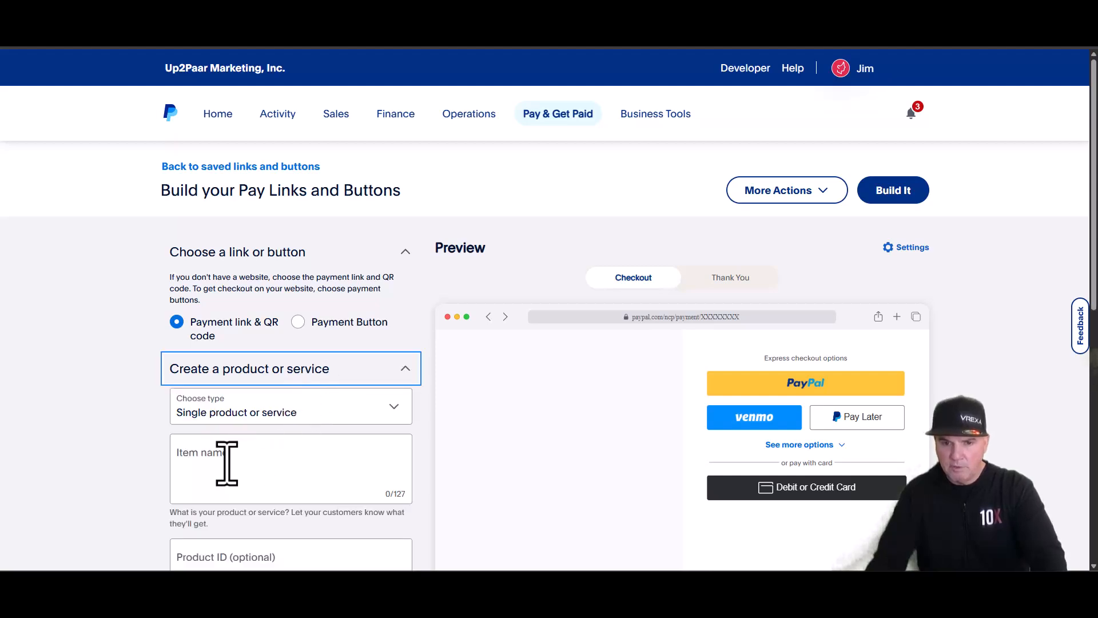
{"action": "left_click", "coordinate": [227, 464]}
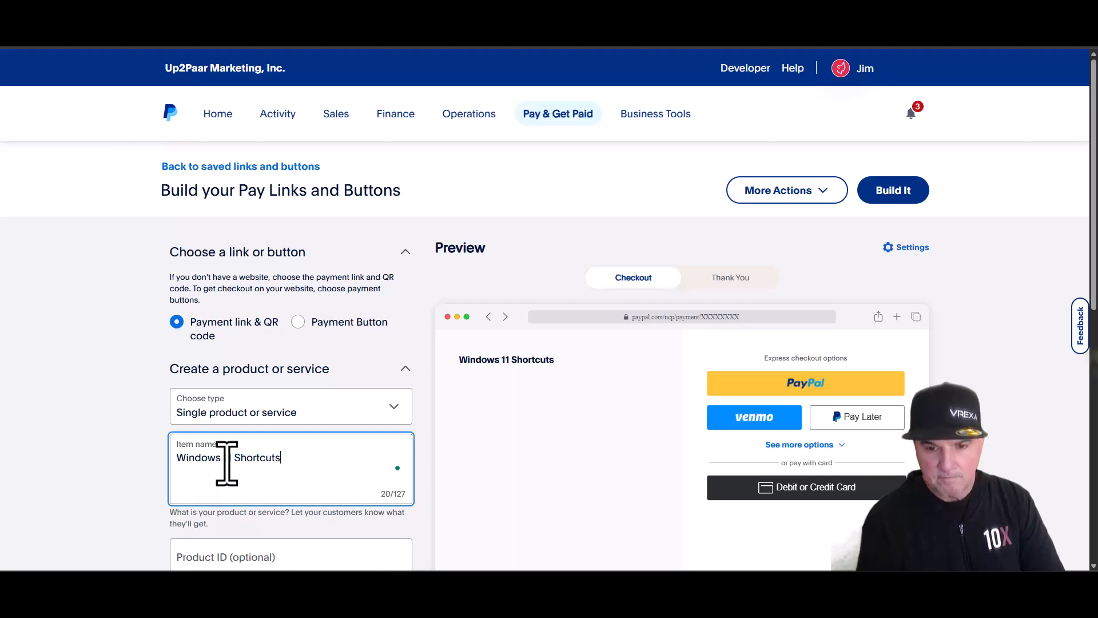
{"action": "scroll", "coordinate": [319, 427], "scroll_direction": "down", "scroll_amount": 5}
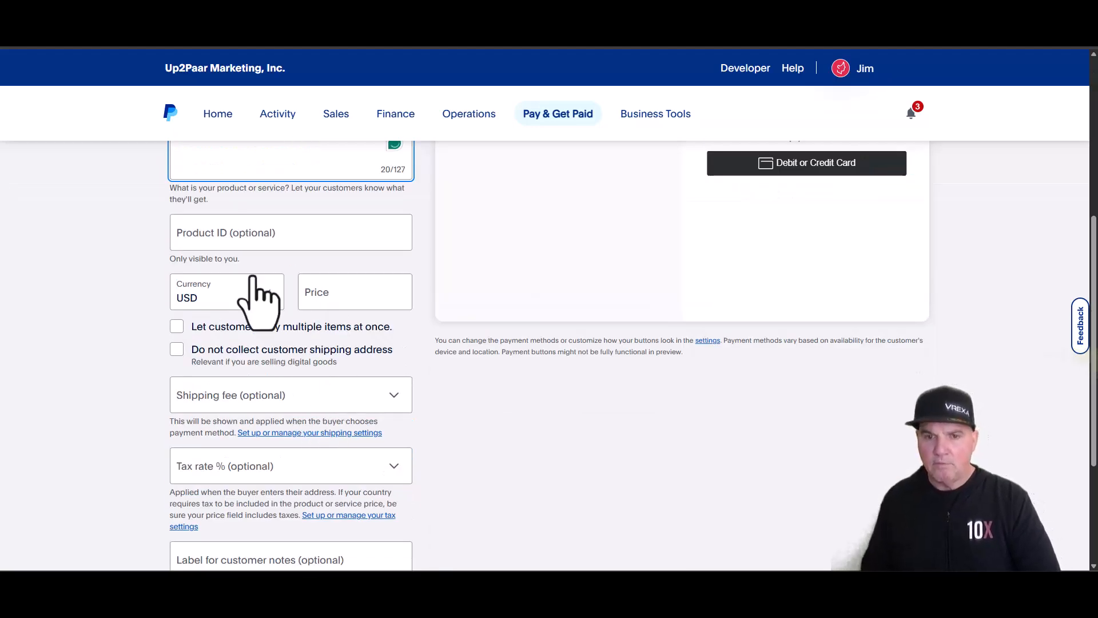
{"action": "left_click", "coordinate": [348, 297]}
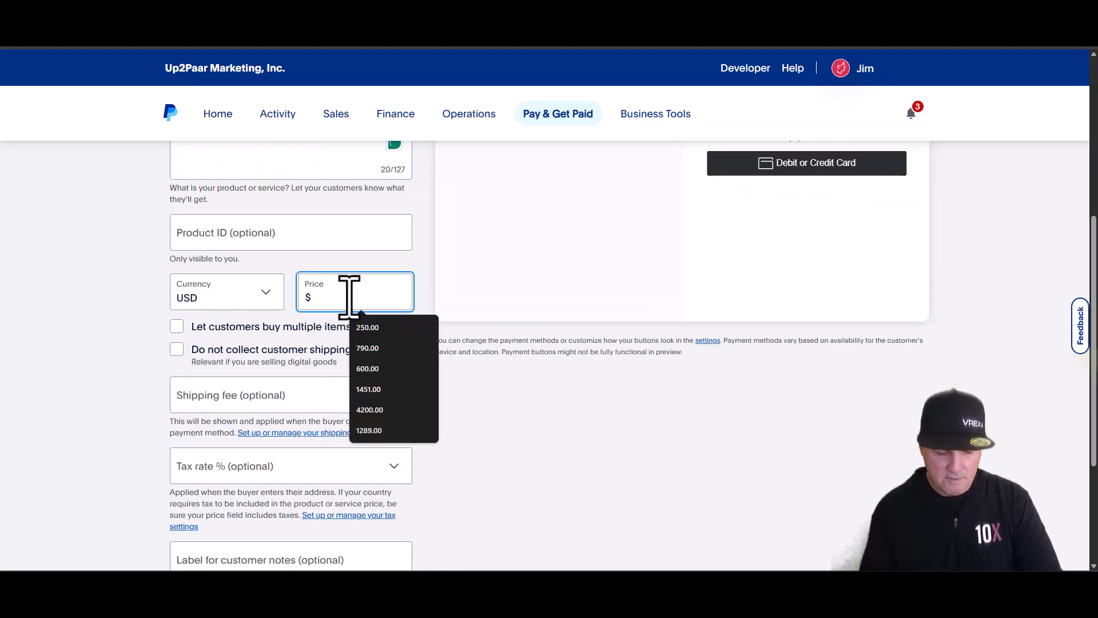
{"action": "type", "text": "6.95"}
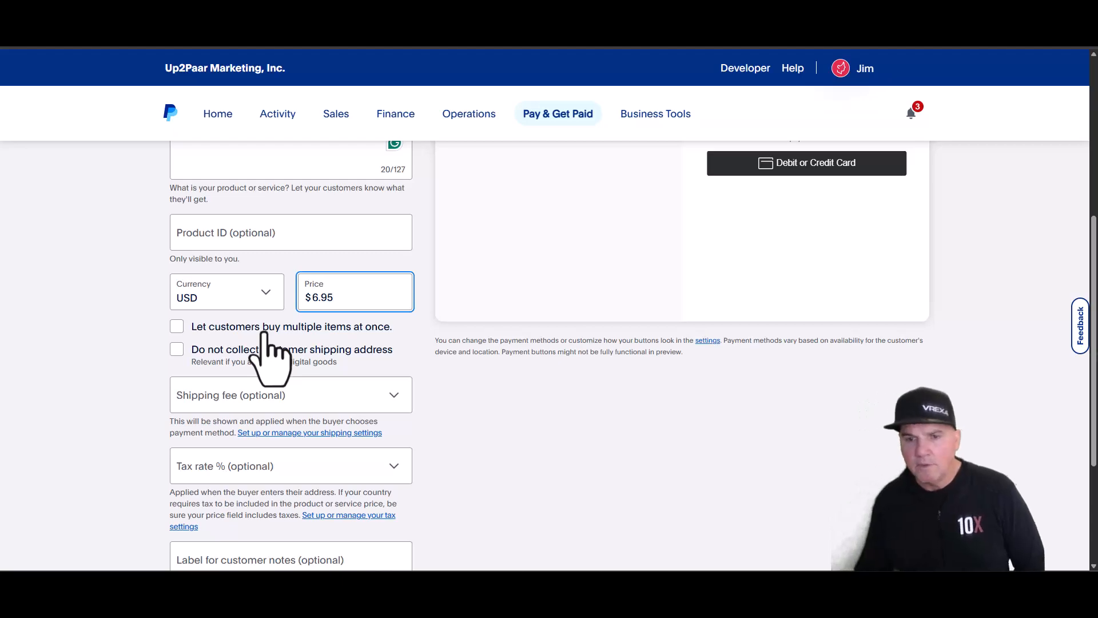
Step: Set the auto-return of the thank you page to Custom URL
{"action": "scroll", "coordinate": [206, 509], "scroll_direction": "down", "scroll_amount": 3}
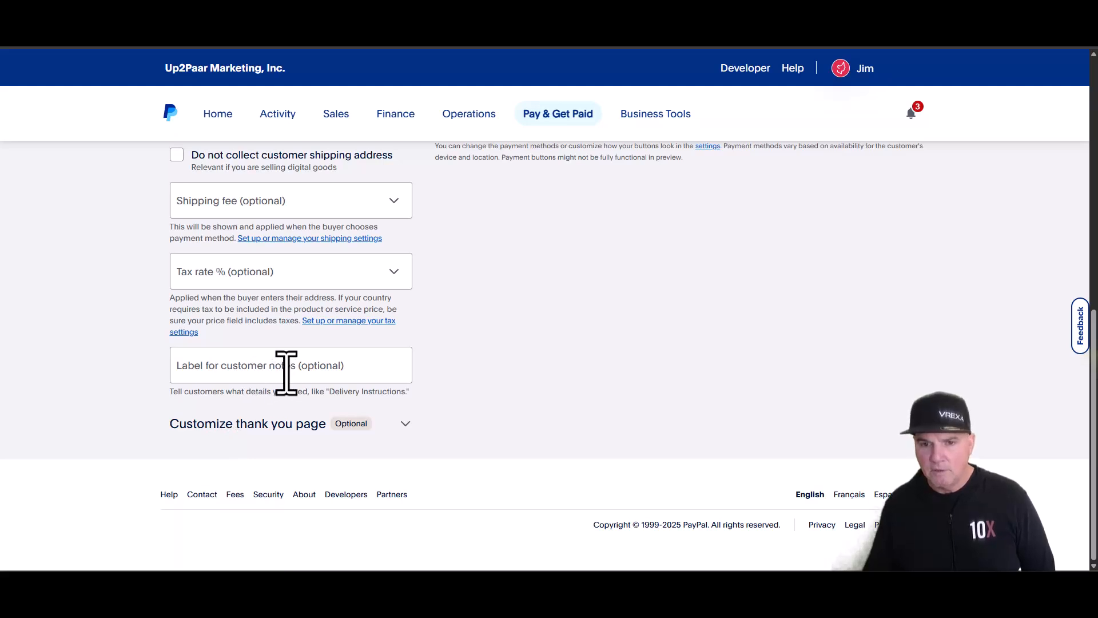
{"action": "left_click", "coordinate": [404, 428]}
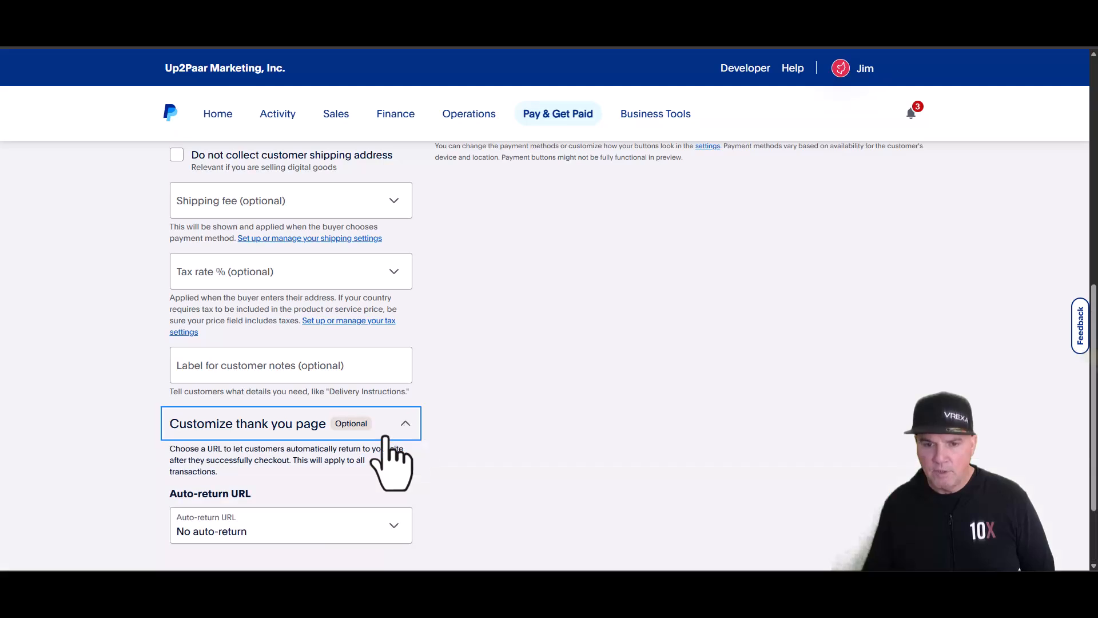
{"action": "left_click", "coordinate": [294, 535]}
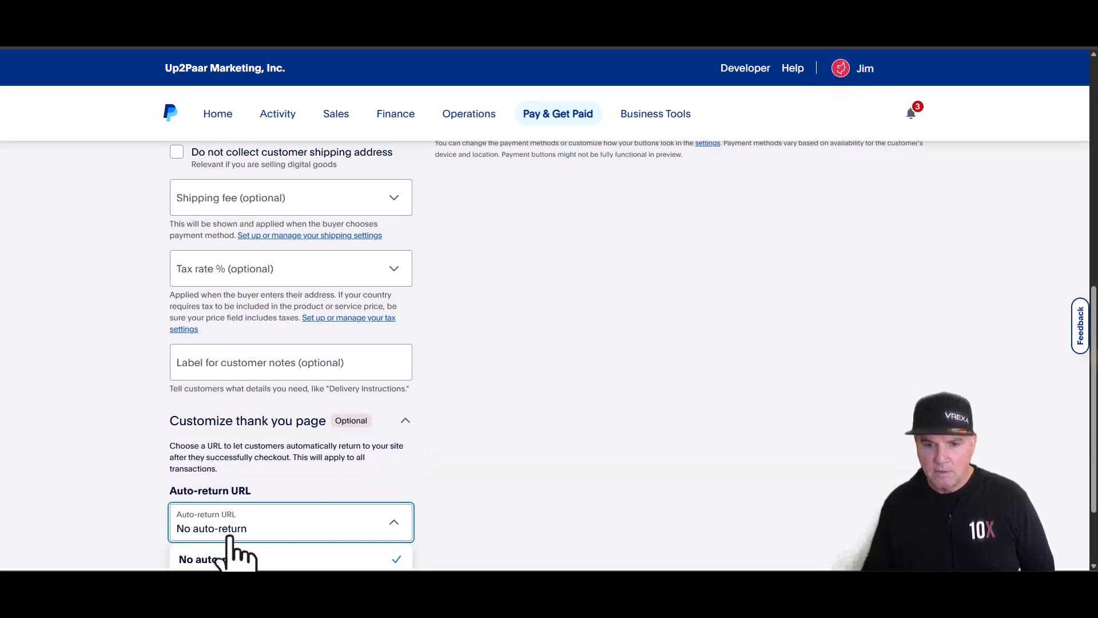
{"action": "scroll", "coordinate": [298, 492], "scroll_direction": "down", "scroll_amount": 2}
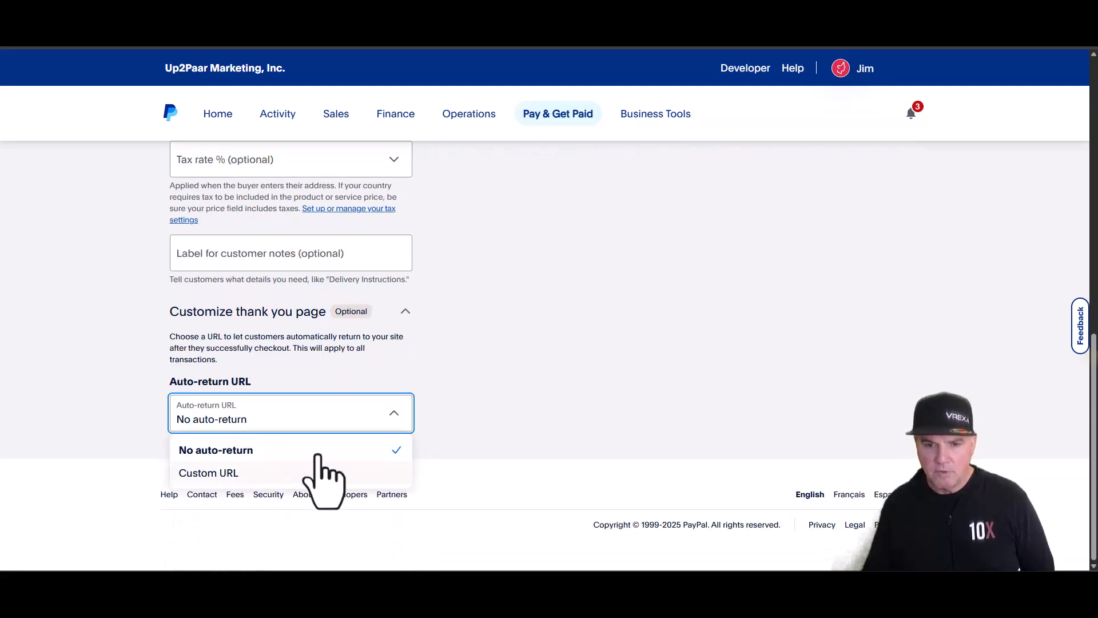
{"action": "left_click", "coordinate": [219, 478]}
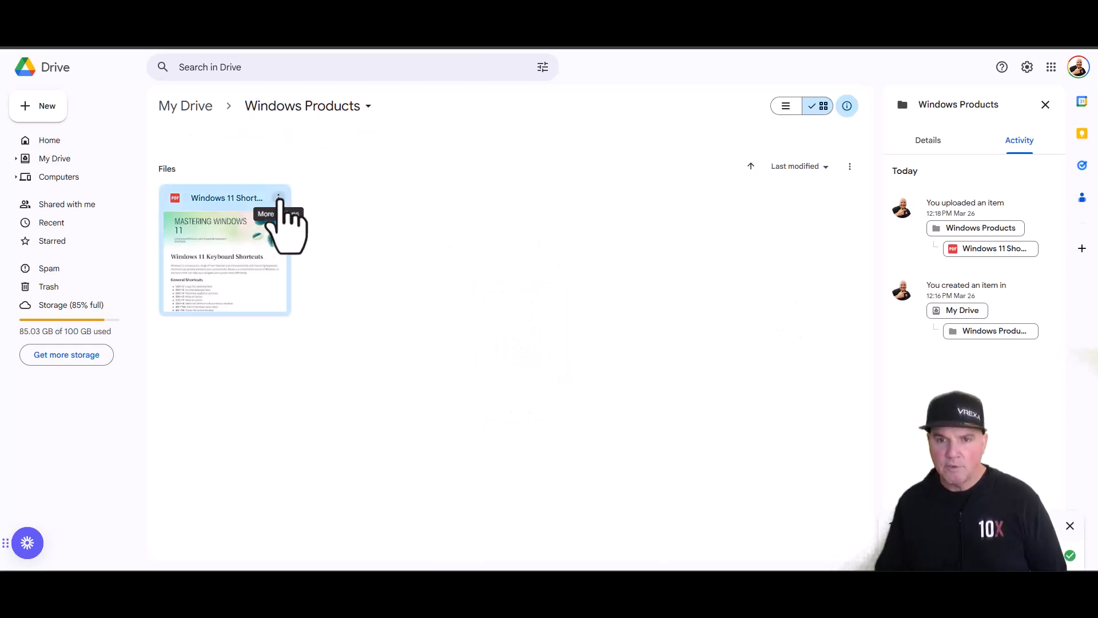
Step: Copy the link to "Windows 11 Shortcuts .pdf" in the Windows Products folder
{"action": "left_click", "coordinate": [279, 198]}
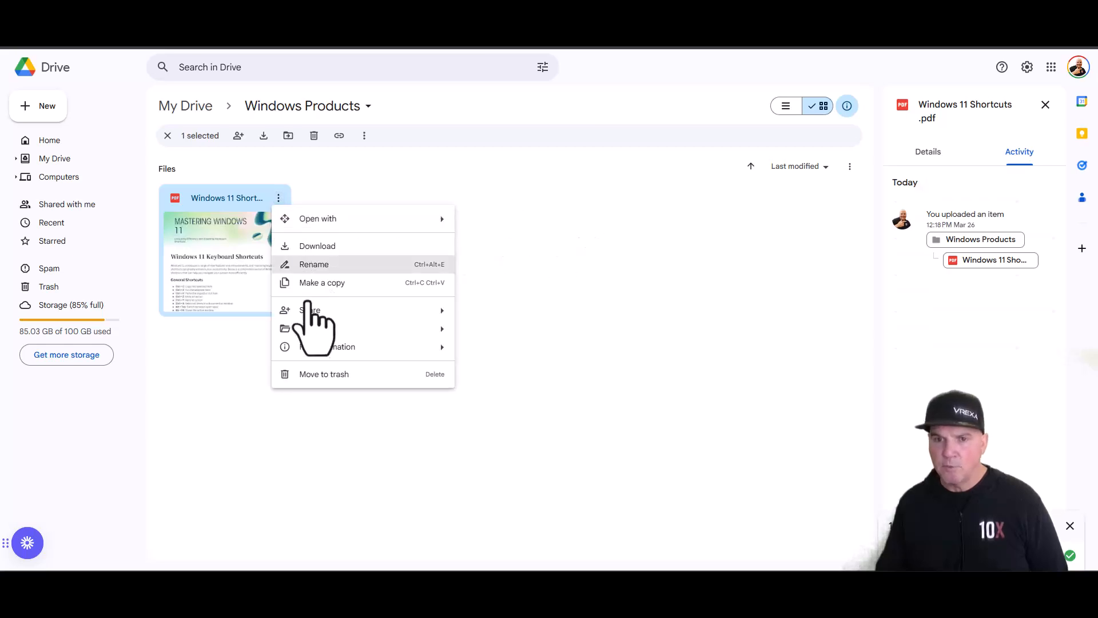
{"action": "mouse_move", "coordinate": [316, 312]}
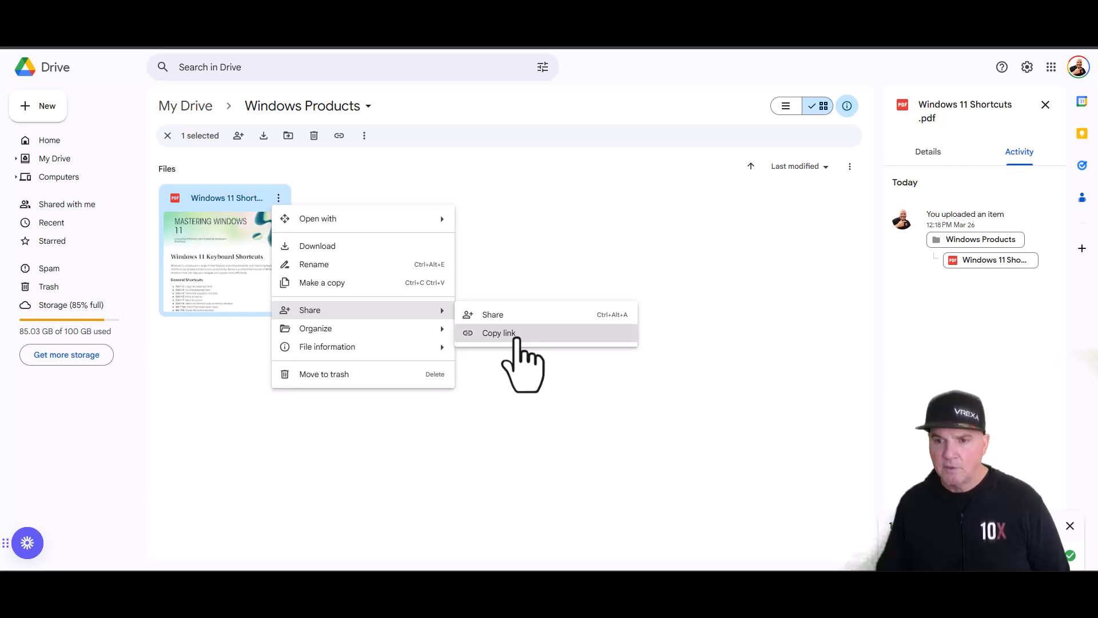
{"action": "left_click", "coordinate": [518, 338]}
Step: Set general access of "Windows 11 Shortcuts .pdf" to "Anyone with the link" and copy its sharing link
{"action": "left_click", "coordinate": [278, 198]}
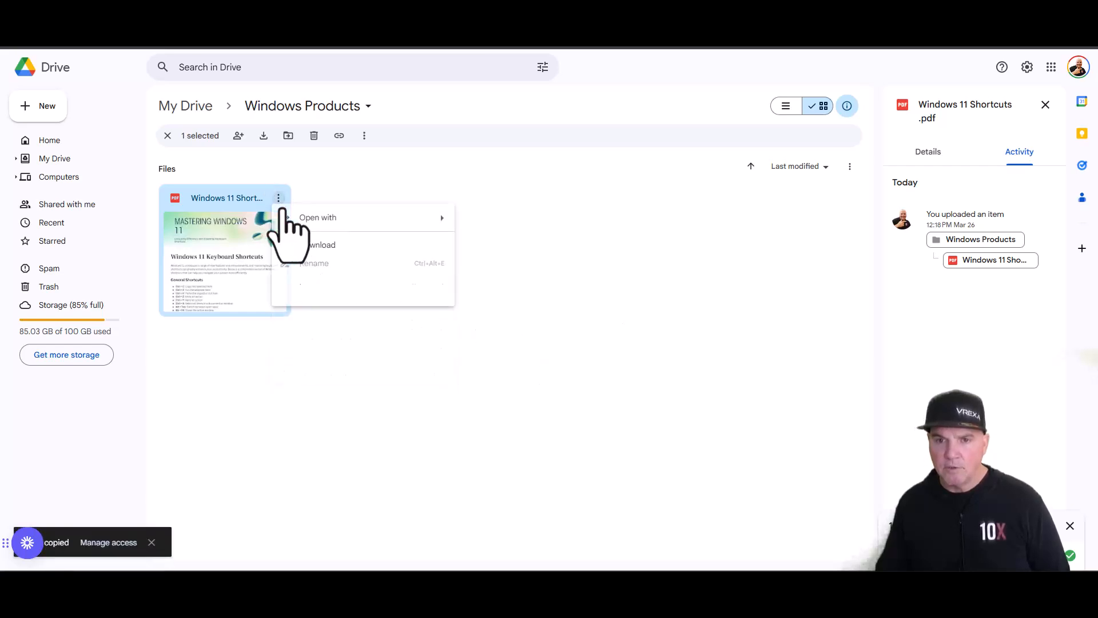
{"action": "mouse_move", "coordinate": [341, 312]}
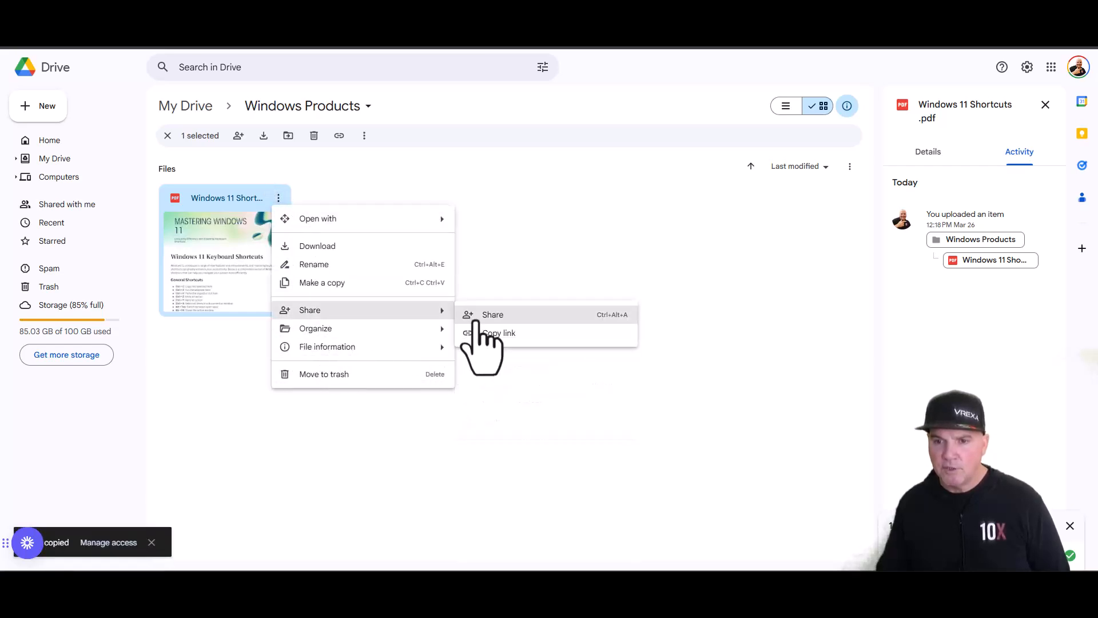
{"action": "left_click", "coordinate": [488, 316]}
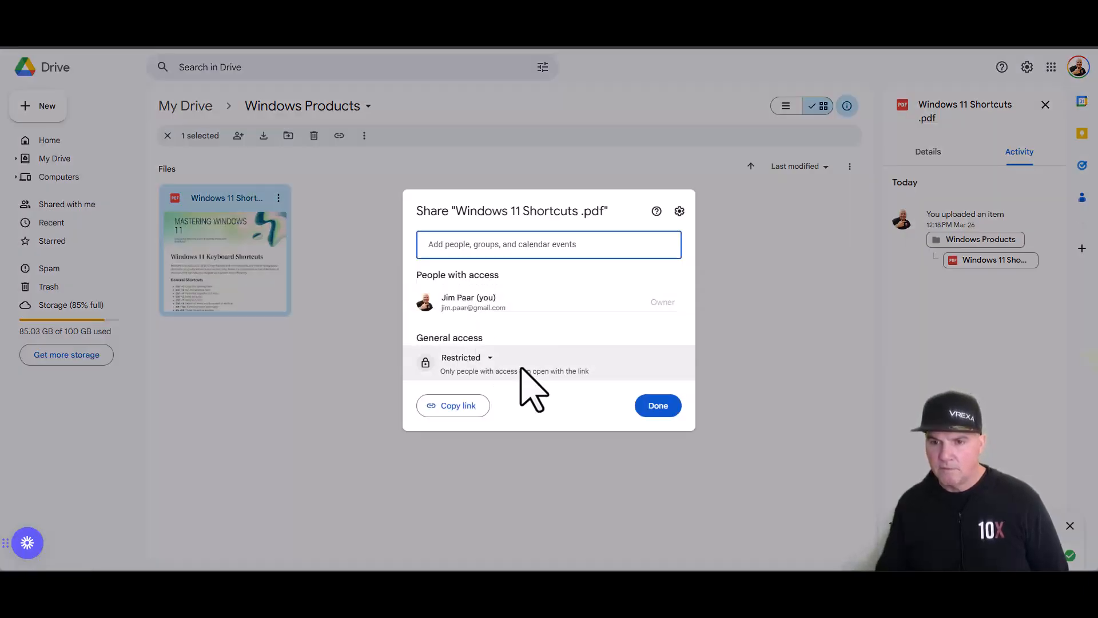
{"action": "left_click", "coordinate": [461, 357]}
{"action": "left_click", "coordinate": [503, 413]}
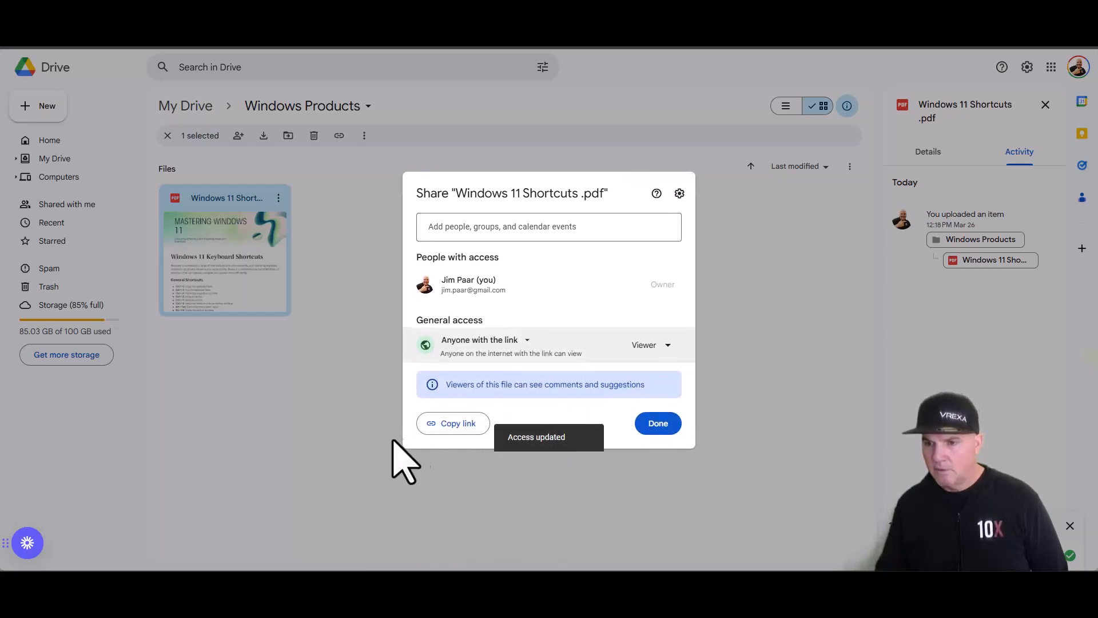
{"action": "left_click", "coordinate": [465, 426]}
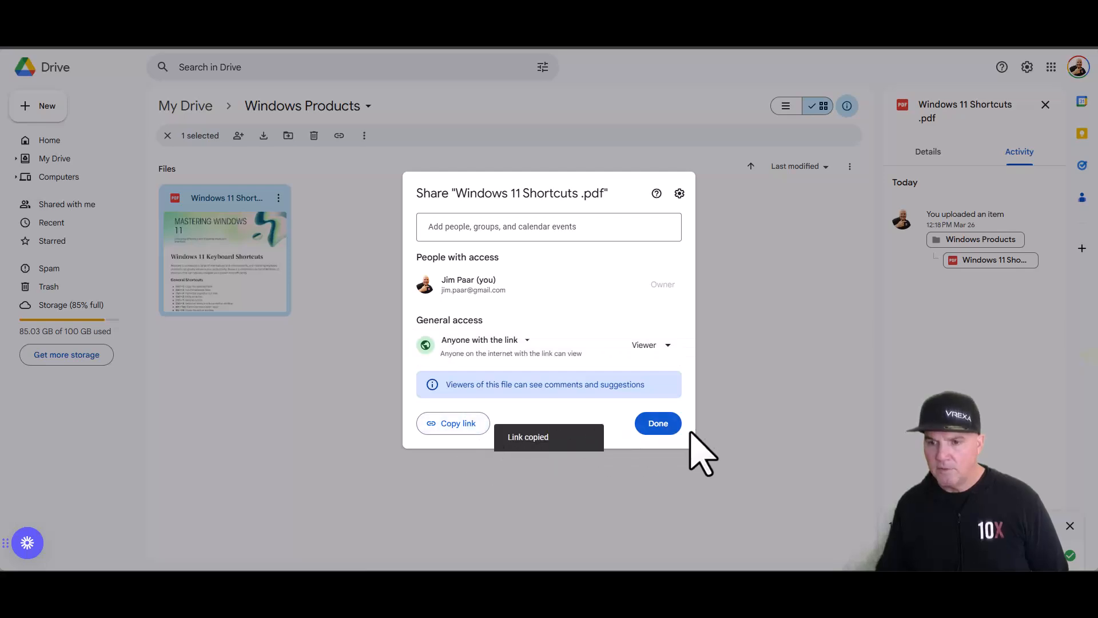
{"action": "left_click", "coordinate": [658, 428]}
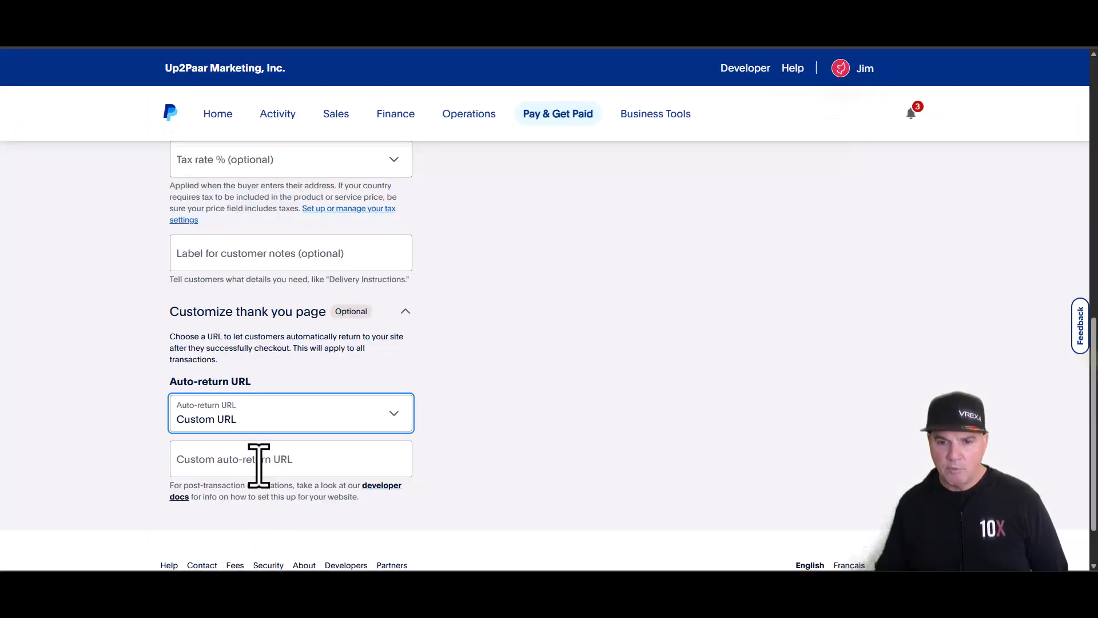
Step: Back in PayPal, paste the PDF's sharing link as the custom auto-return URL
{"action": "left_click", "coordinate": [261, 461]}
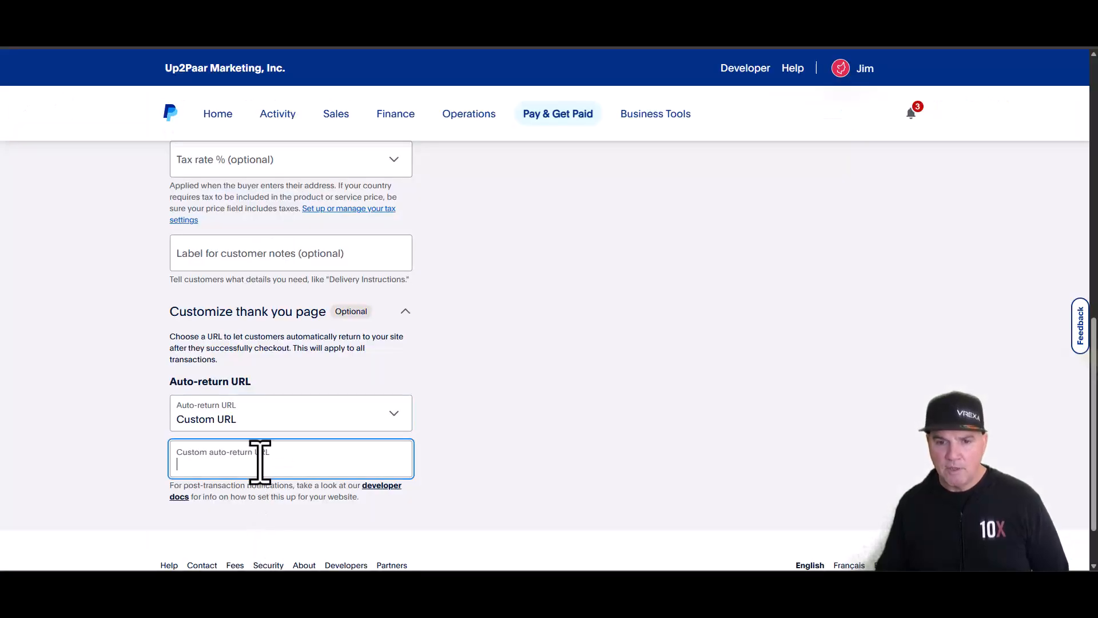
{"action": "key", "text": "ctrl+v"}
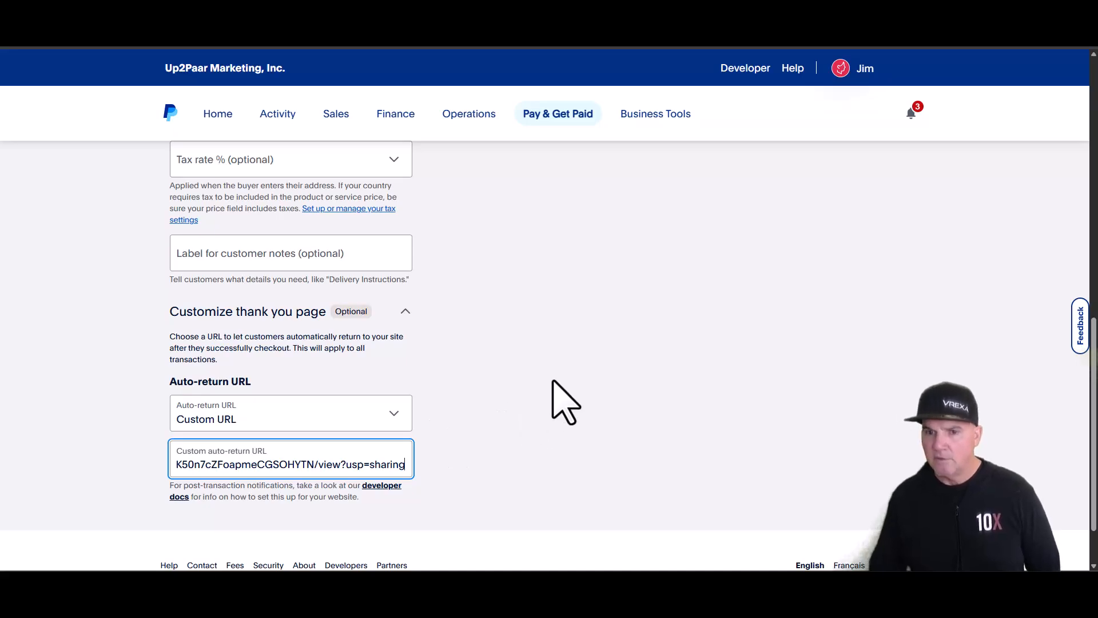
Step: Build the payment link for Windows 11 Shortcuts and copy the resulting product link
{"action": "scroll", "coordinate": [608, 393], "scroll_direction": "down", "scroll_amount": 2}
{"action": "scroll", "coordinate": [612, 390], "scroll_direction": "up", "scroll_amount": 5}
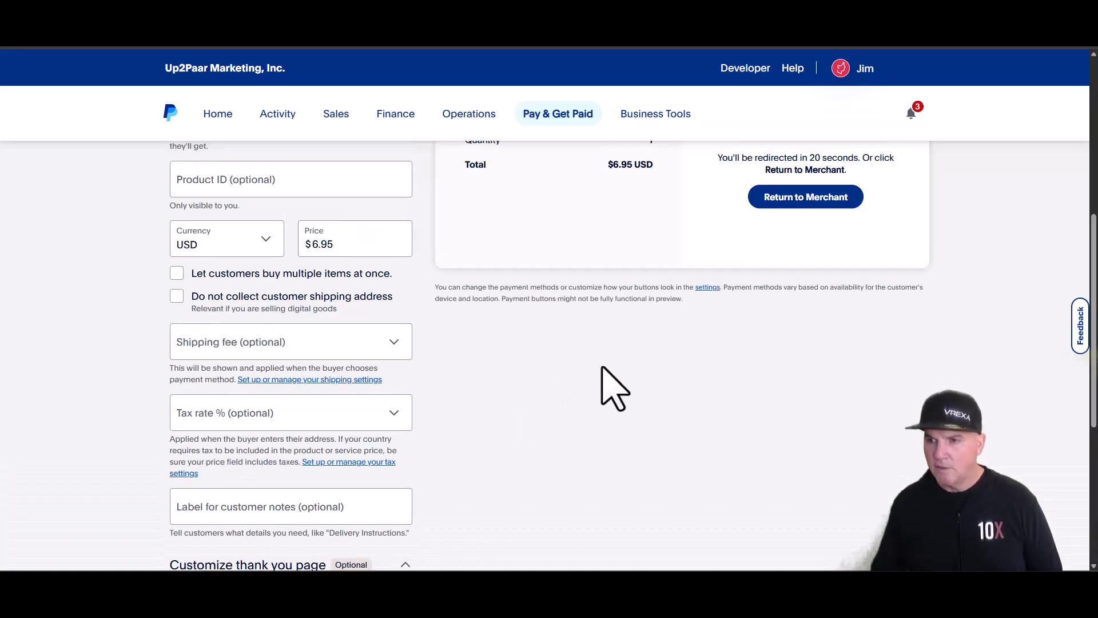
{"action": "scroll", "coordinate": [613, 389], "scroll_direction": "up", "scroll_amount": 5}
{"action": "scroll", "coordinate": [615, 386], "scroll_direction": "up", "scroll_amount": 1}
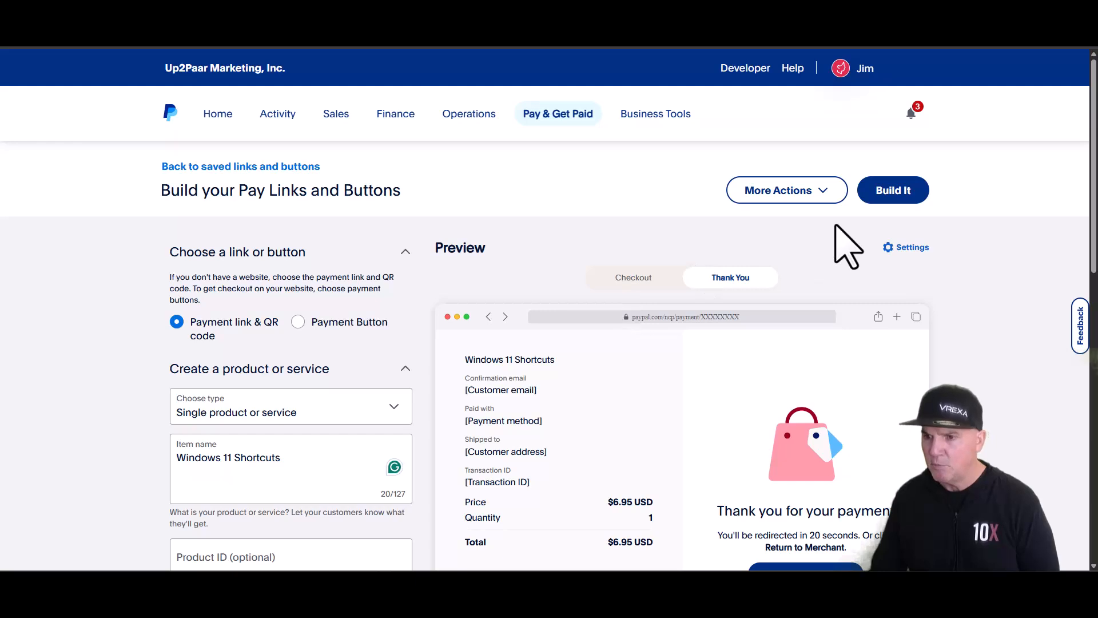
{"action": "left_click", "coordinate": [892, 193]}
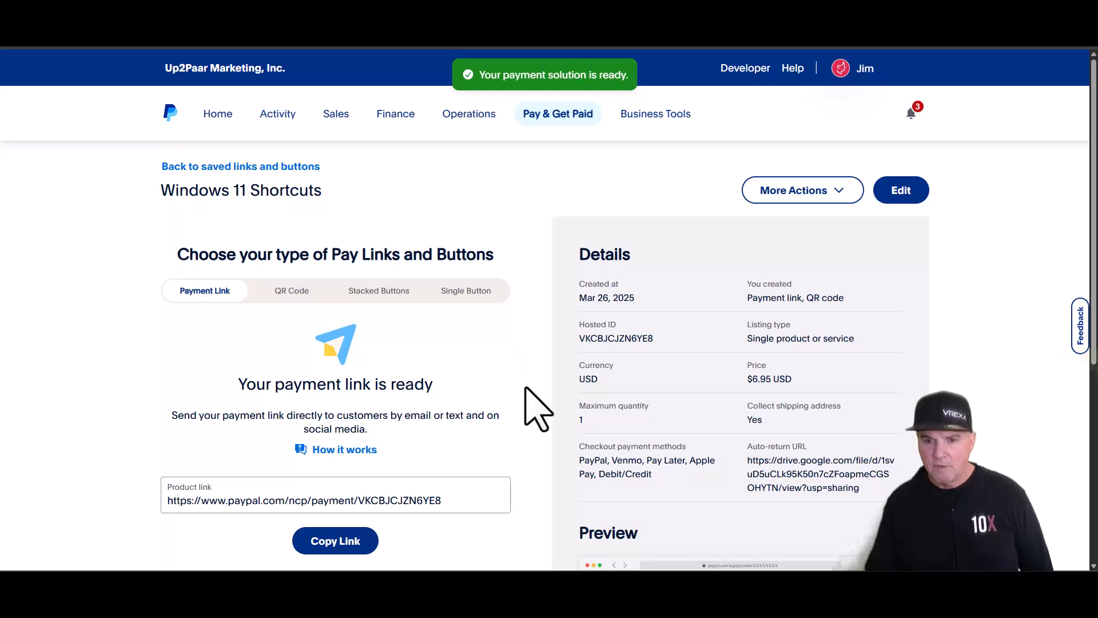
{"action": "left_click", "coordinate": [334, 546]}
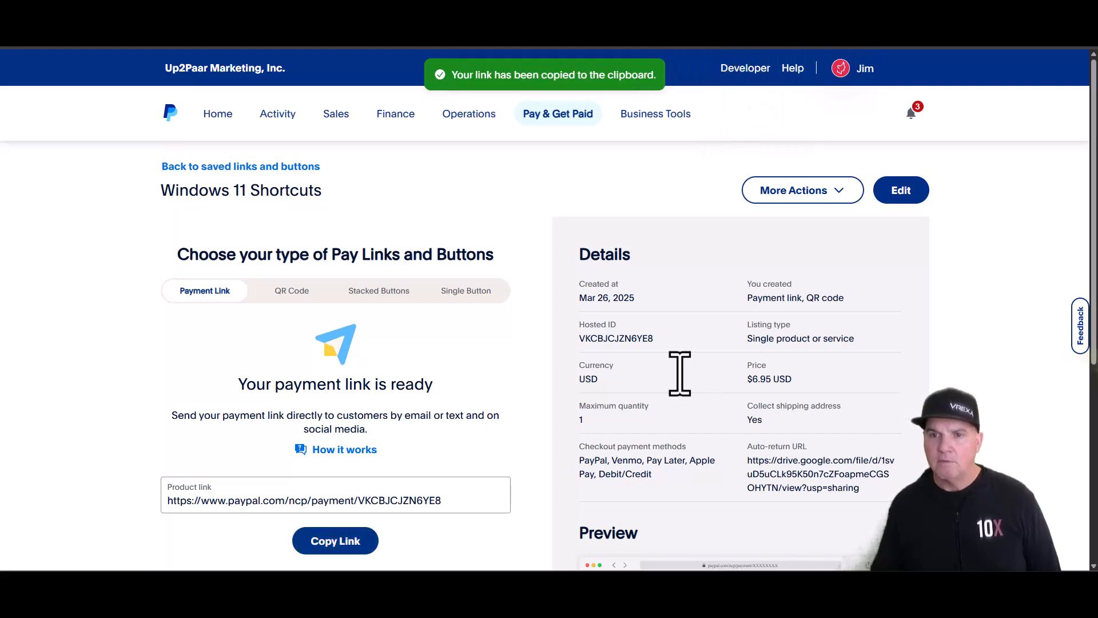
Step: Switch to the Google Docs sales page and add the line "CLICK HERE TO BUY NOW" below the last "Today's Price" line
{"action": "key", "text": "ctrl+Tab"}
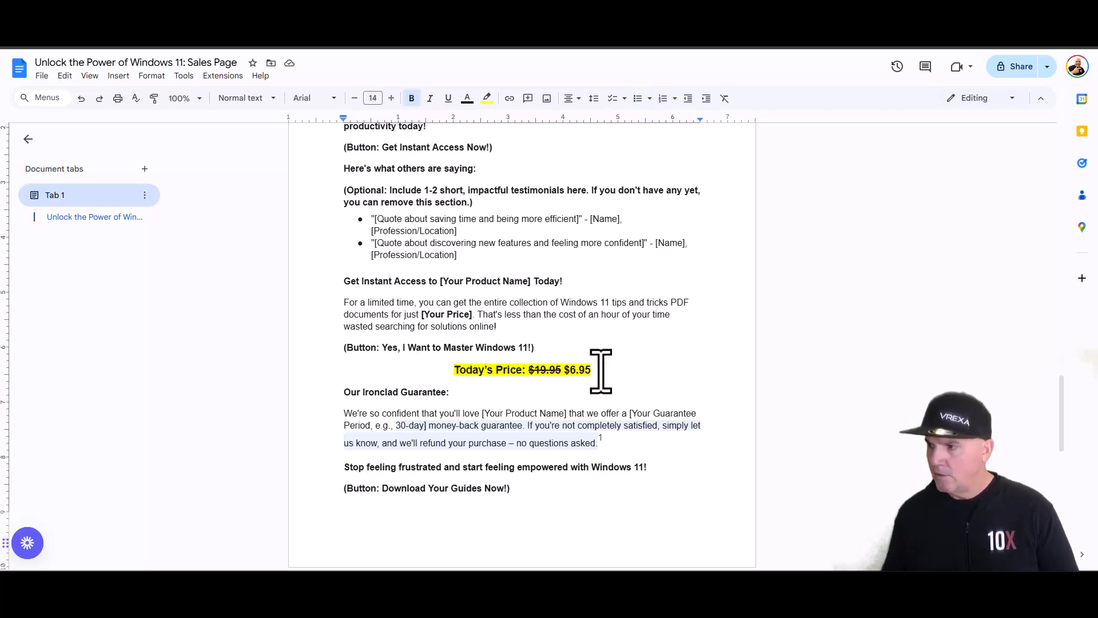
{"action": "key", "text": "Return"}
{"action": "key", "text": "Return"}
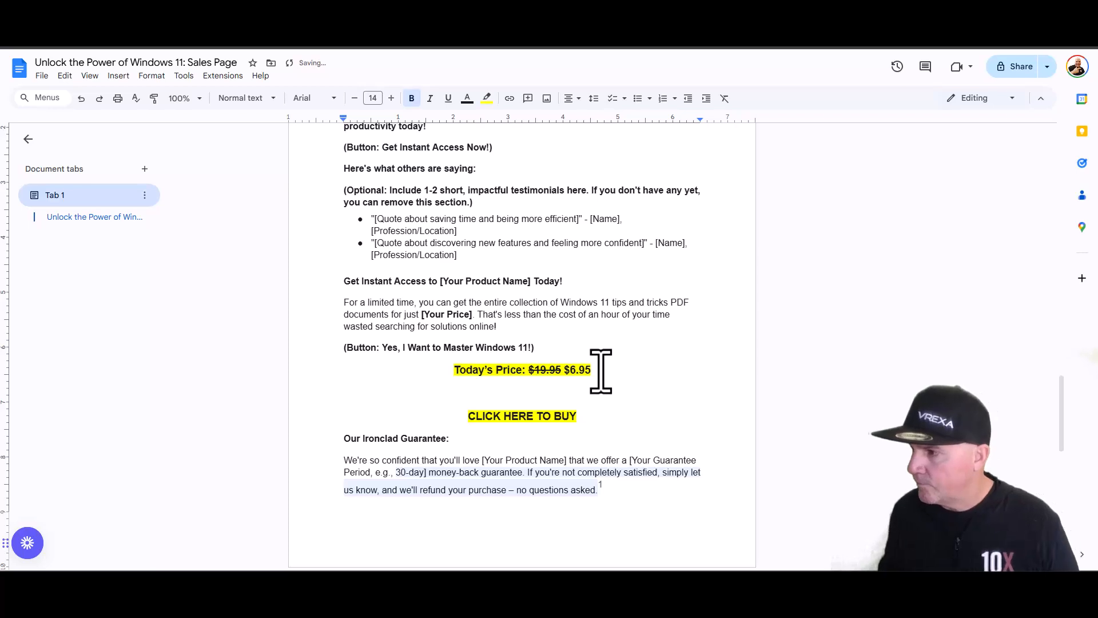
{"action": "type", "text": "NOW"}
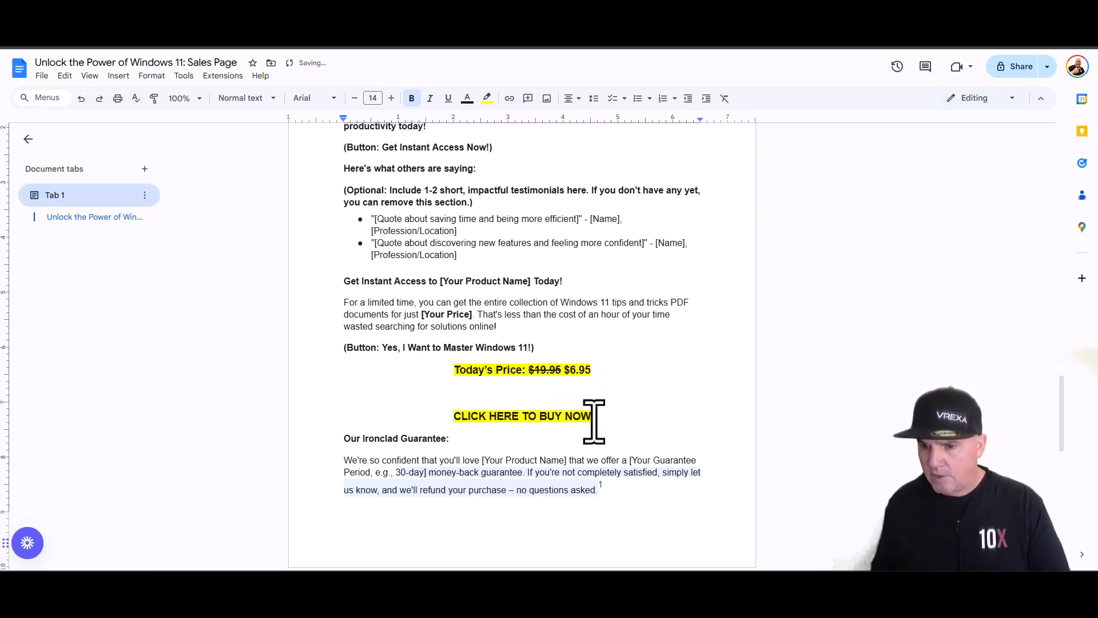
Step: Remove the yellow highlight from the "CLICK HERE TO BUY NOW" line
{"action": "left_click_drag", "start_coordinate": [594, 421], "coordinate": [455, 418]}
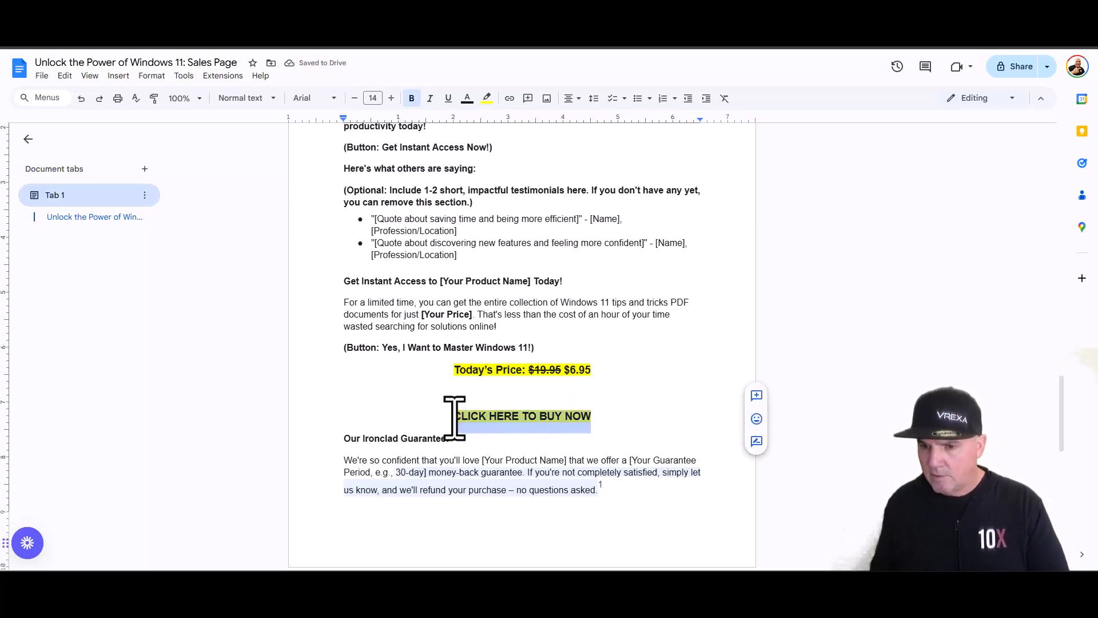
{"action": "left_click", "coordinate": [487, 98]}
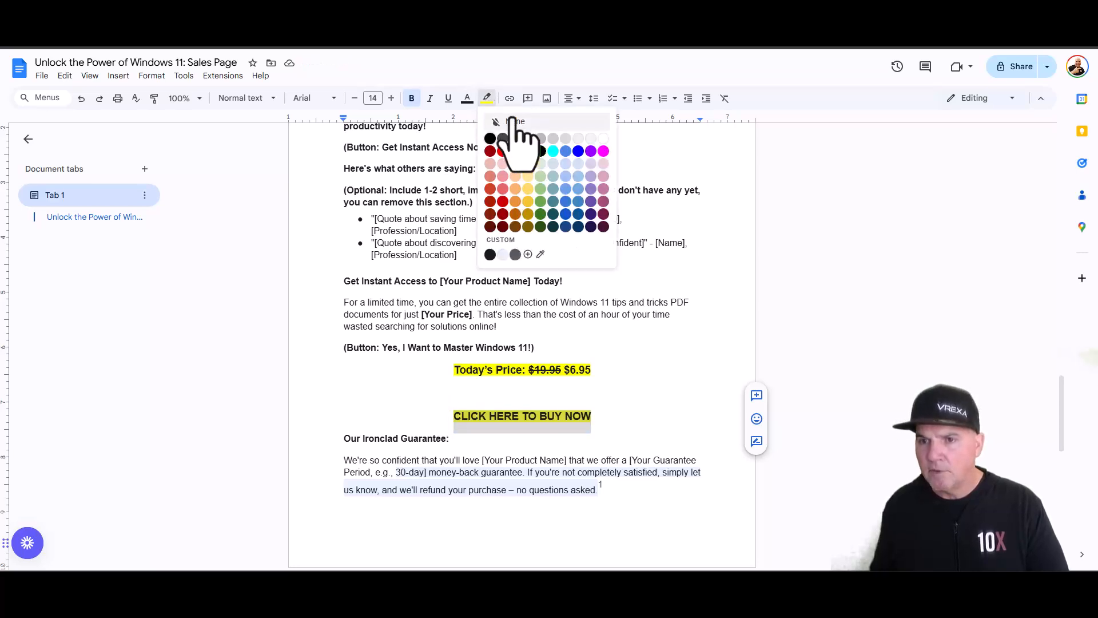
{"action": "left_click", "coordinate": [513, 122]}
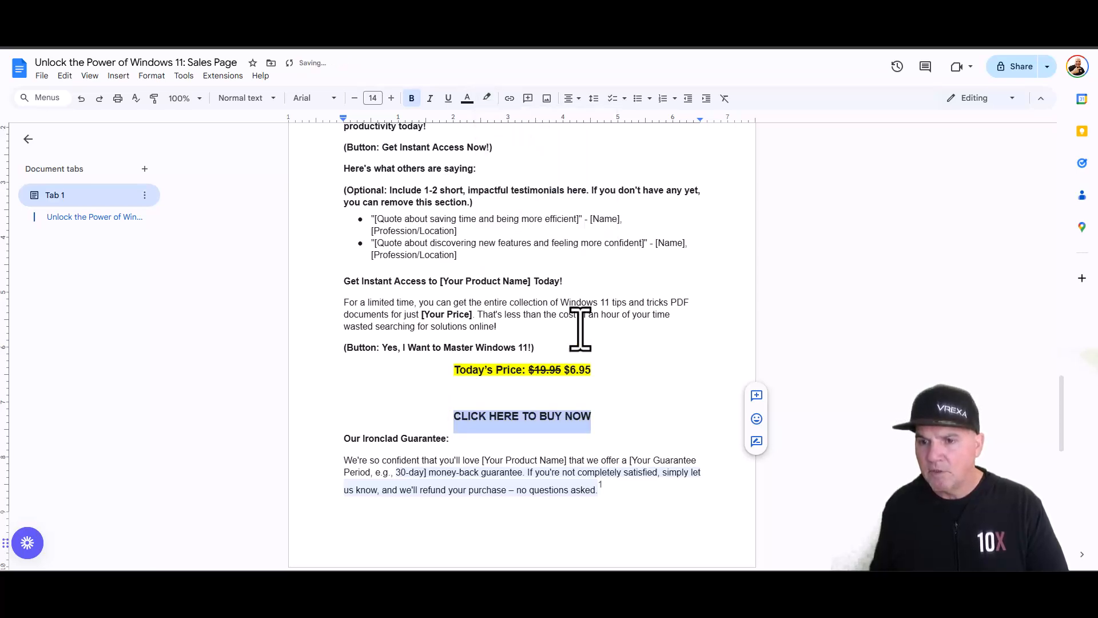
Step: Remove the blank line above "CLICK HERE TO BUY NOW", keeping the text centered directly below the price line
{"action": "left_click", "coordinate": [461, 417]}
{"action": "key", "text": "ctrl+shift+l"}
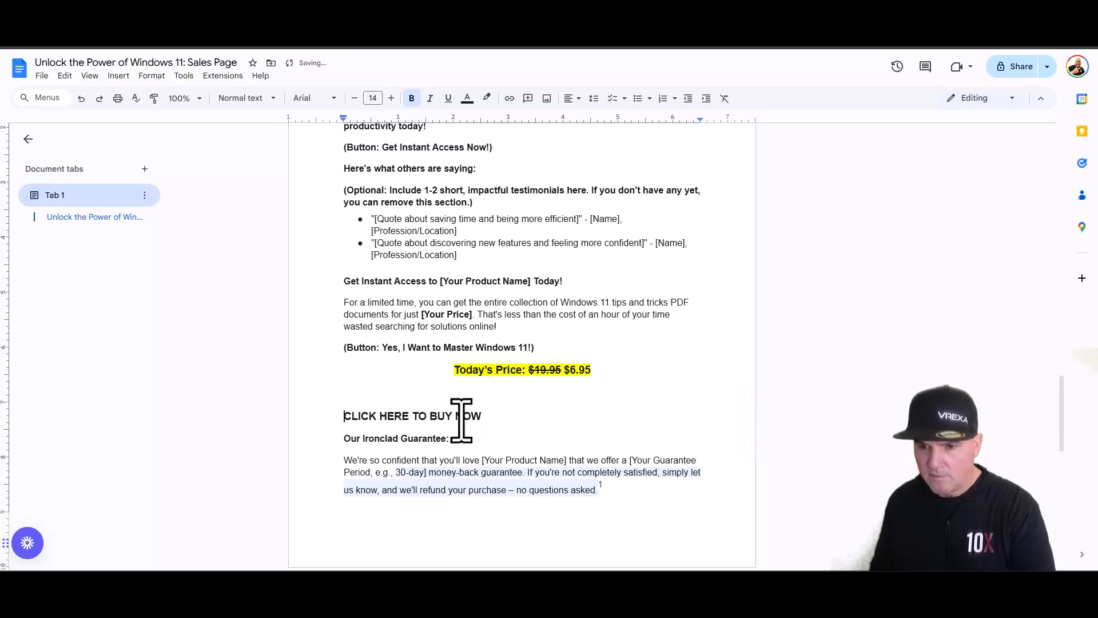
{"action": "key", "text": "BackSpace"}
{"action": "key", "text": "BackSpace"}
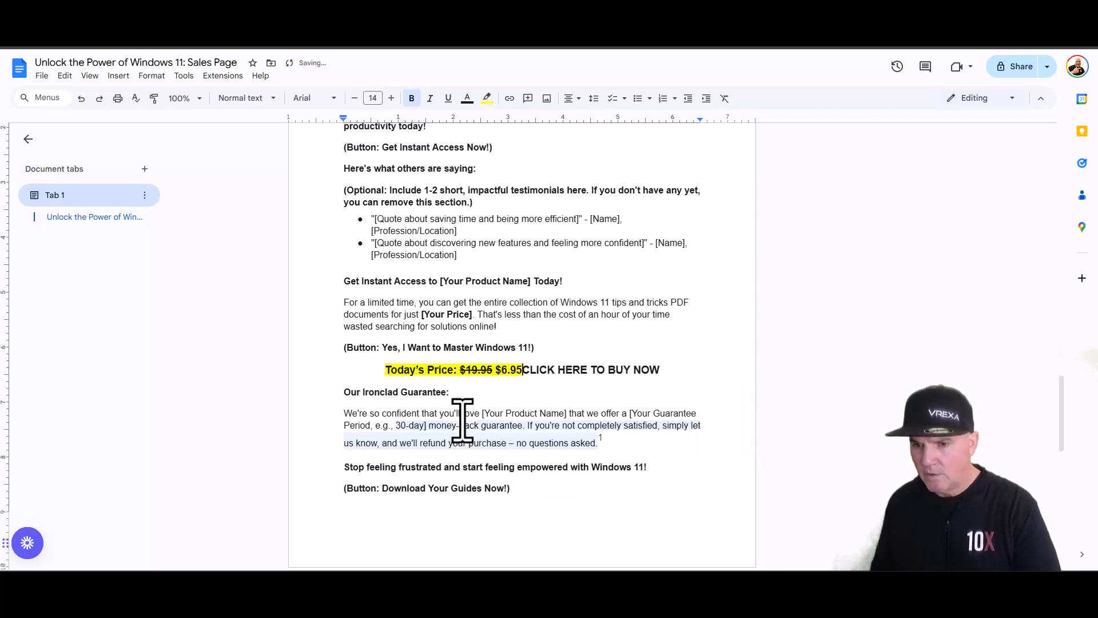
{"action": "key", "text": "Return"}
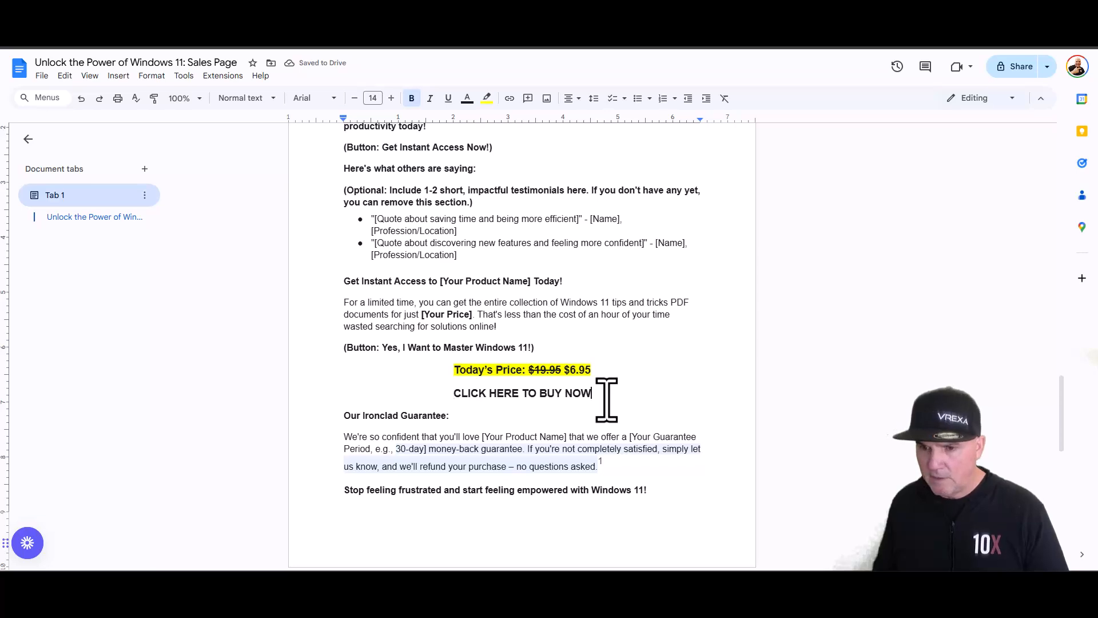
Step: Add the line "(secure 228 bit payment processing)" below "CLICK HERE TO BUY NOW"
{"action": "key", "text": "Return"}
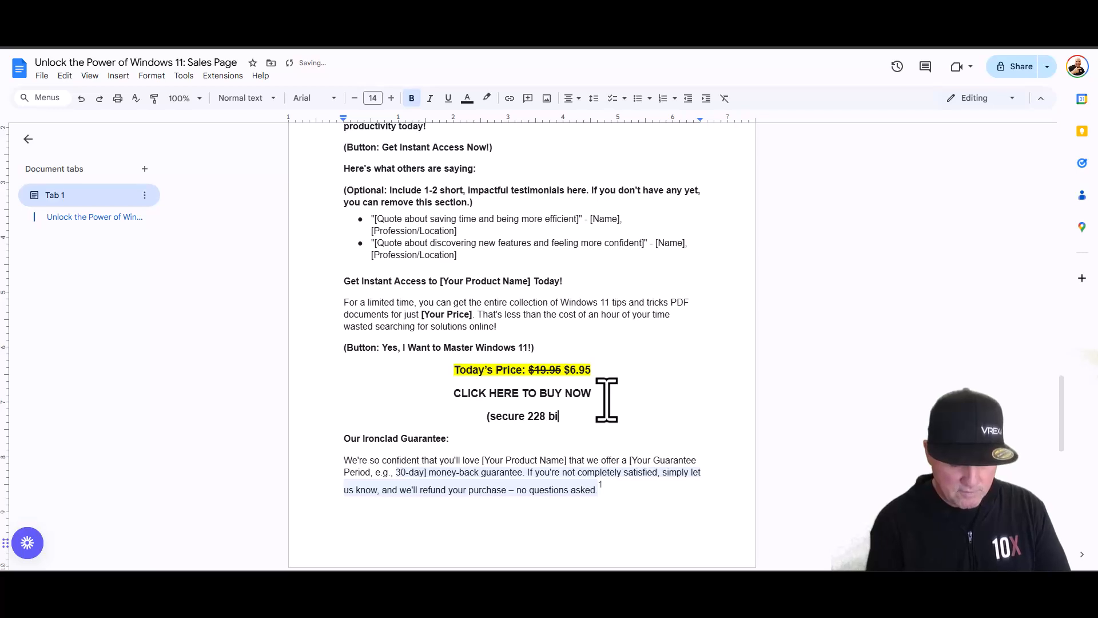
{"action": "type", "text": "ayment processing)"}
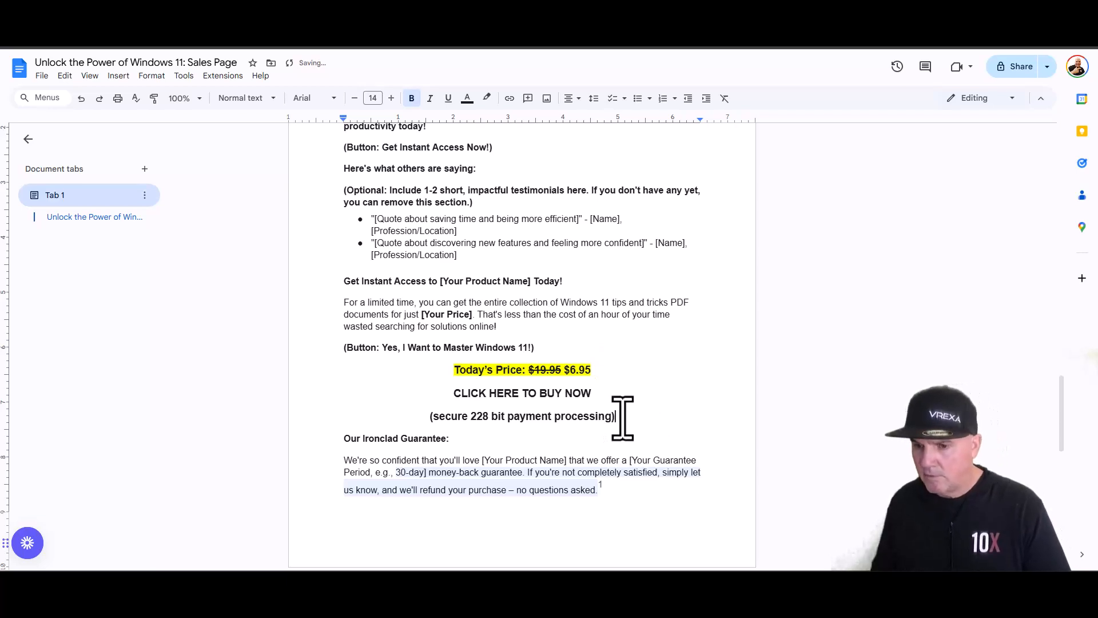
Step: Reduce the font size of the "(secure 228 bit payment processing)" line to 10
{"action": "left_click_drag", "start_coordinate": [622, 418], "coordinate": [419, 424]}
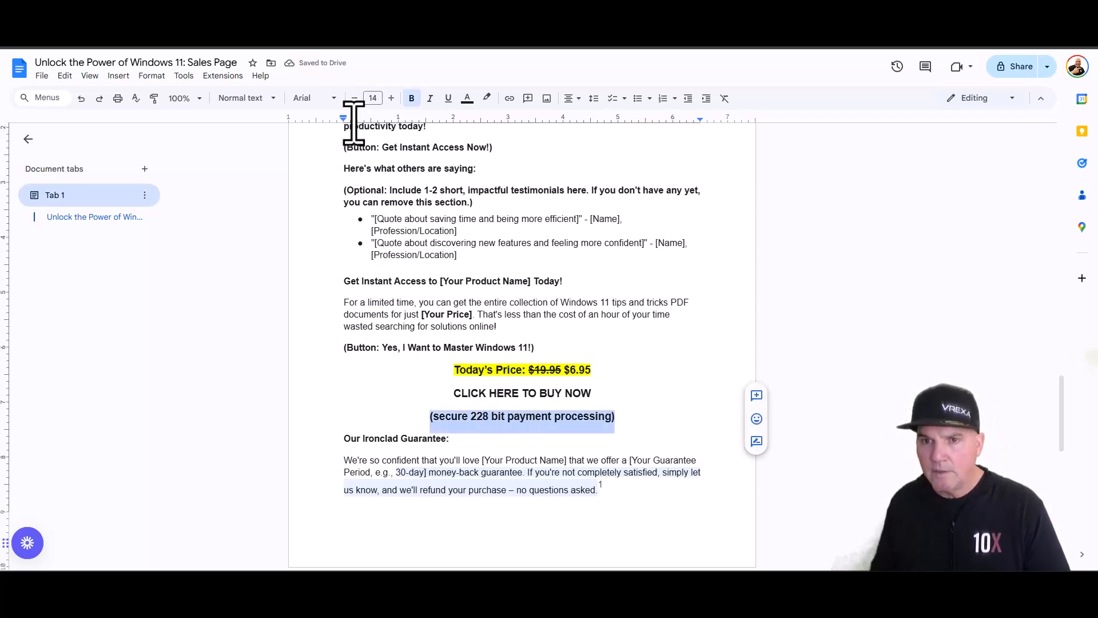
{"action": "left_click", "coordinate": [355, 98]}
{"action": "left_click", "coordinate": [355, 98]}
{"action": "left_click", "coordinate": [355, 97]}
{"action": "left_click", "coordinate": [355, 98]}
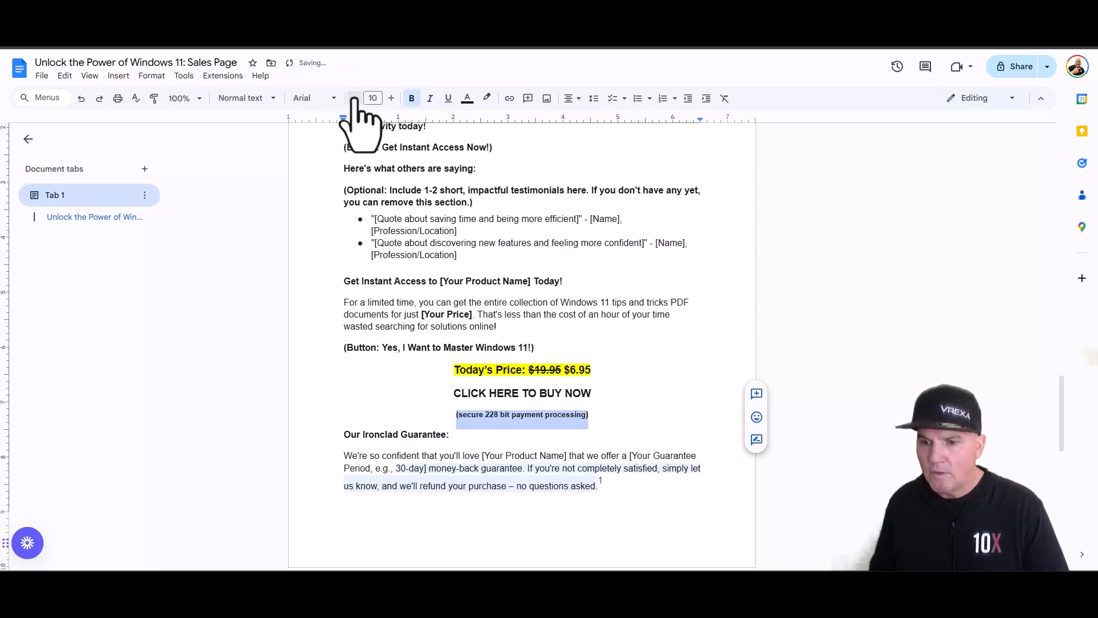
Step: Link the "CLICK HERE TO BUY NOW" text to the copied PayPal payment link
{"action": "left_click", "coordinate": [601, 394]}
{"action": "left_click_drag", "start_coordinate": [601, 396], "coordinate": [466, 395]}
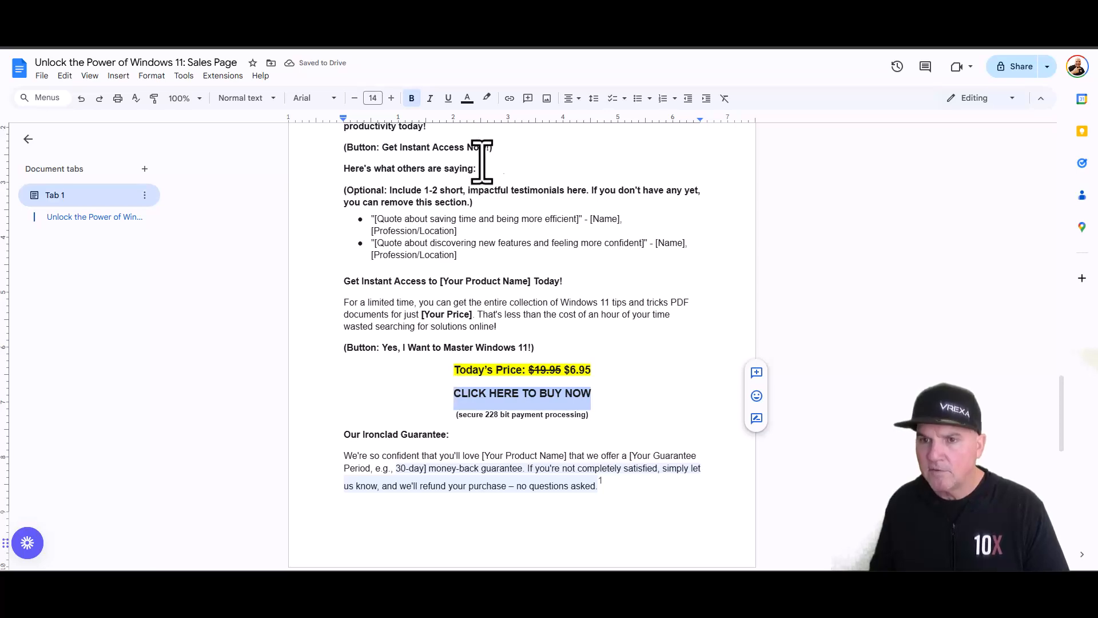
{"action": "left_click", "coordinate": [510, 98]}
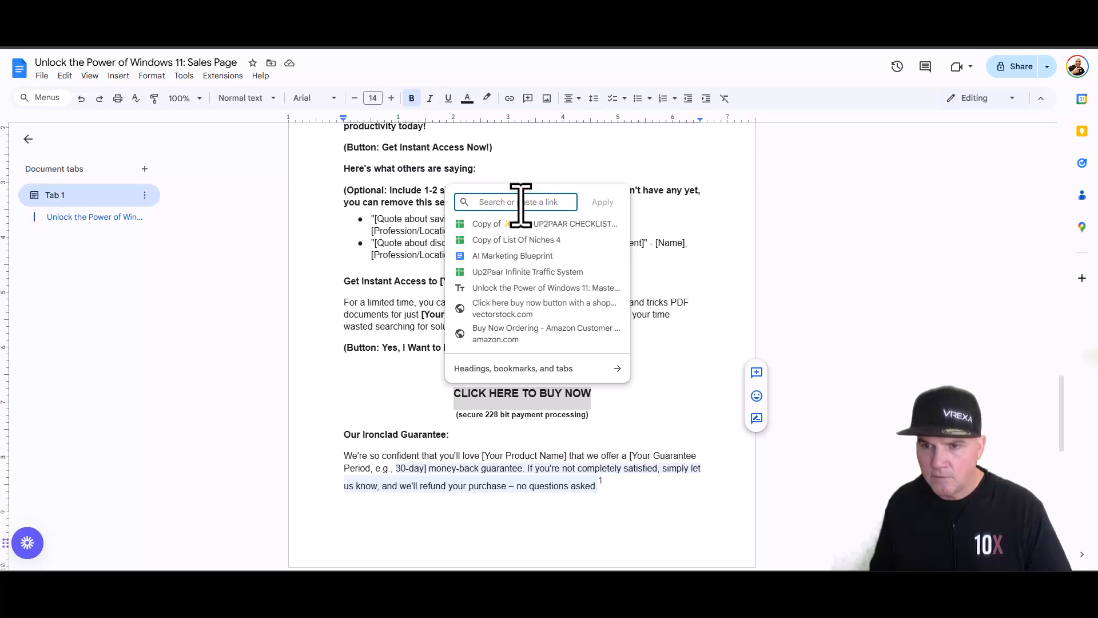
{"action": "key", "text": "ctrl+v"}
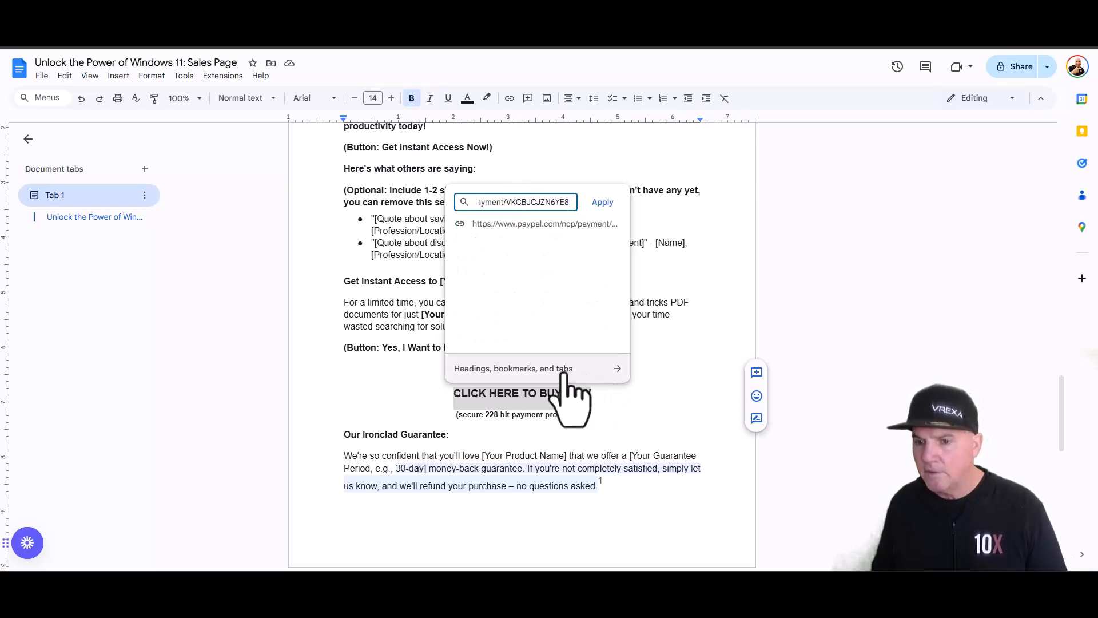
{"action": "left_click", "coordinate": [603, 202]}
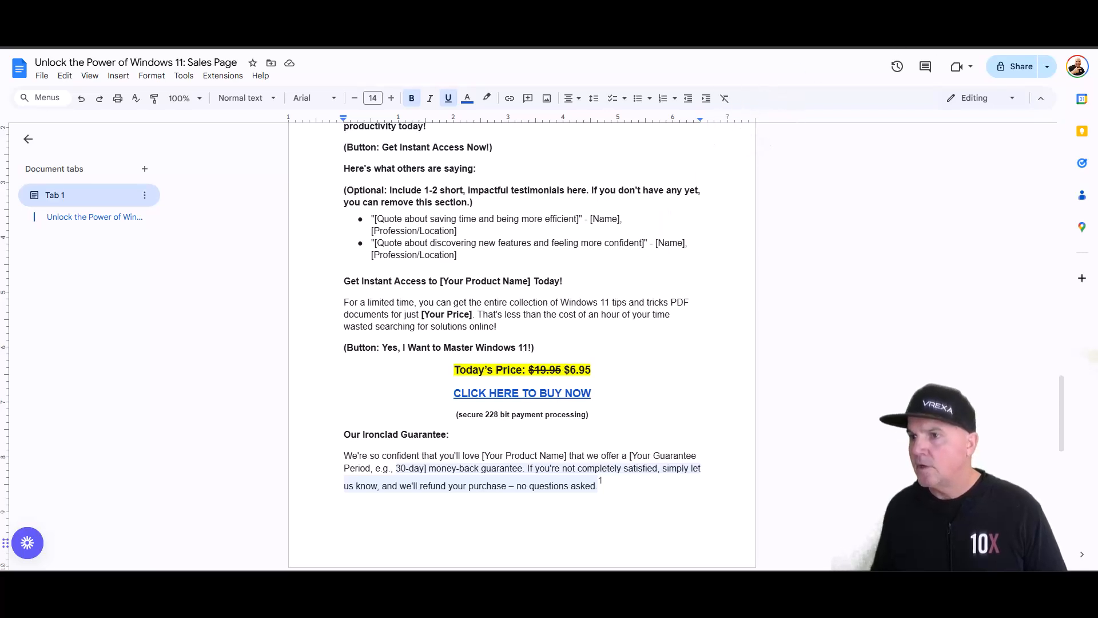
{"action": "key", "text": "ctrl+Tab"}
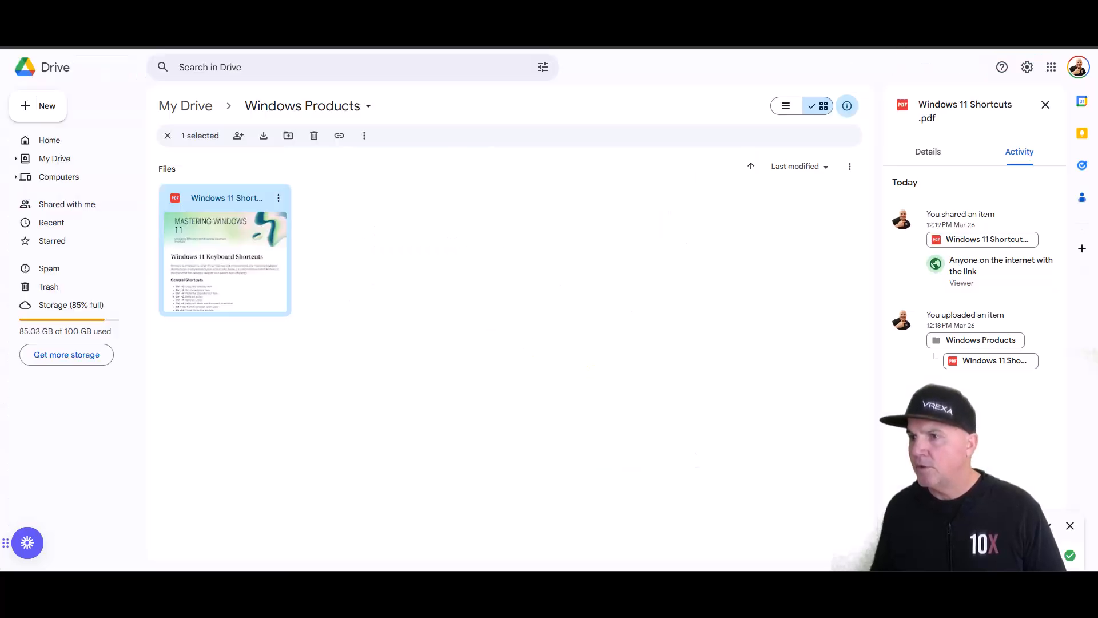
{"action": "left_click", "coordinate": [888, 38]}
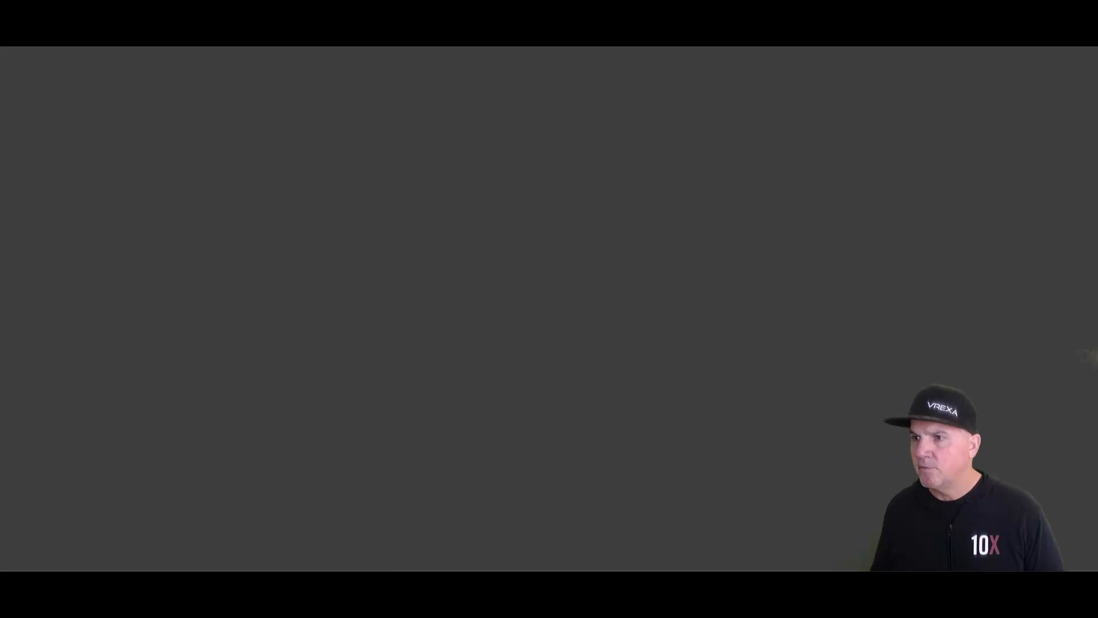
{"action": "type", "text": "https://www.paypal.com/ncp/payment/VKCBJCJZN6YE8"}
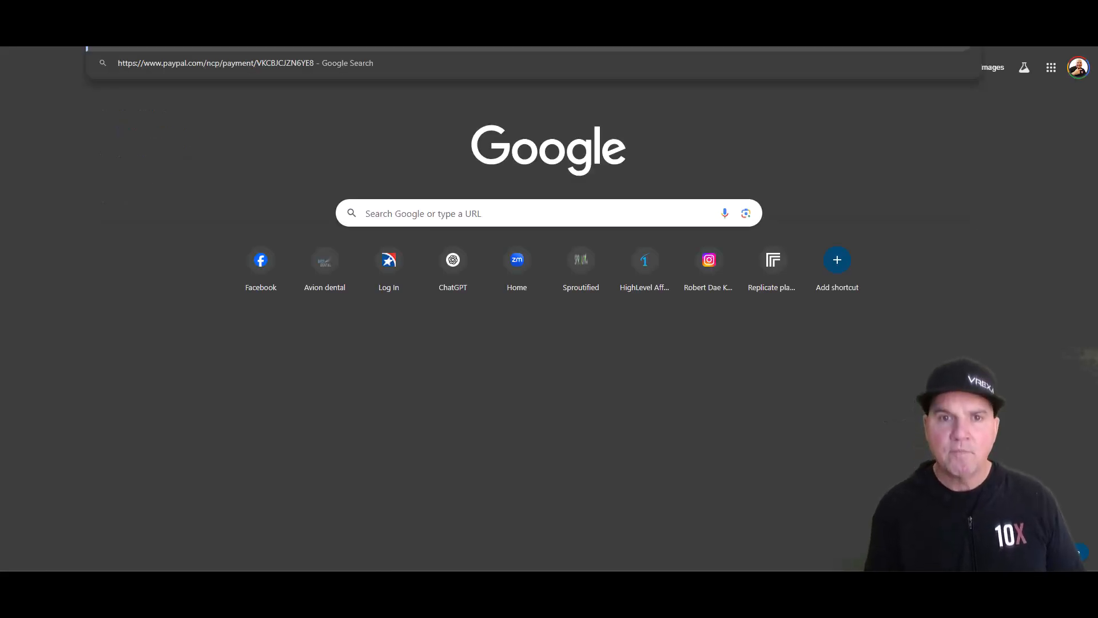
{"action": "key", "text": "Return"}
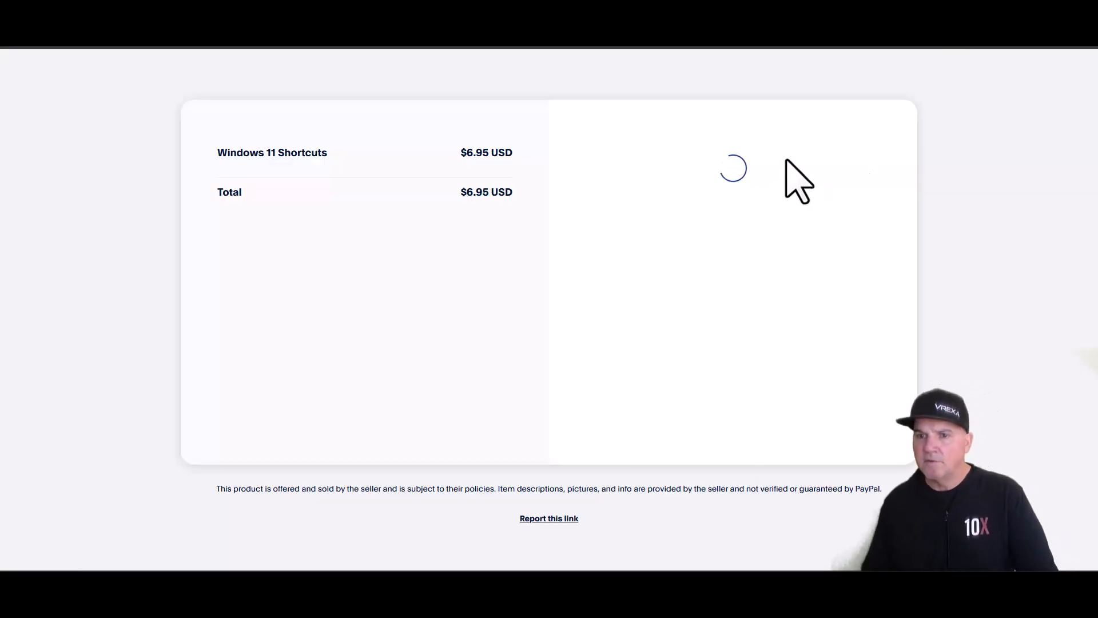